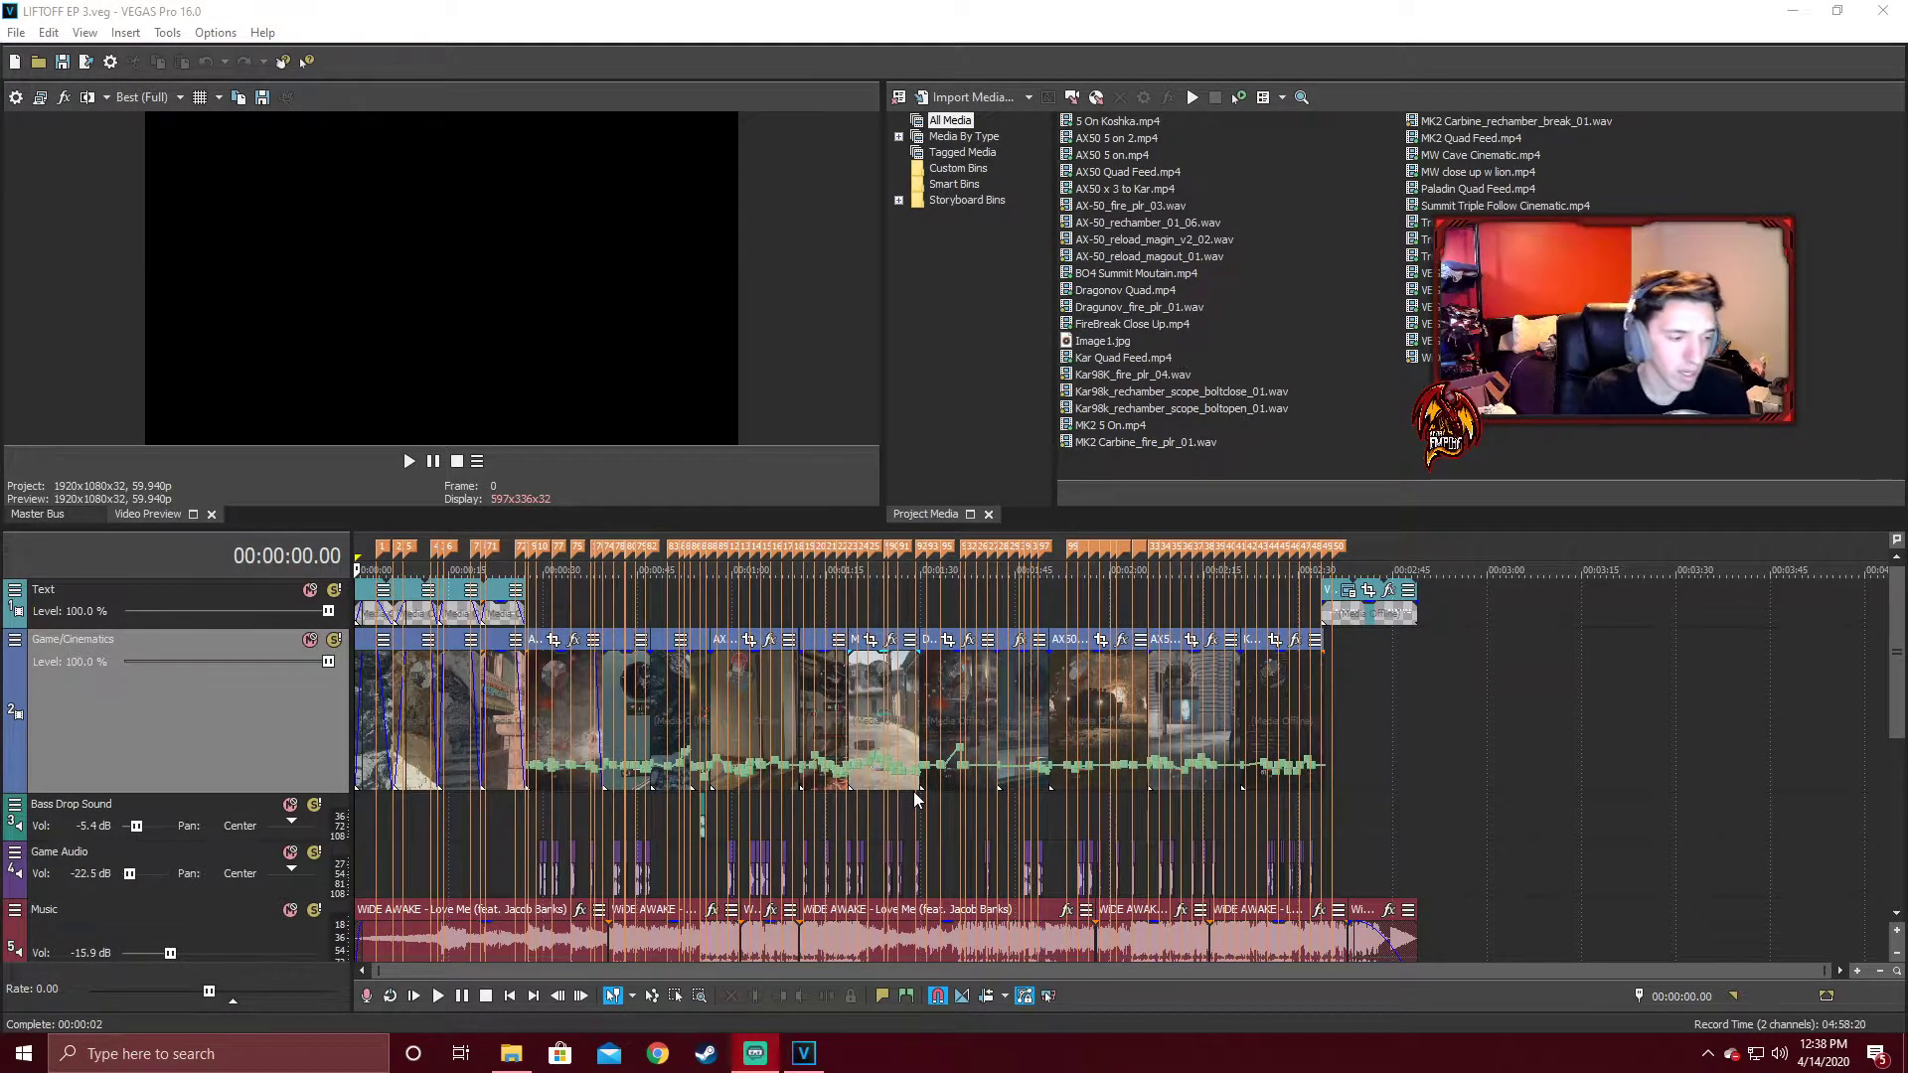
Play back the end of the MW Cave Cinematic clip just before its transition into FireBreak Close Up.
scroll(698, 757, "up", 6)
scroll(697, 758, "up", 5)
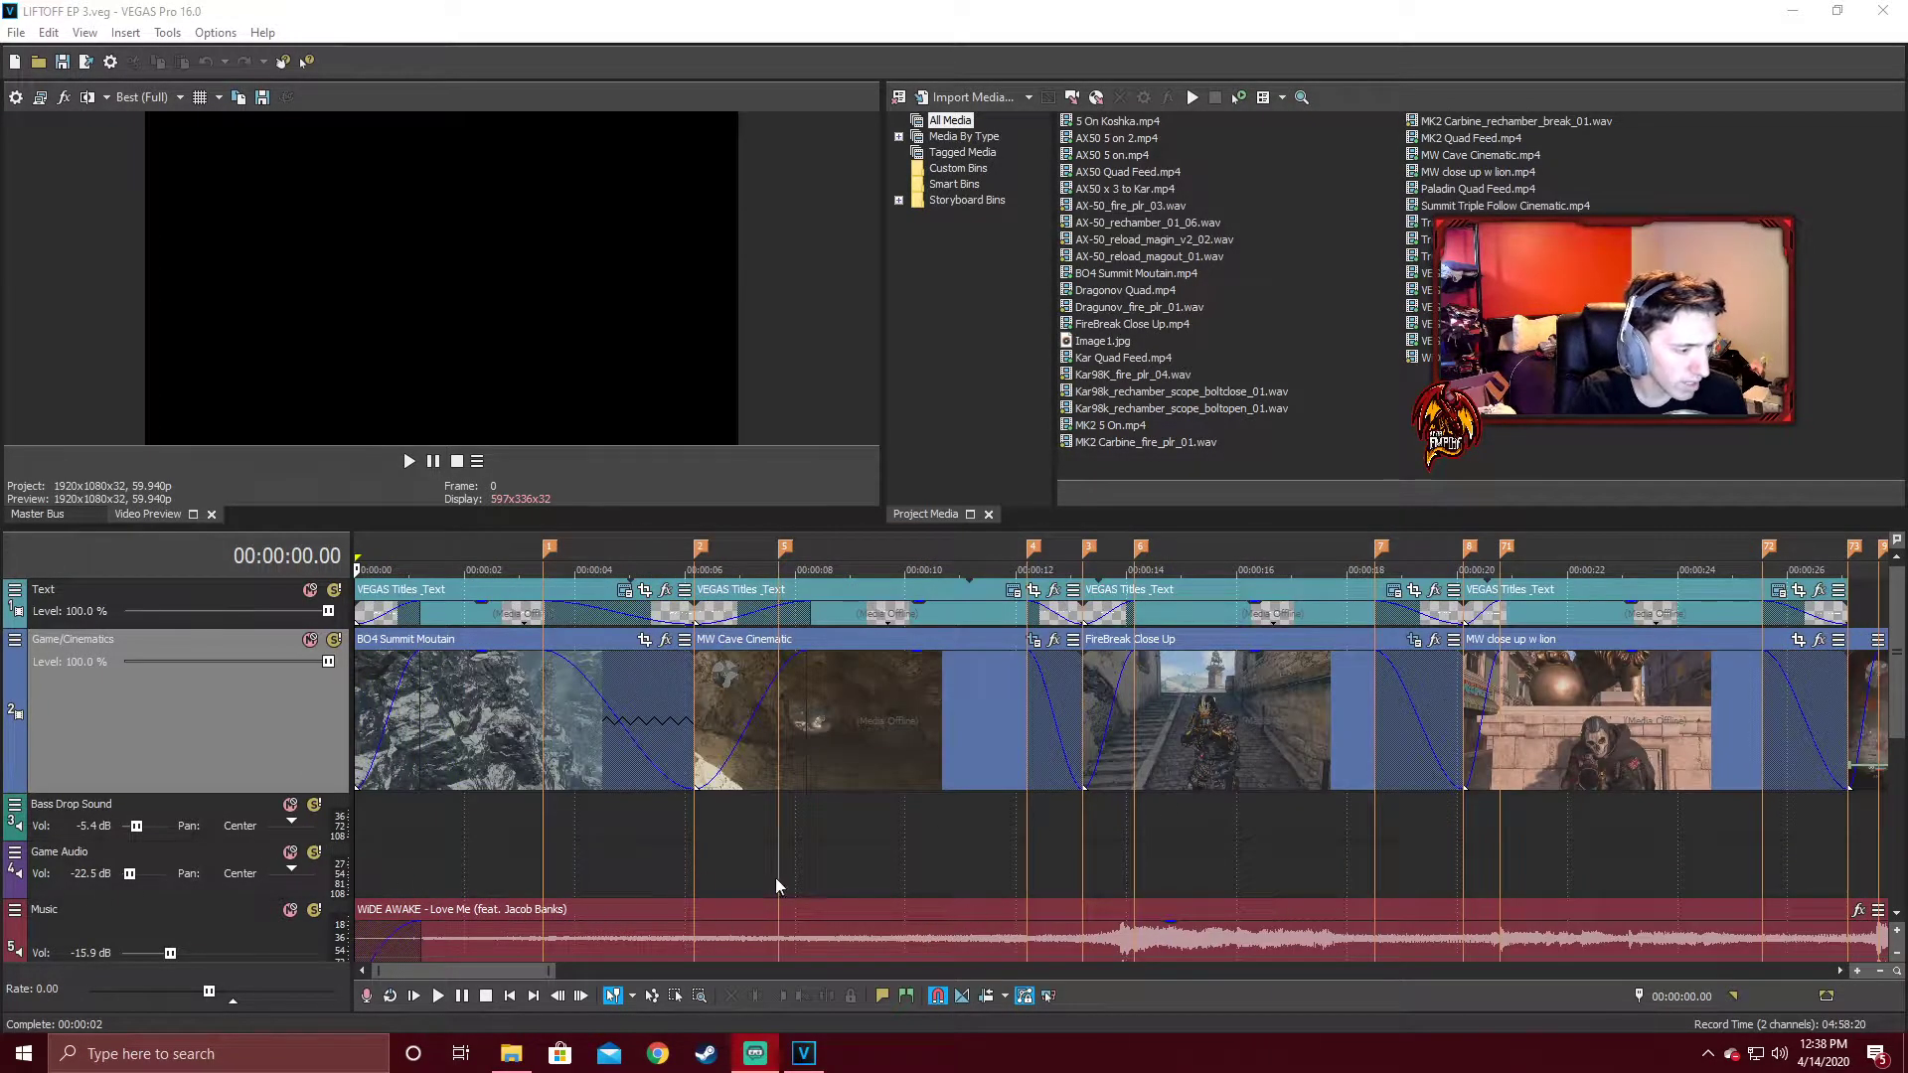
left_click(548, 971)
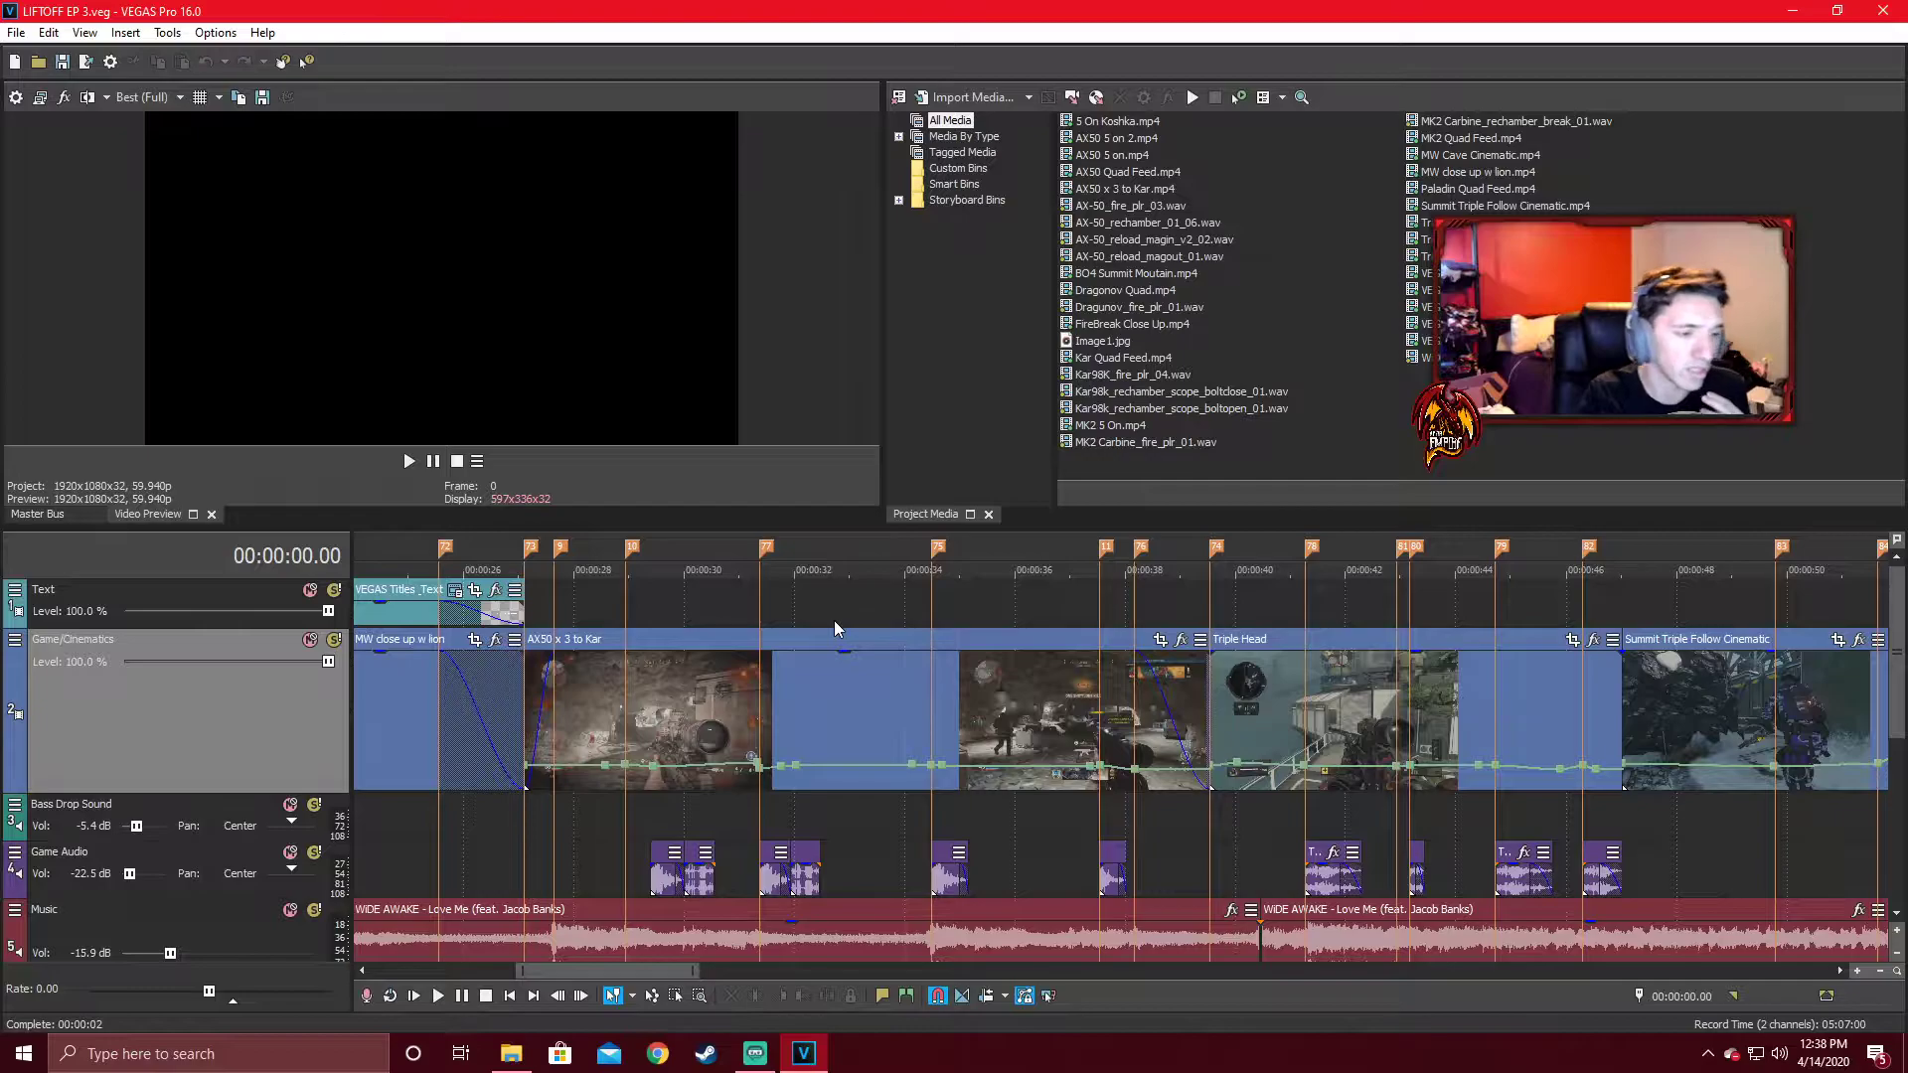
key("Up")
key("Up")
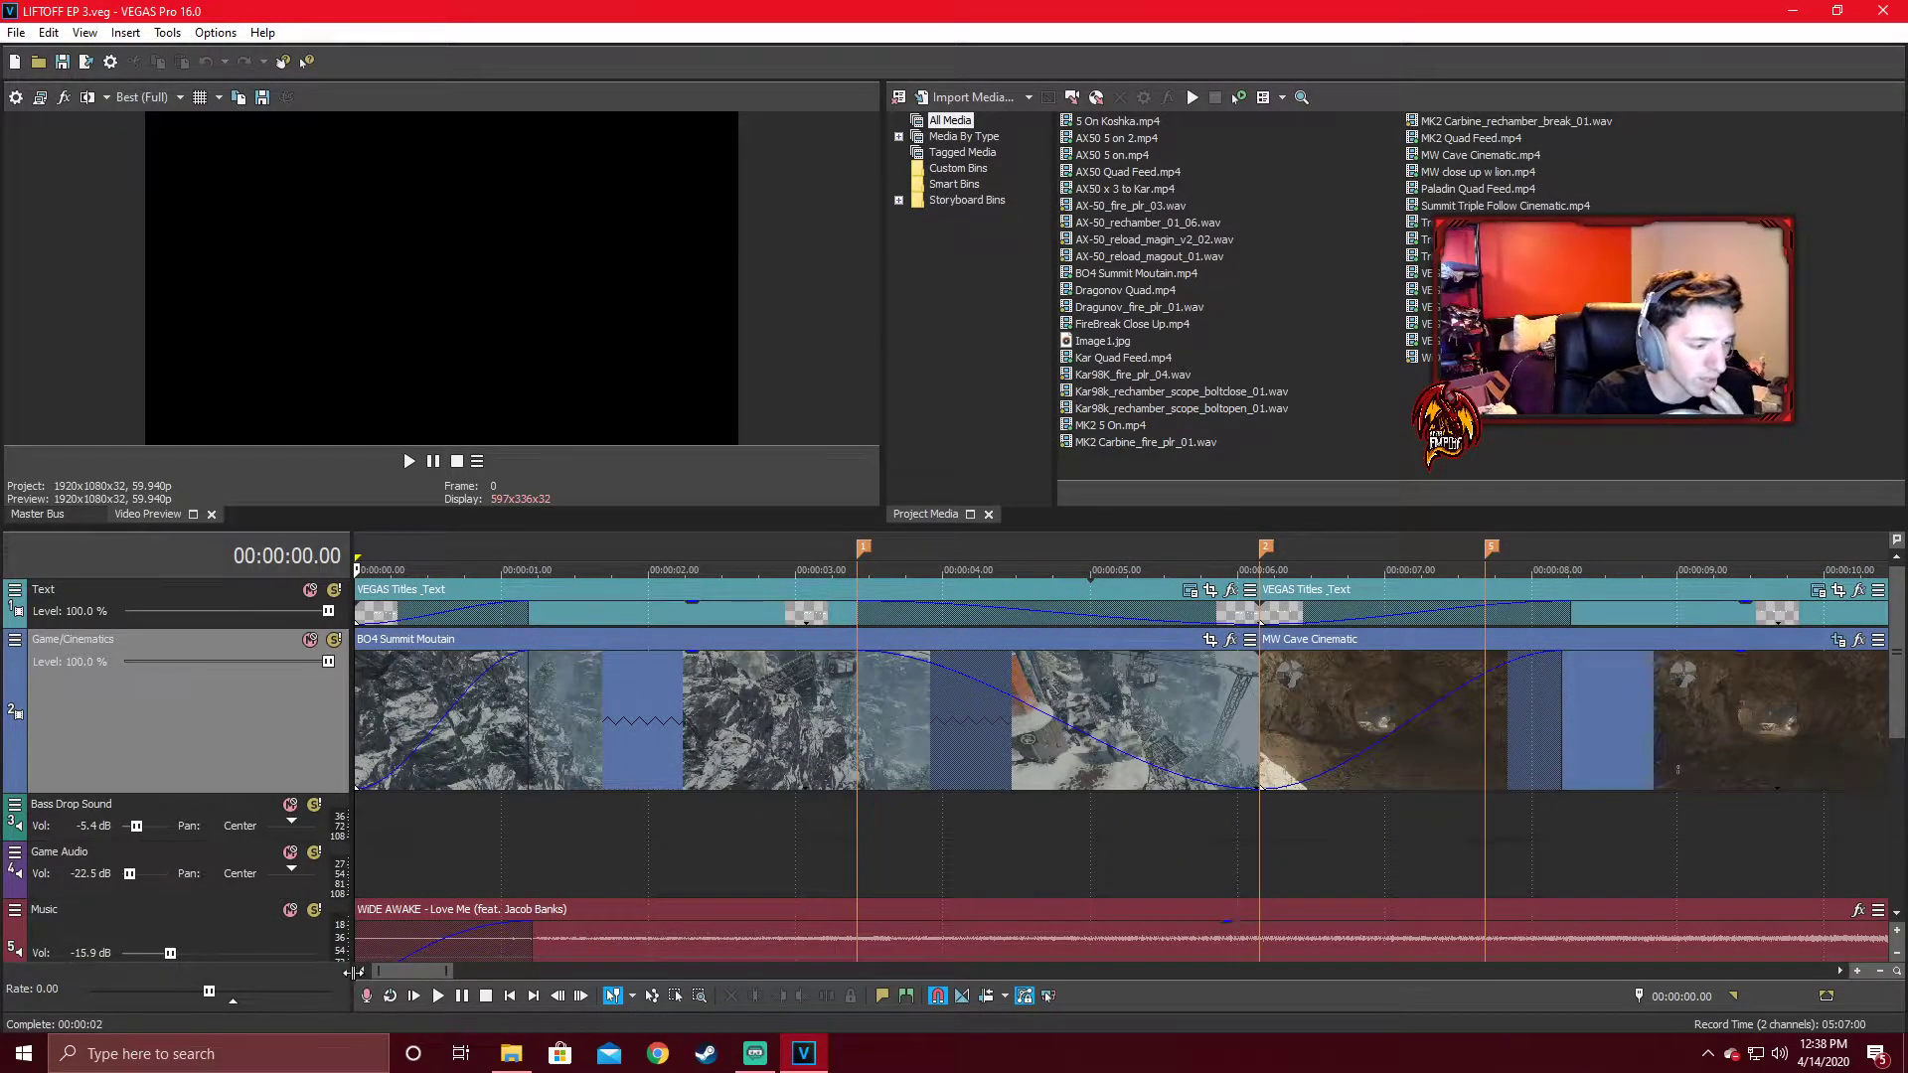
left_click(493, 966)
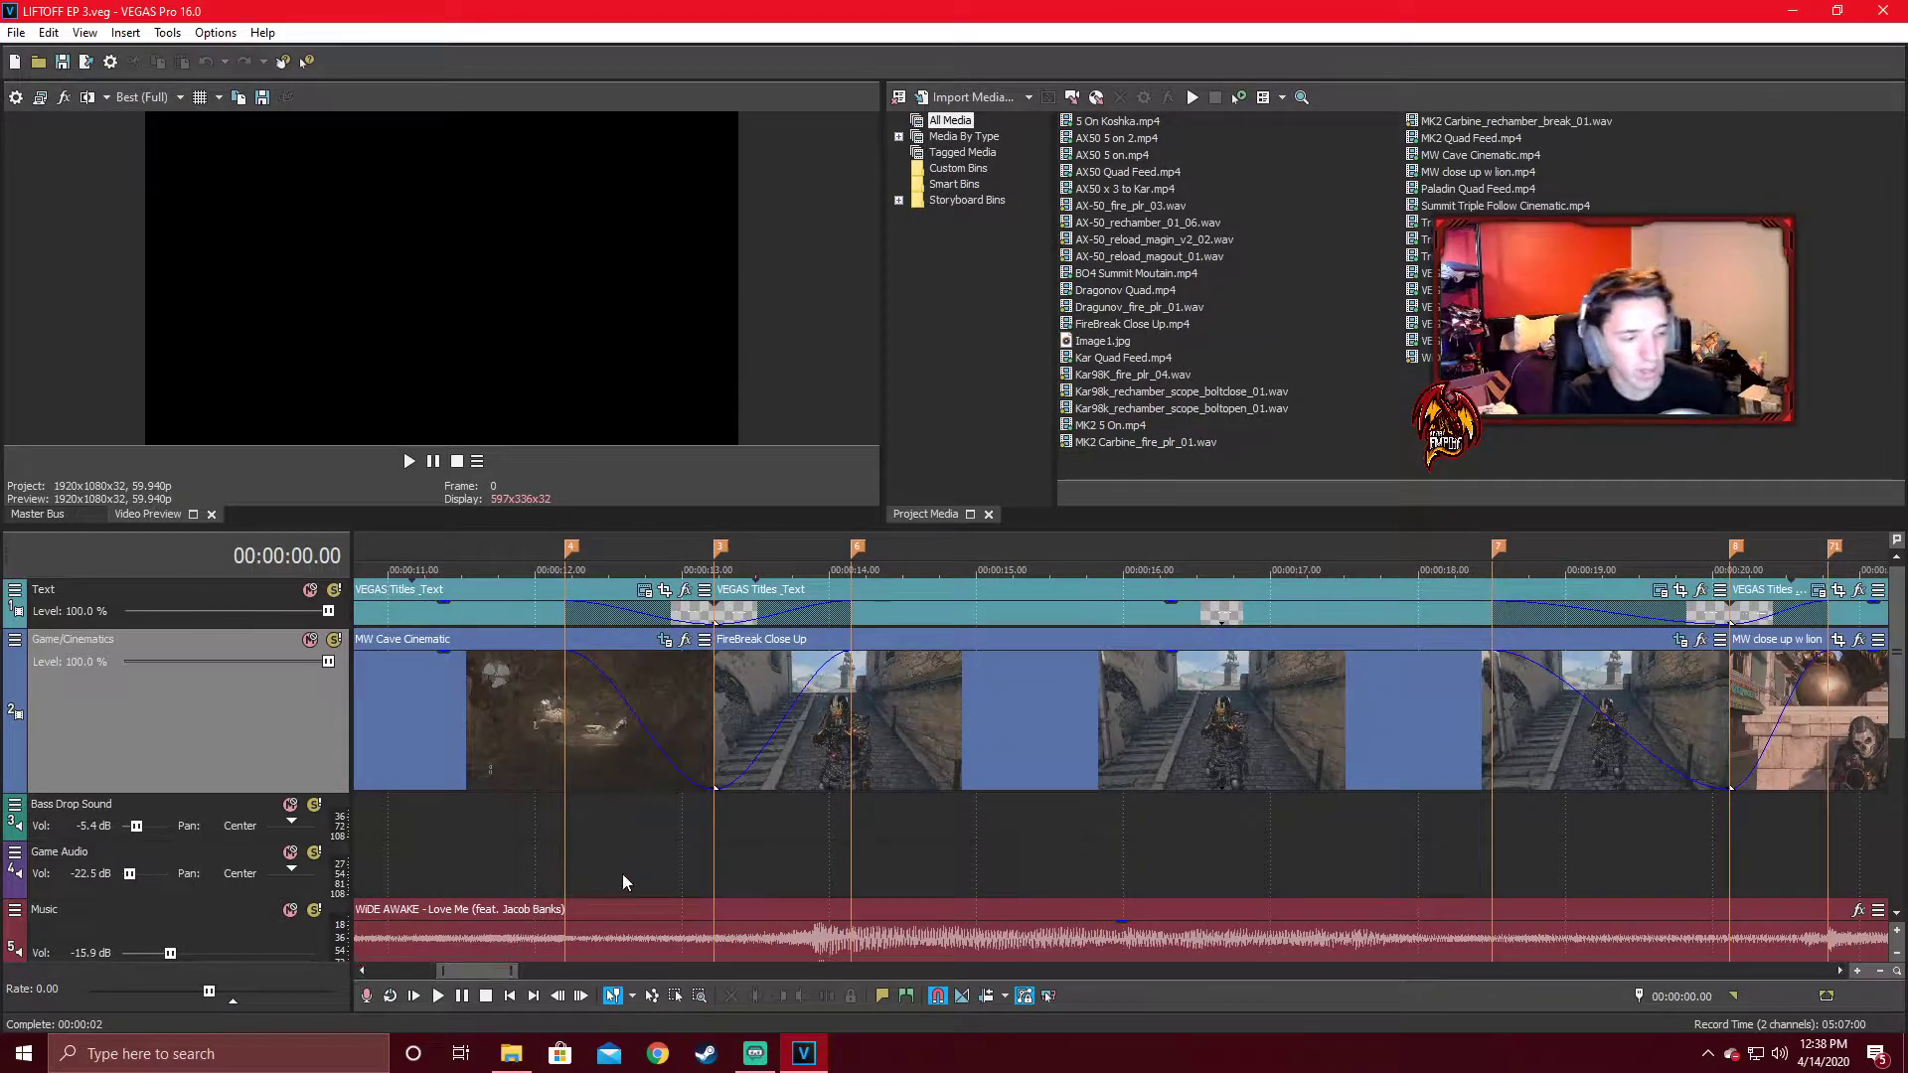
left_click(427, 854)
key("space")
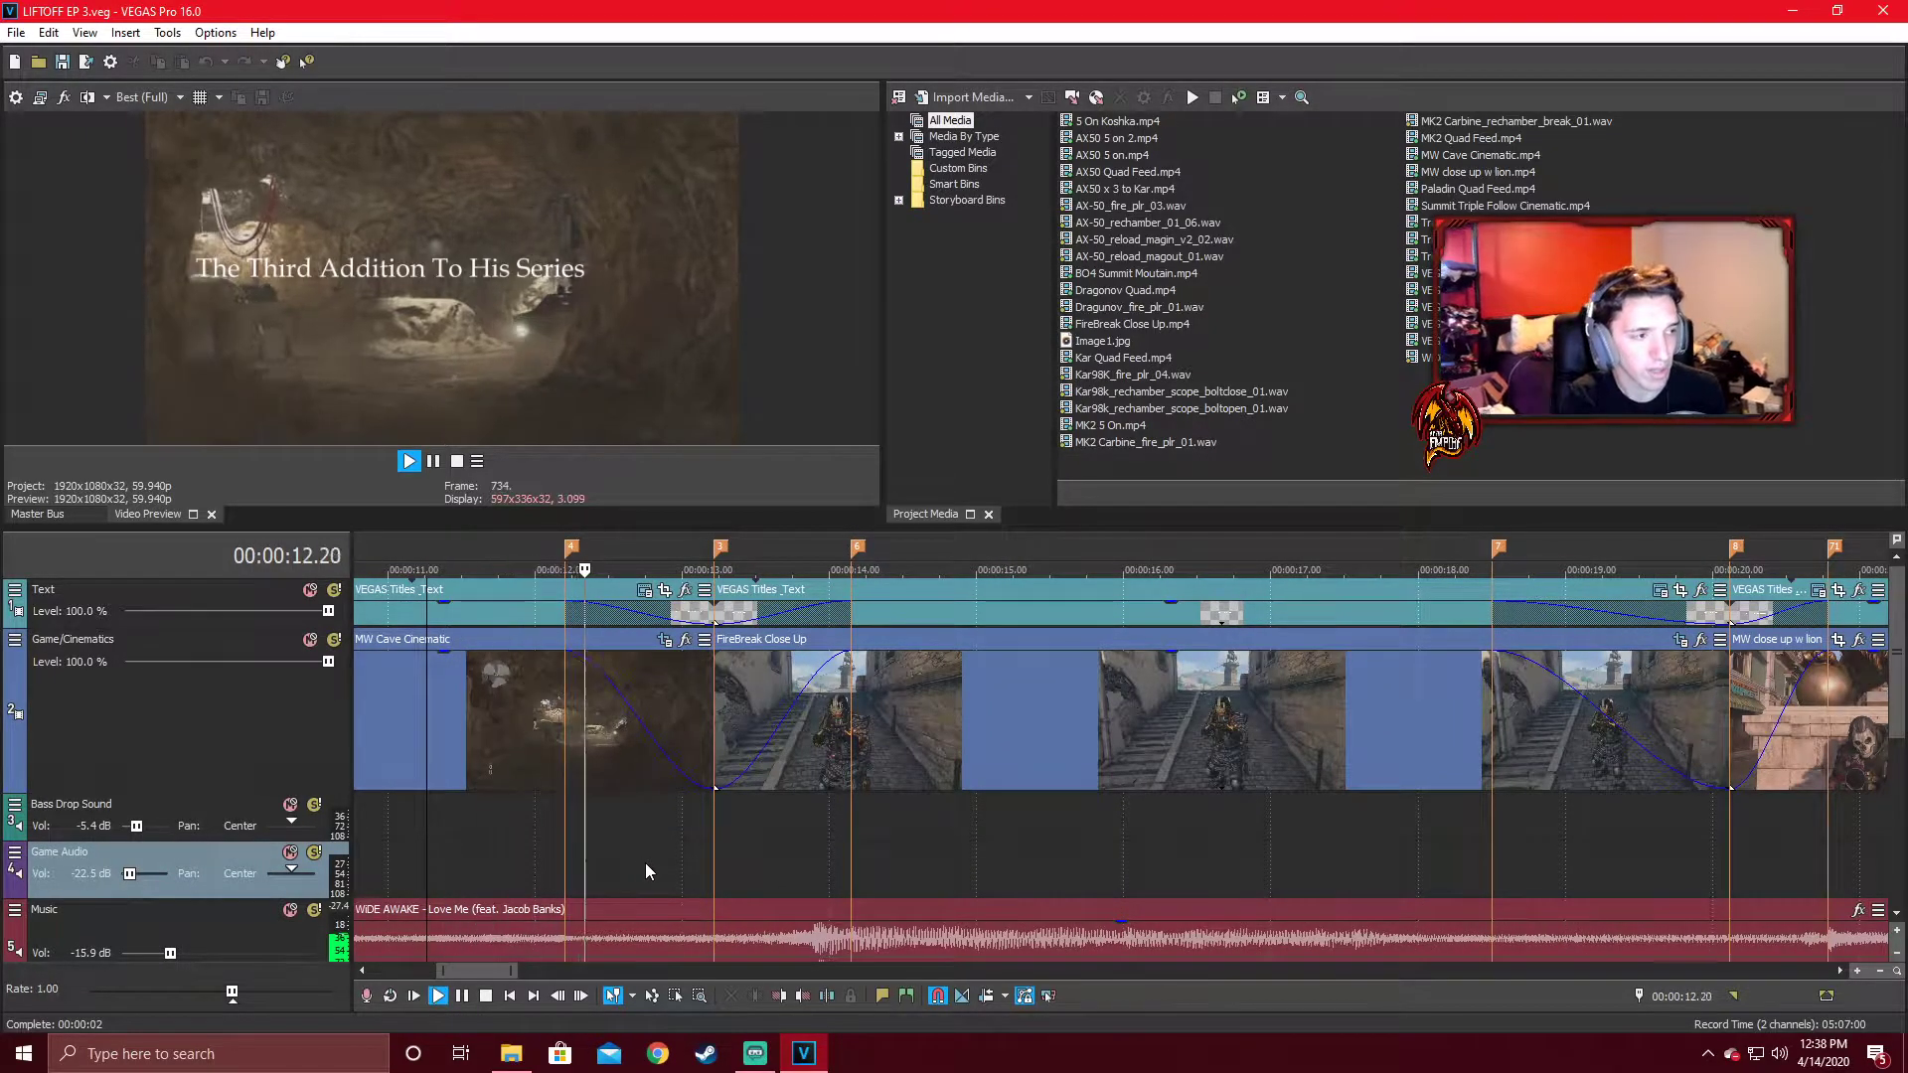
key("space")
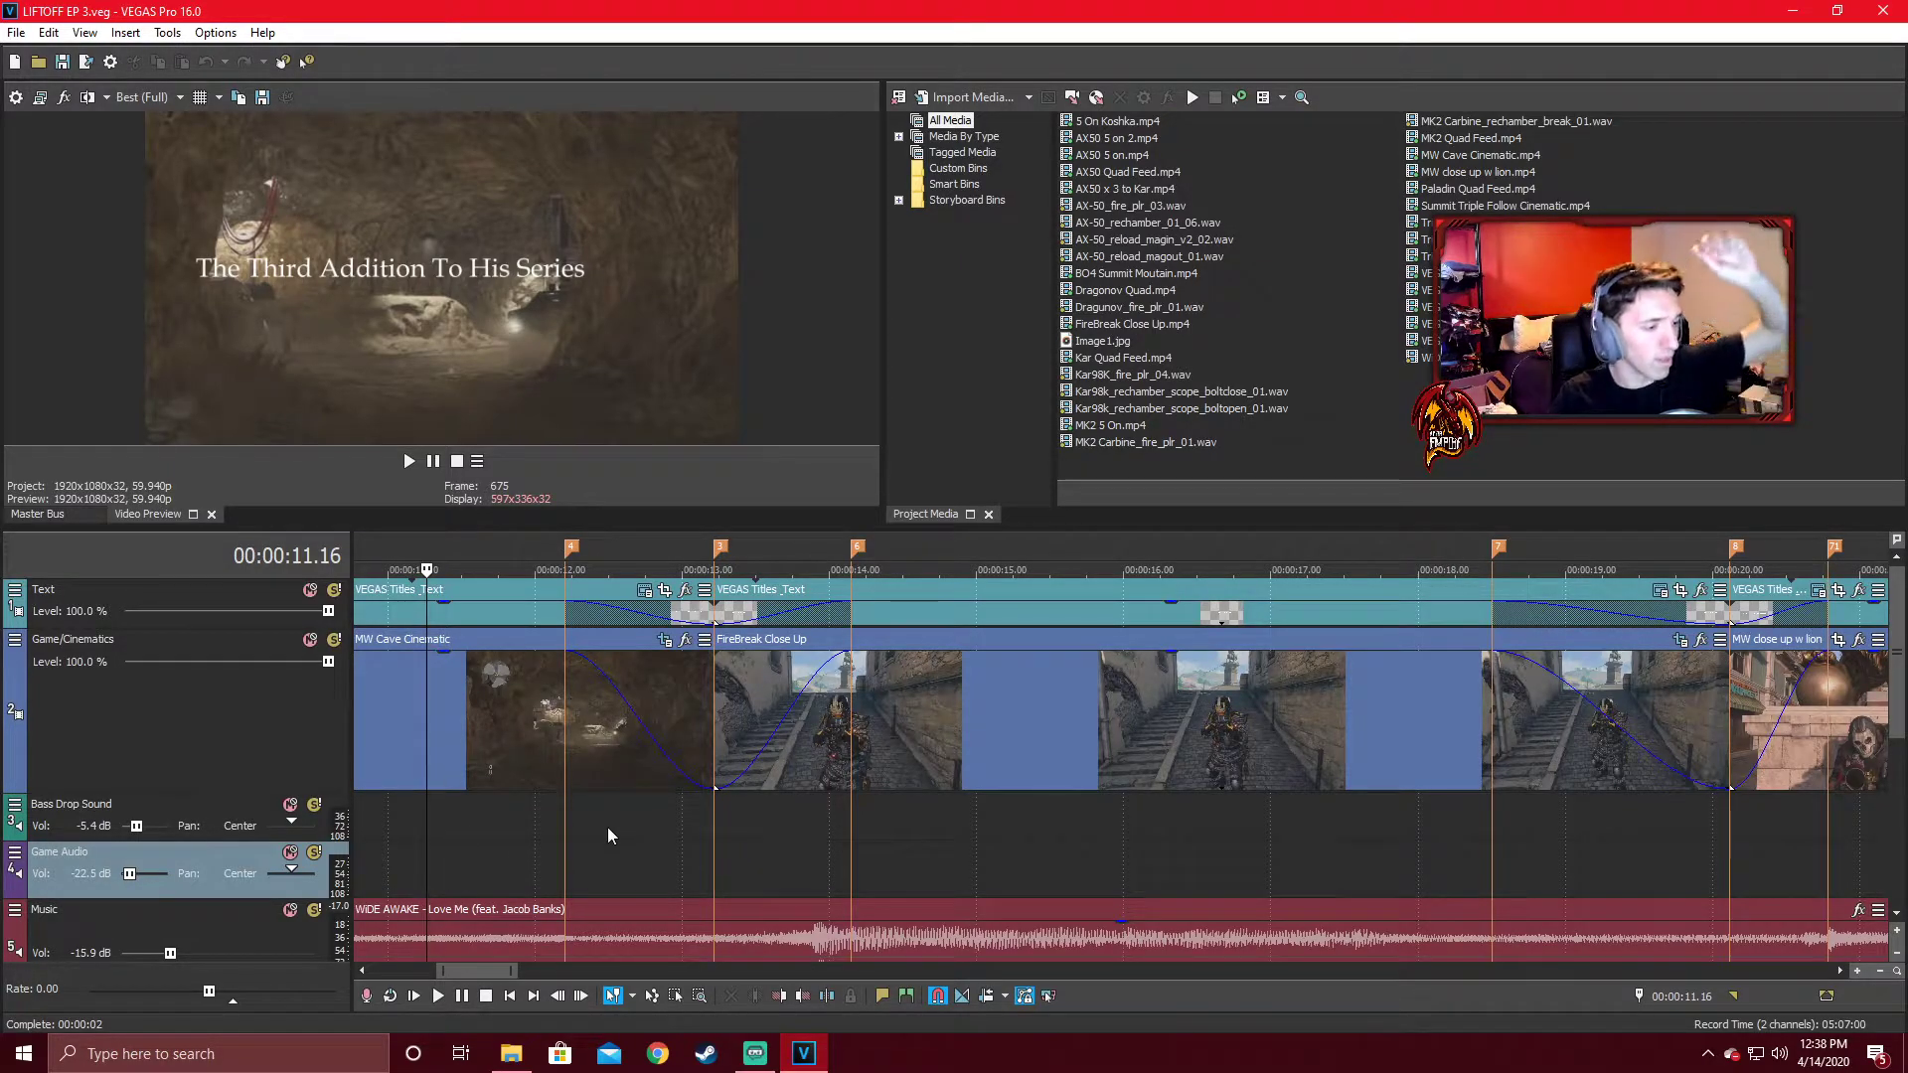
left_click(474, 855)
key("space")
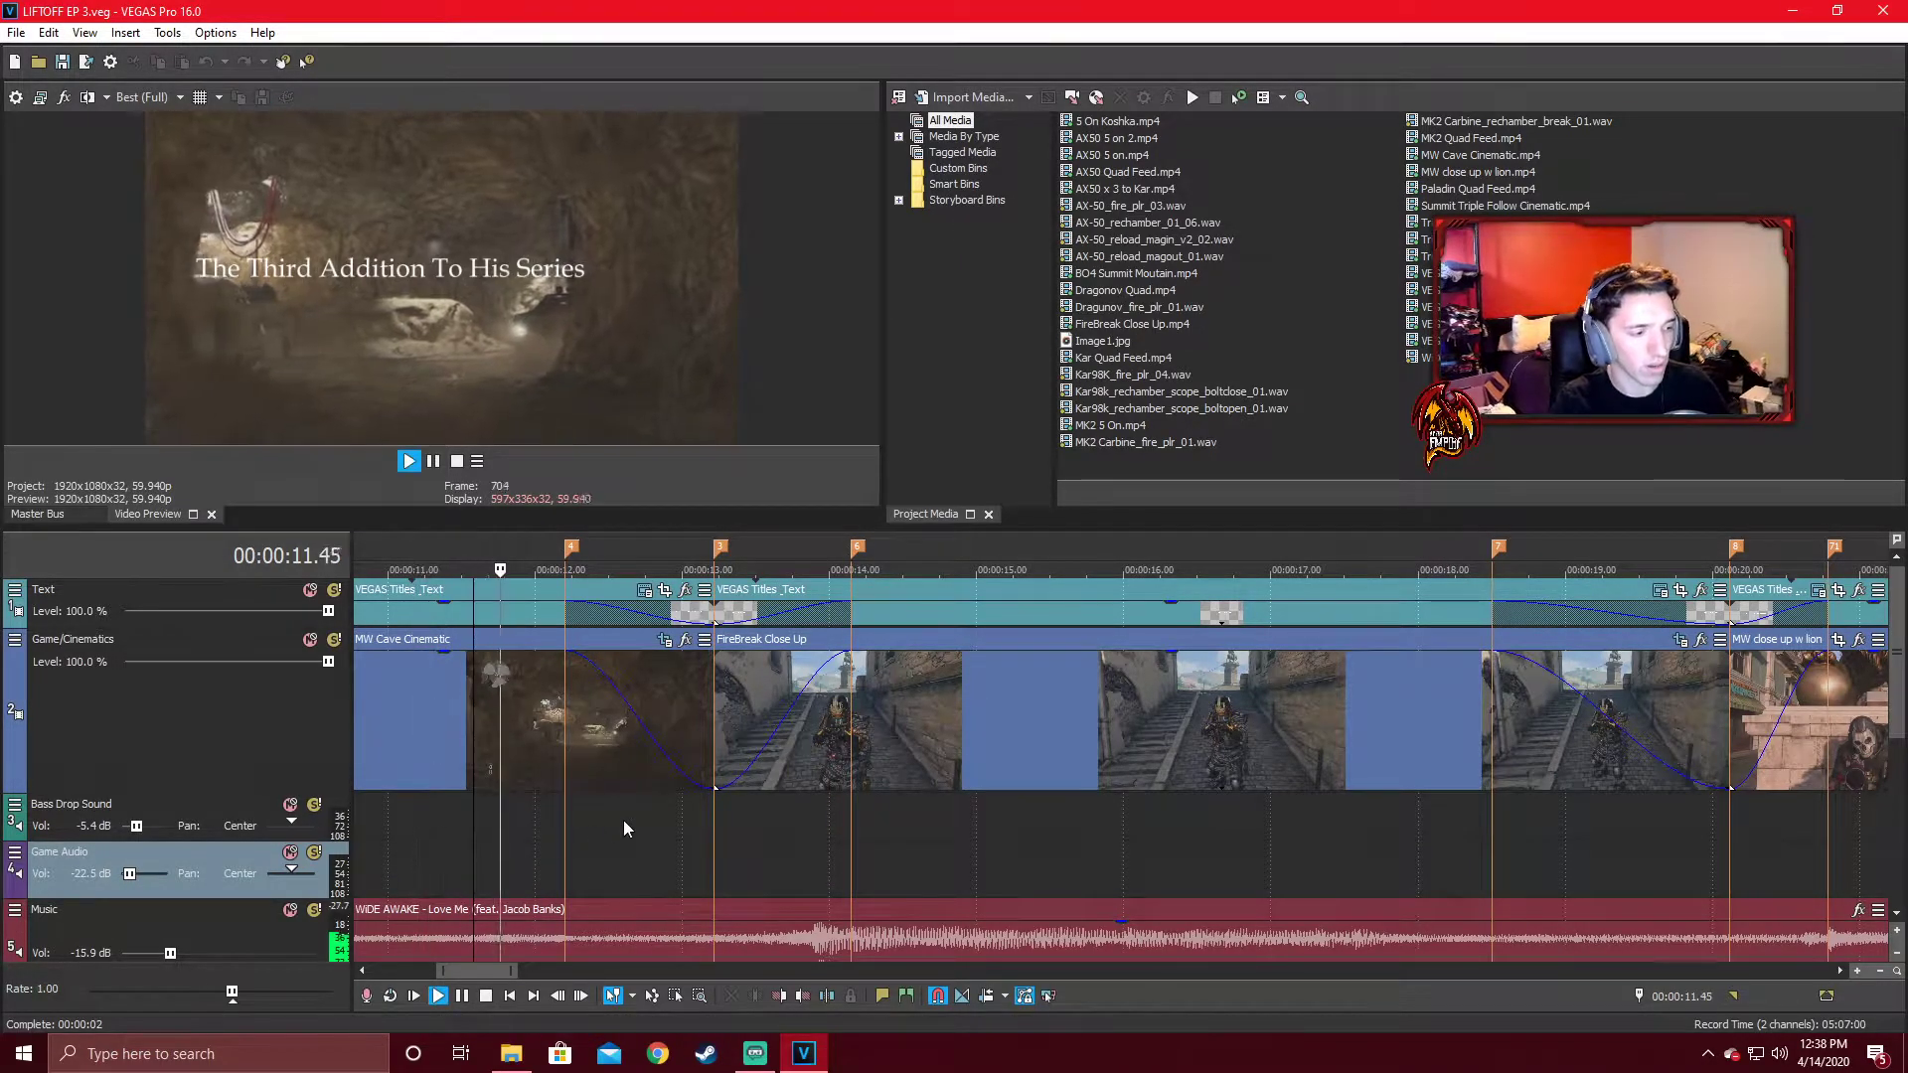
key("space")
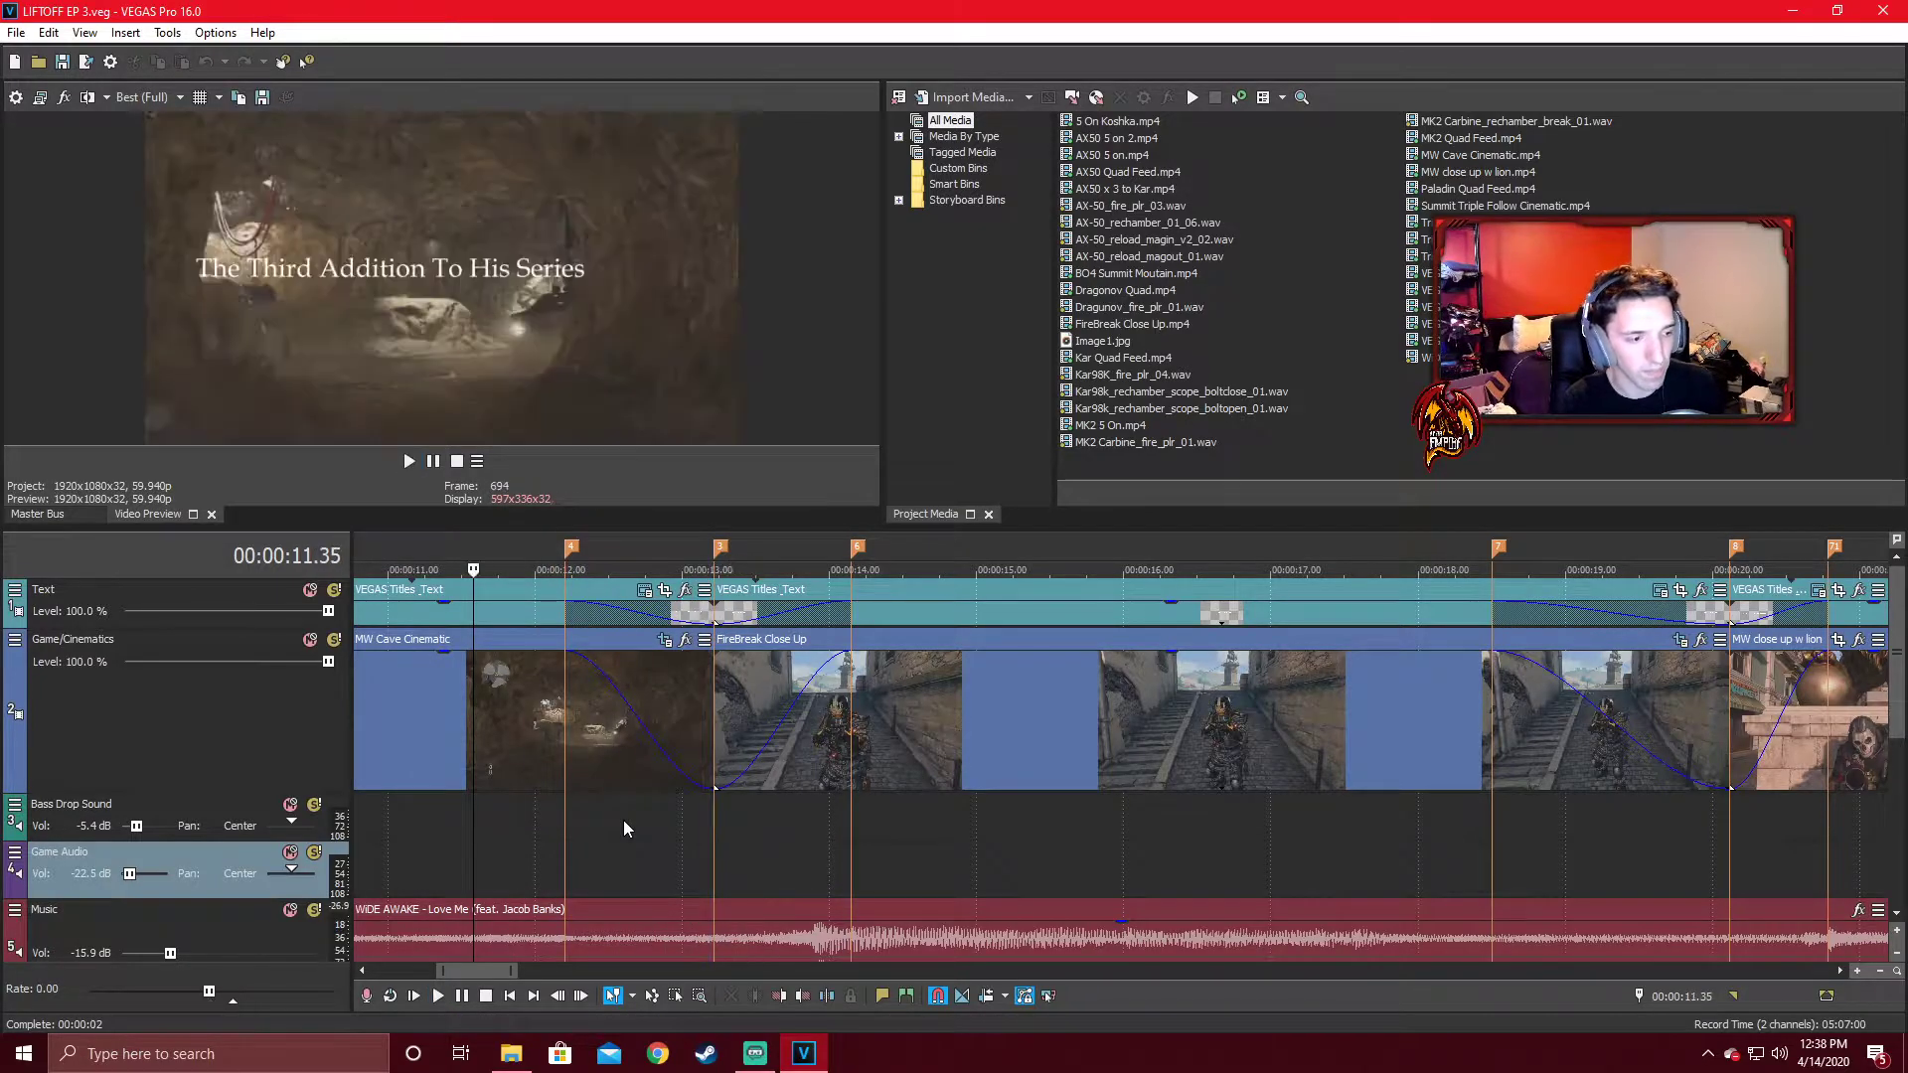
Preview the LIFTOFF EP3 title over FireBreak Close Up and play the opening of the AX50 x 3 to Kar clip.
scroll(870, 803, "down", 3)
left_click(1342, 844)
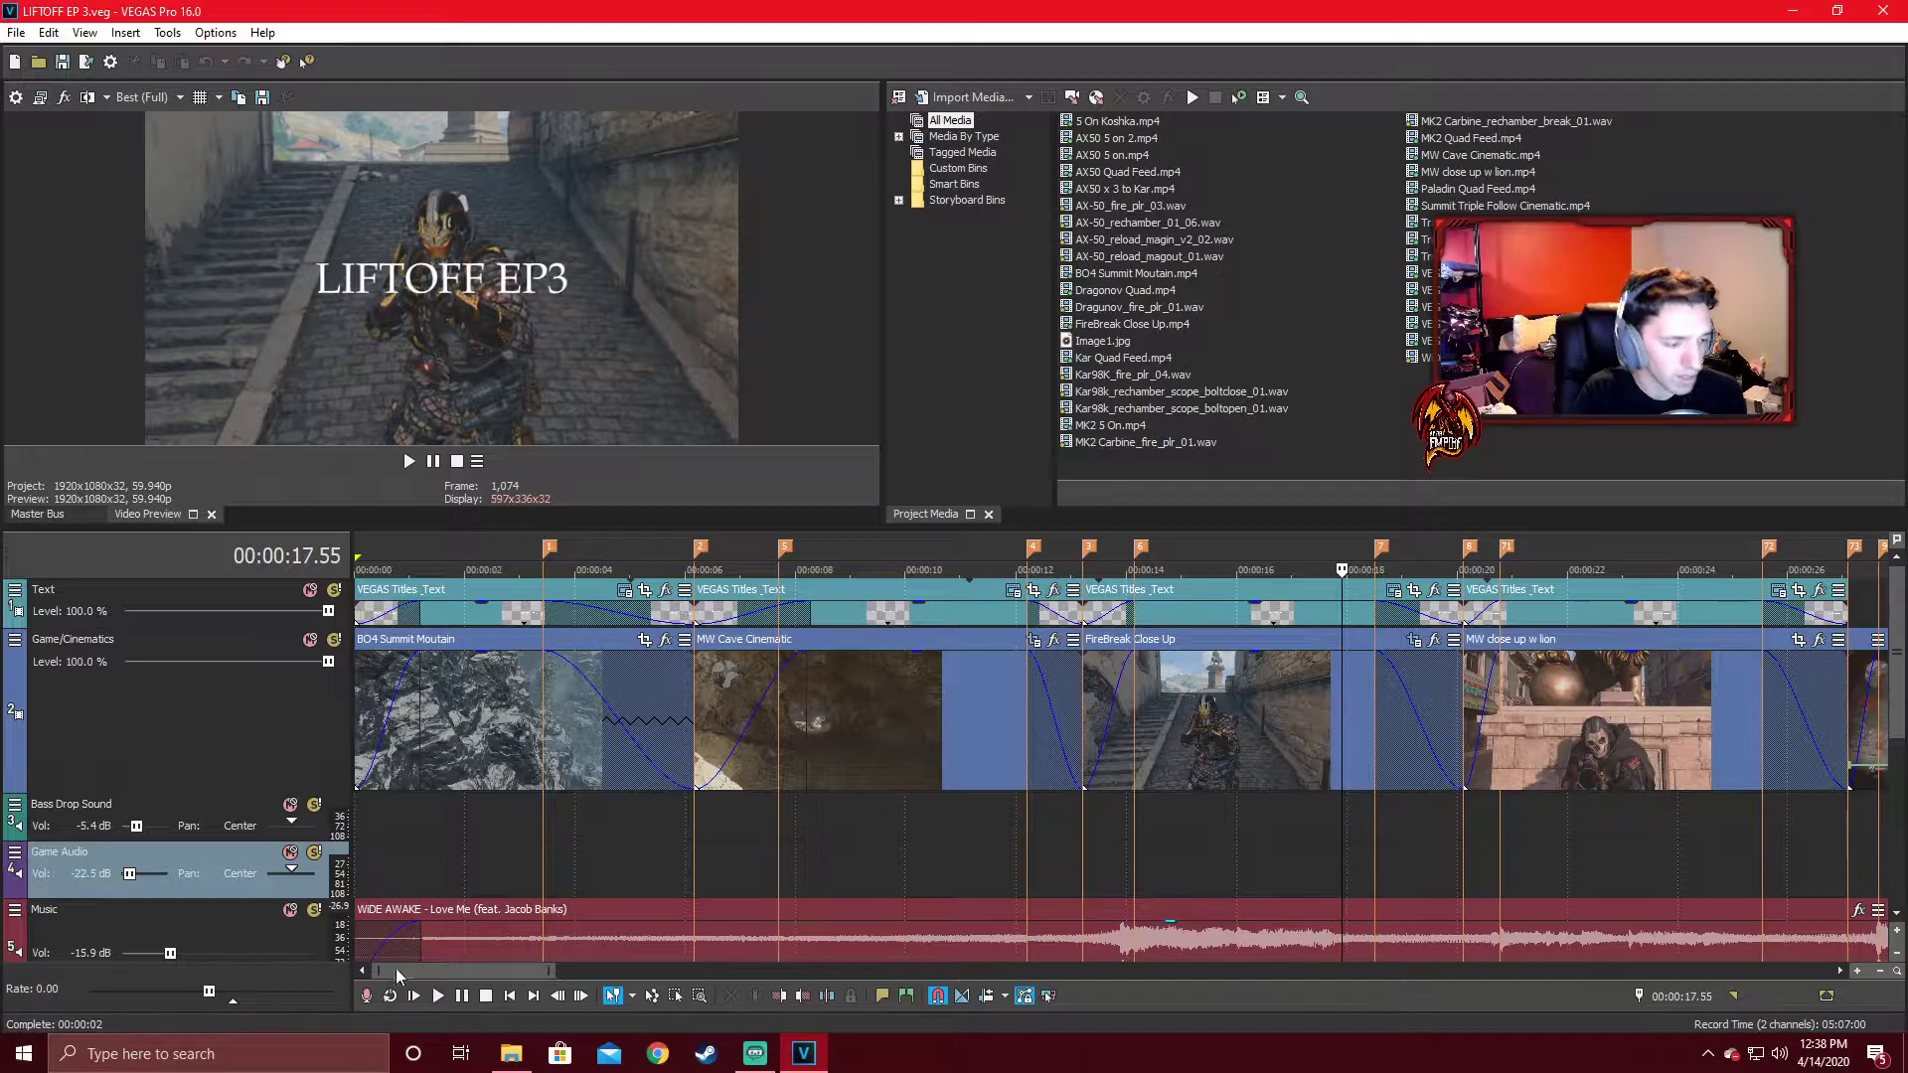
left_click_drag(475, 971, 584, 984)
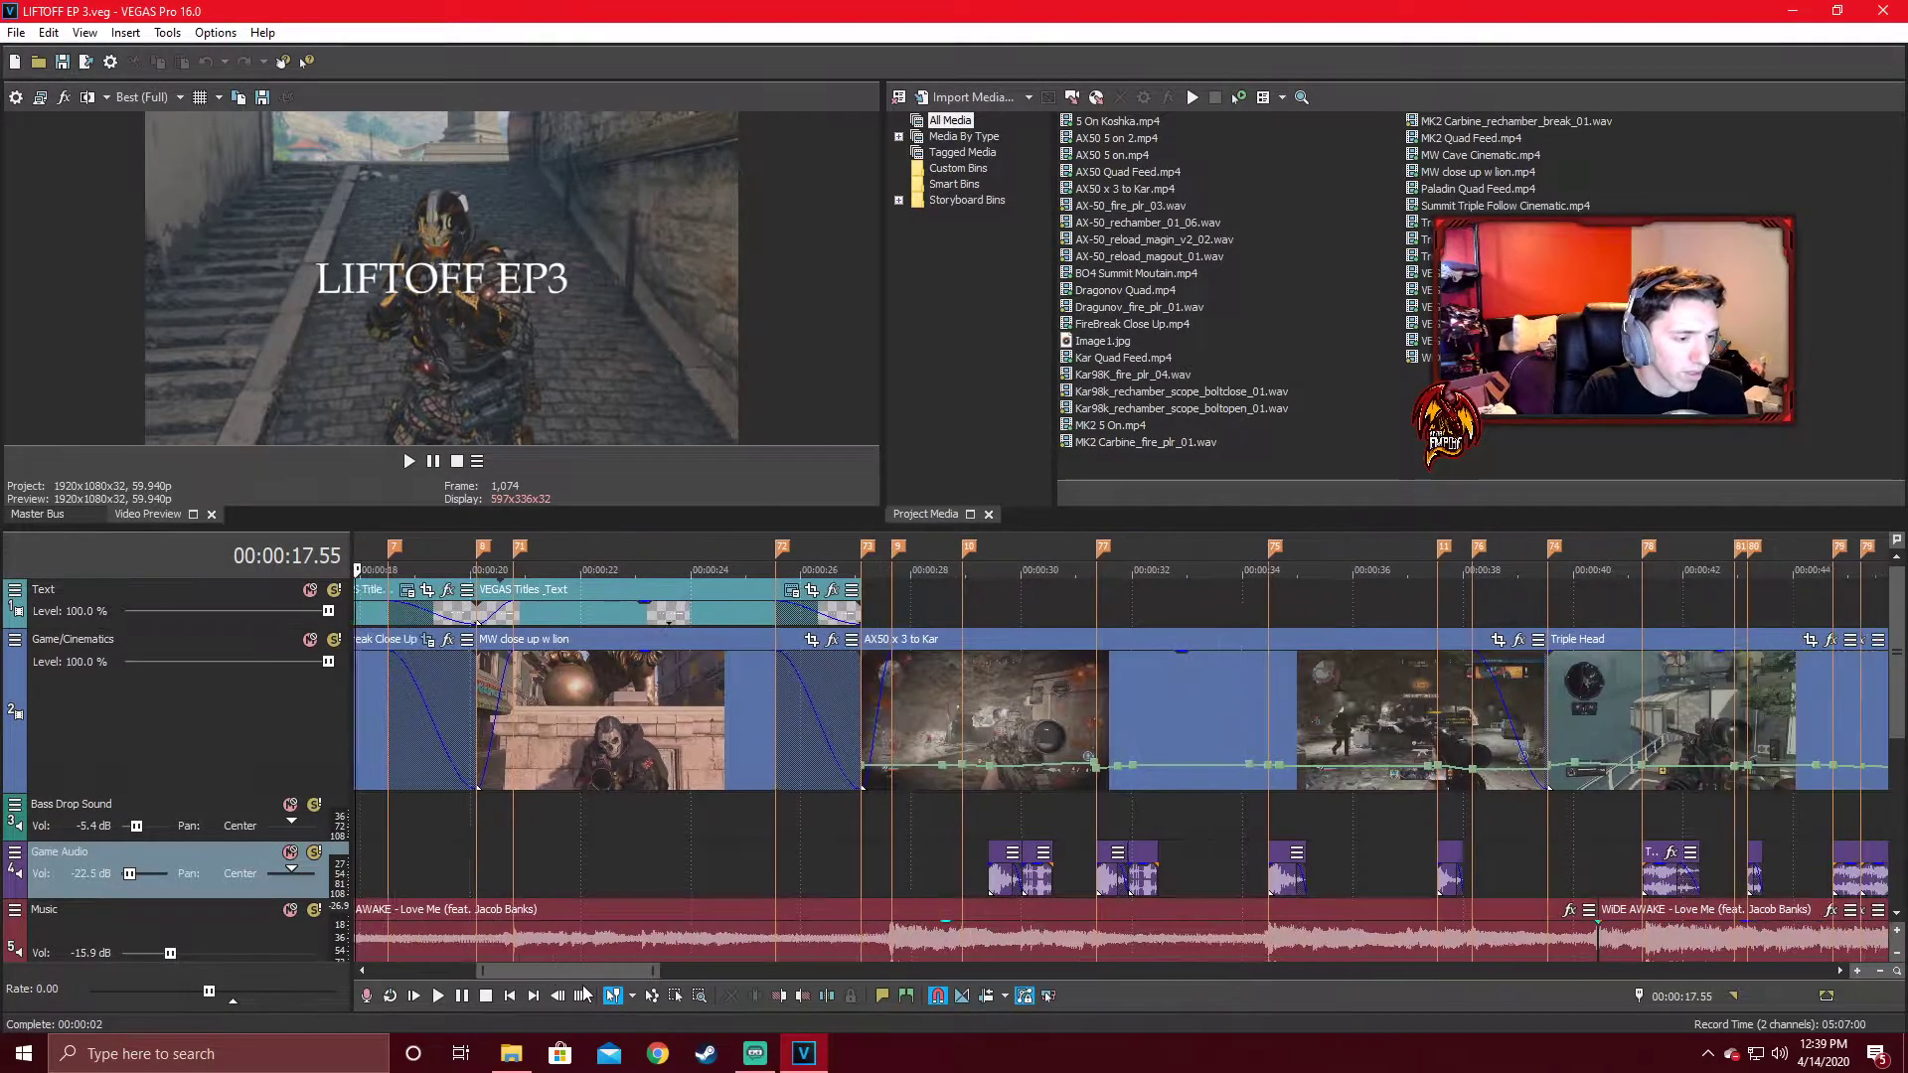
left_click(926, 838)
key("space")
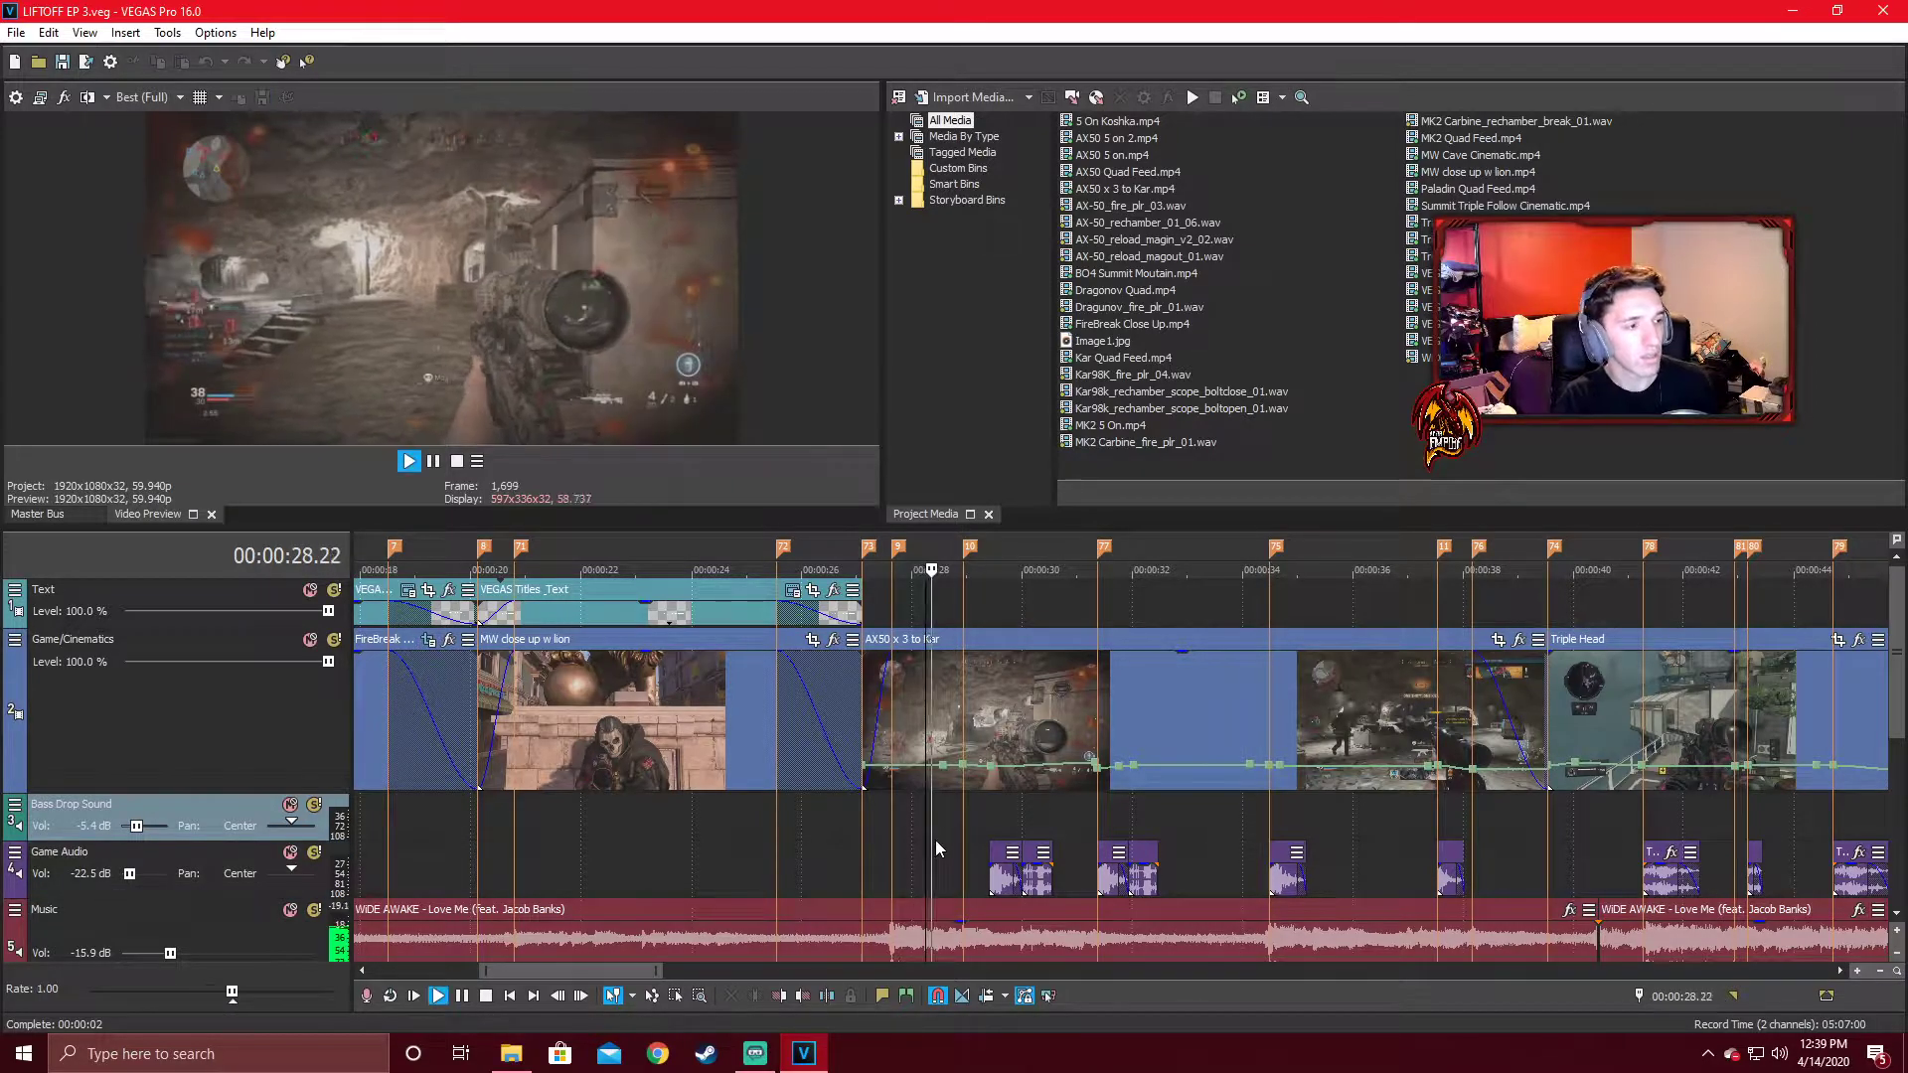
key("space")
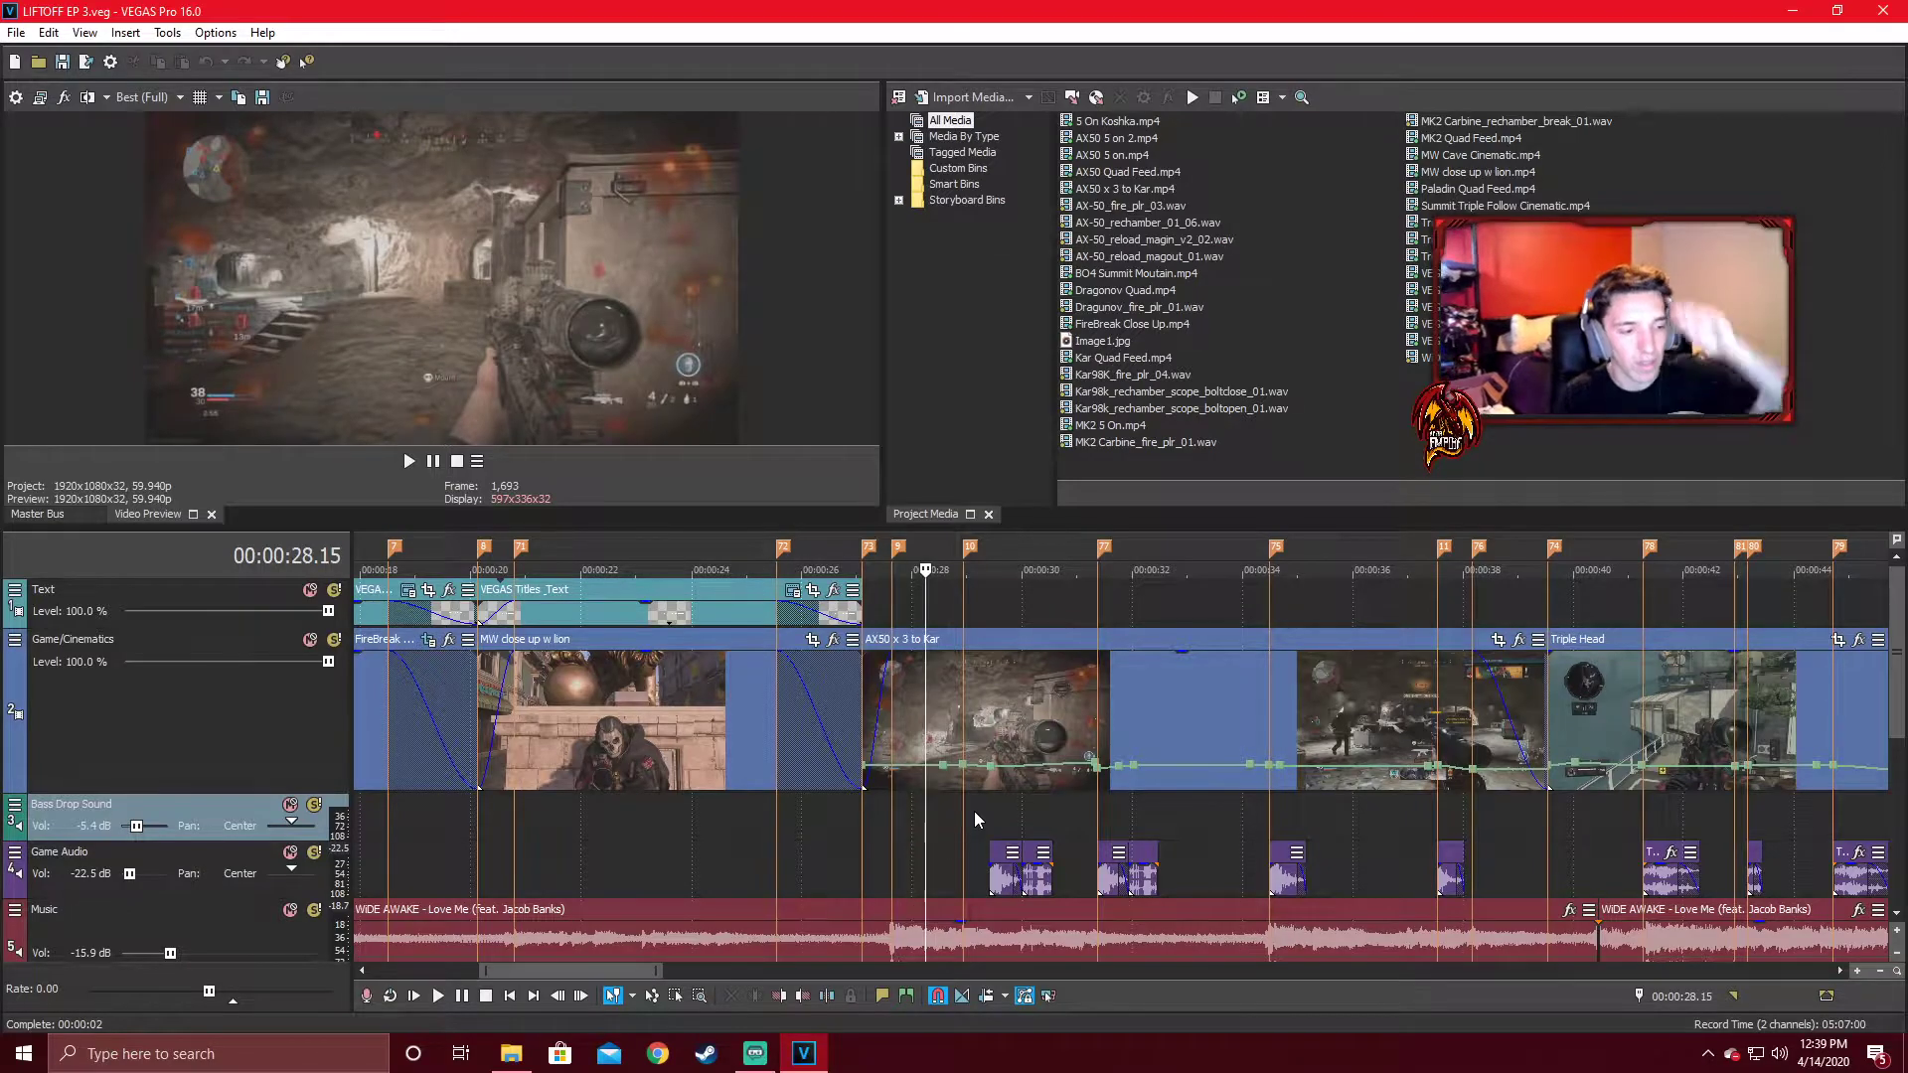
Make the Game Audio track slightly taller so its gunshot sounds in the AX50 x 3 to Kar section are easier to see.
scroll(1290, 898, "up", 4)
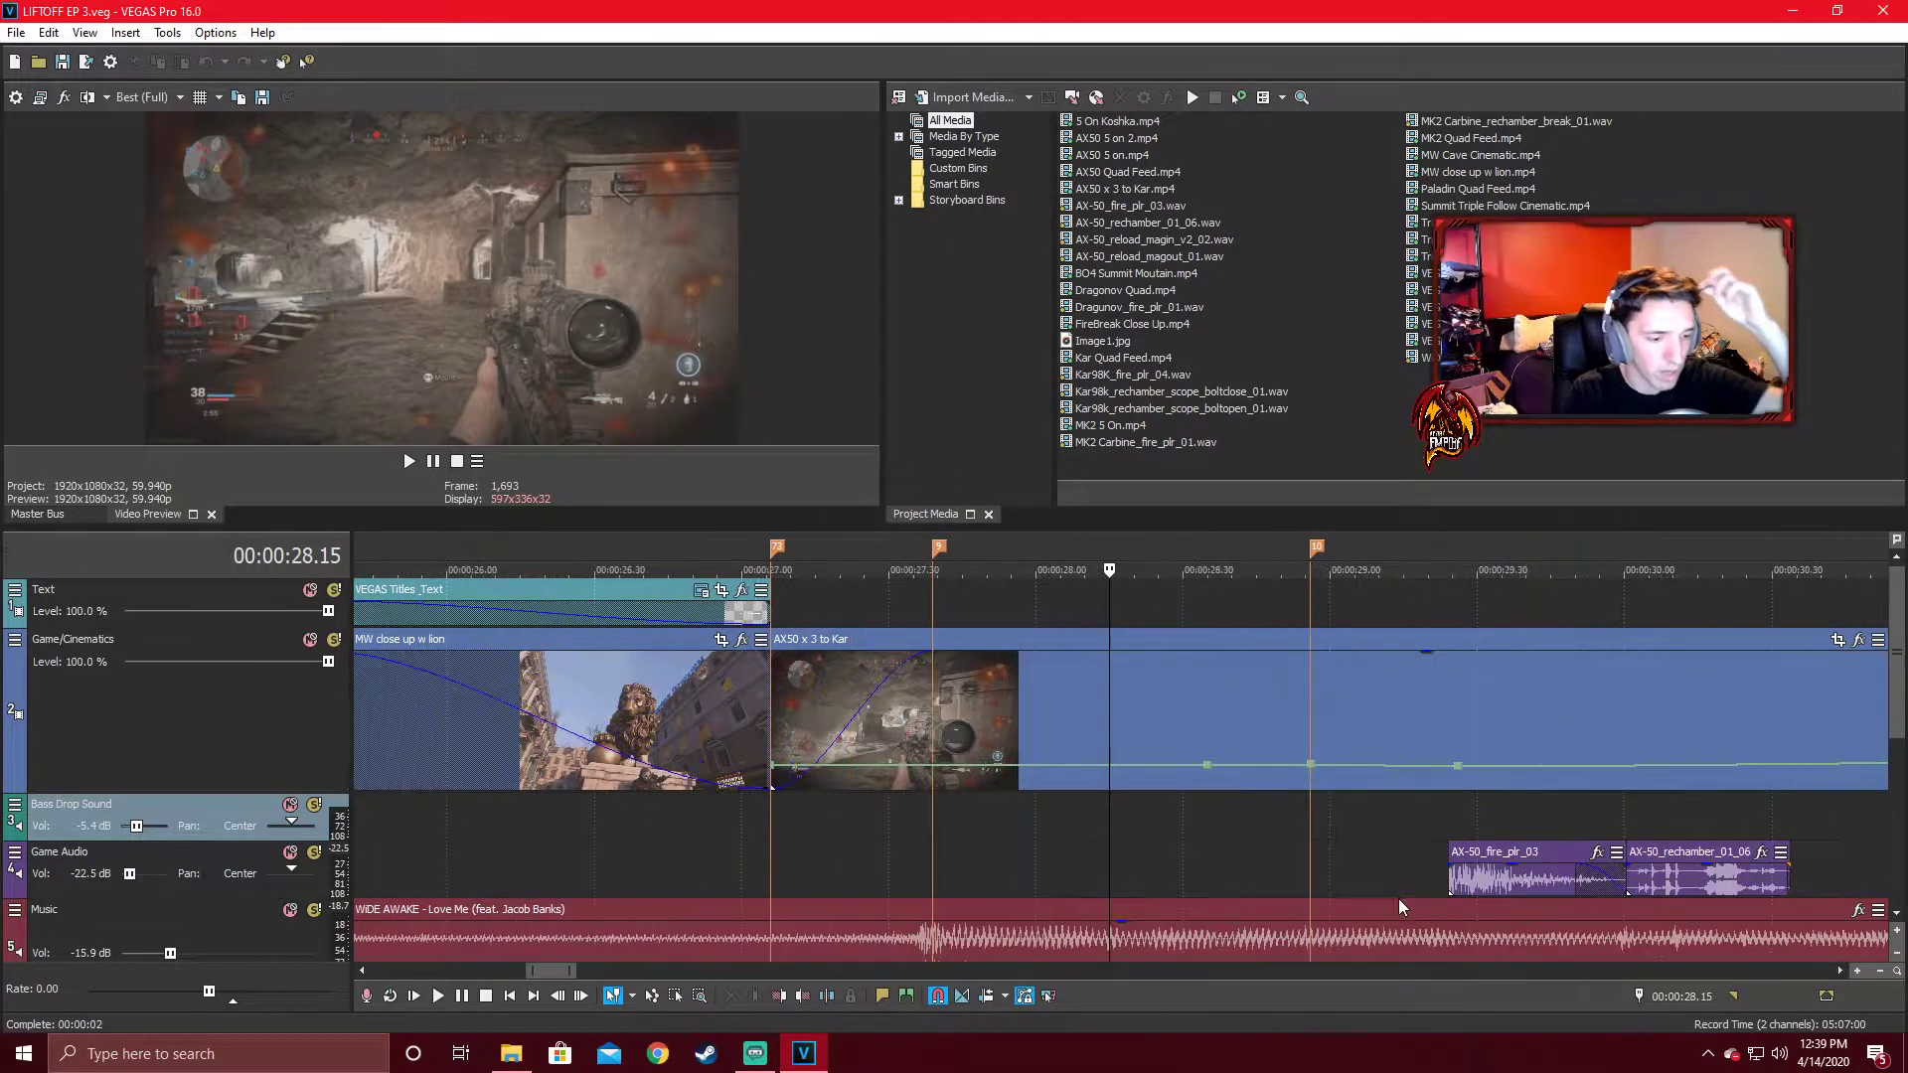
left_click(609, 973)
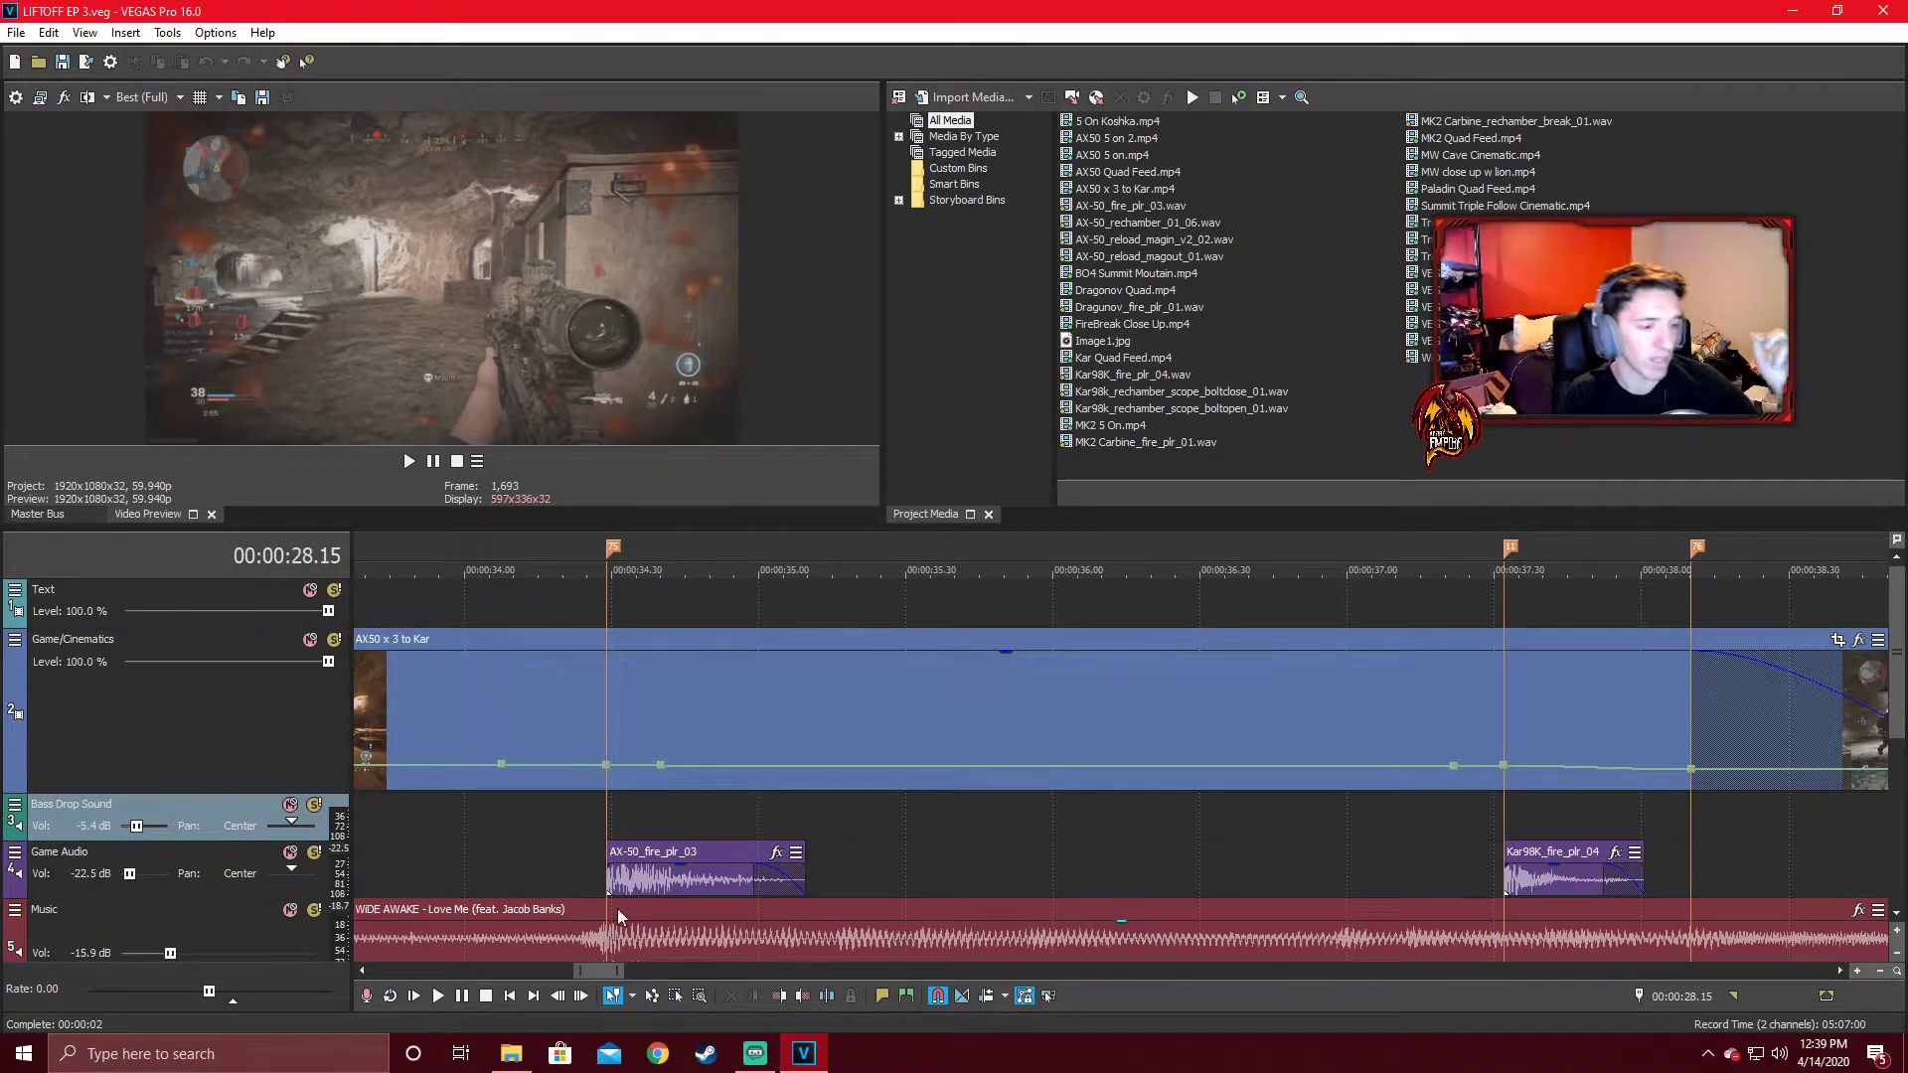
left_click_drag(198, 898, 239, 917)
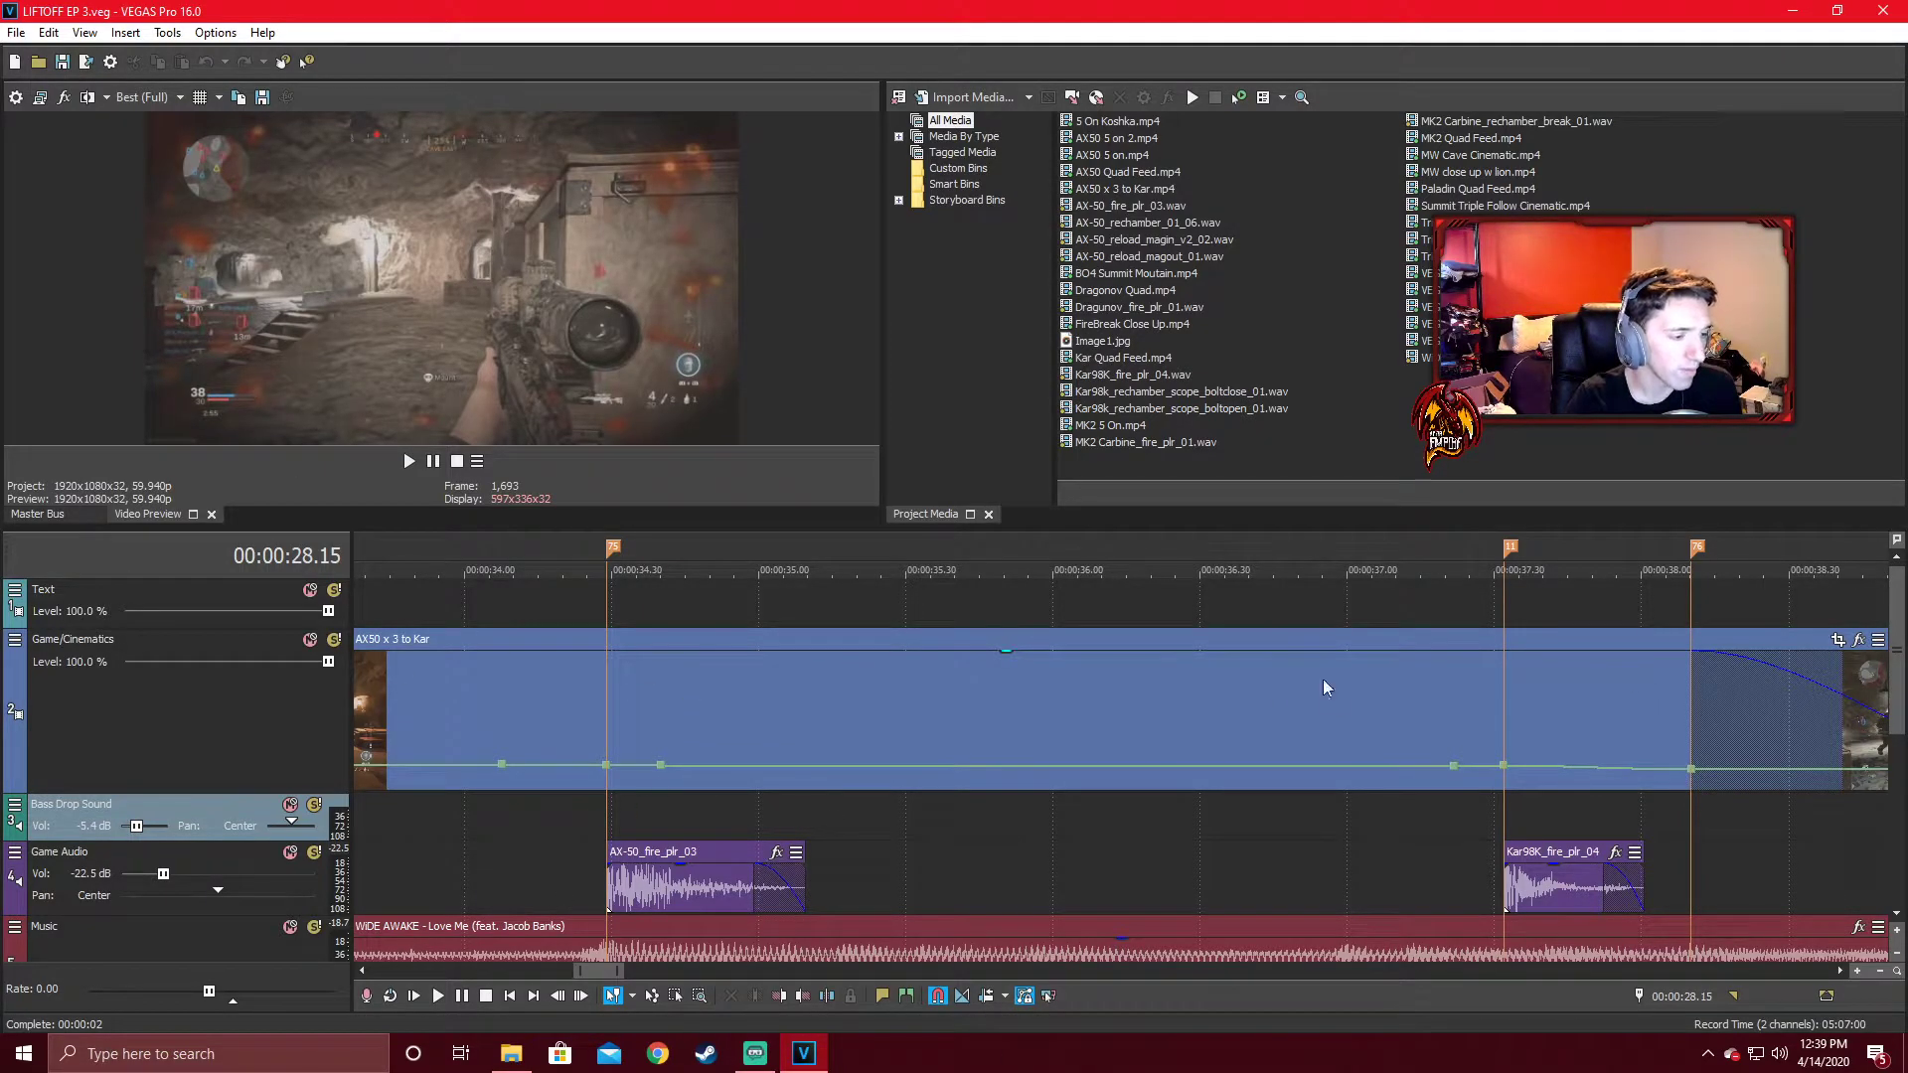
Select the AX50 x 3 to Kar clip and place the playhead at its velocity point at 00:00:34.40.
left_click(503, 763)
double_click(661, 765)
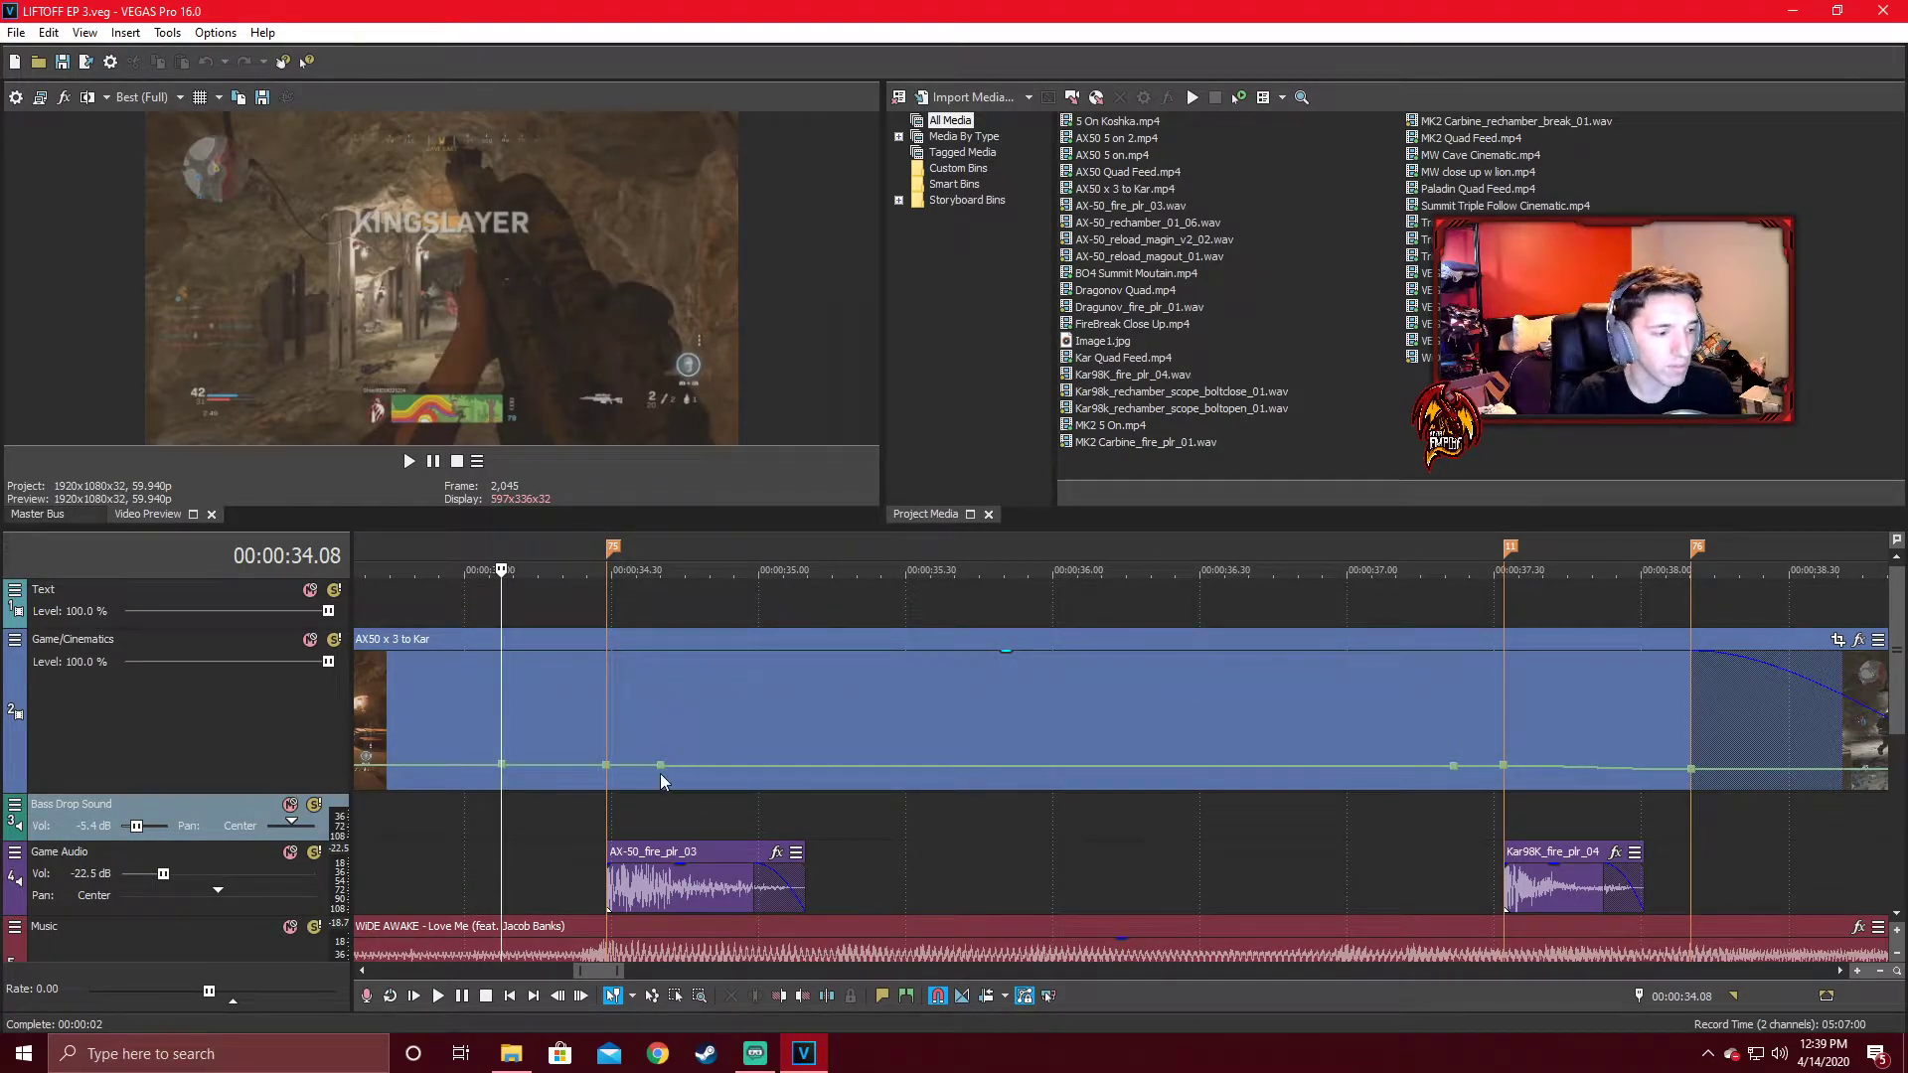
left_click(660, 774)
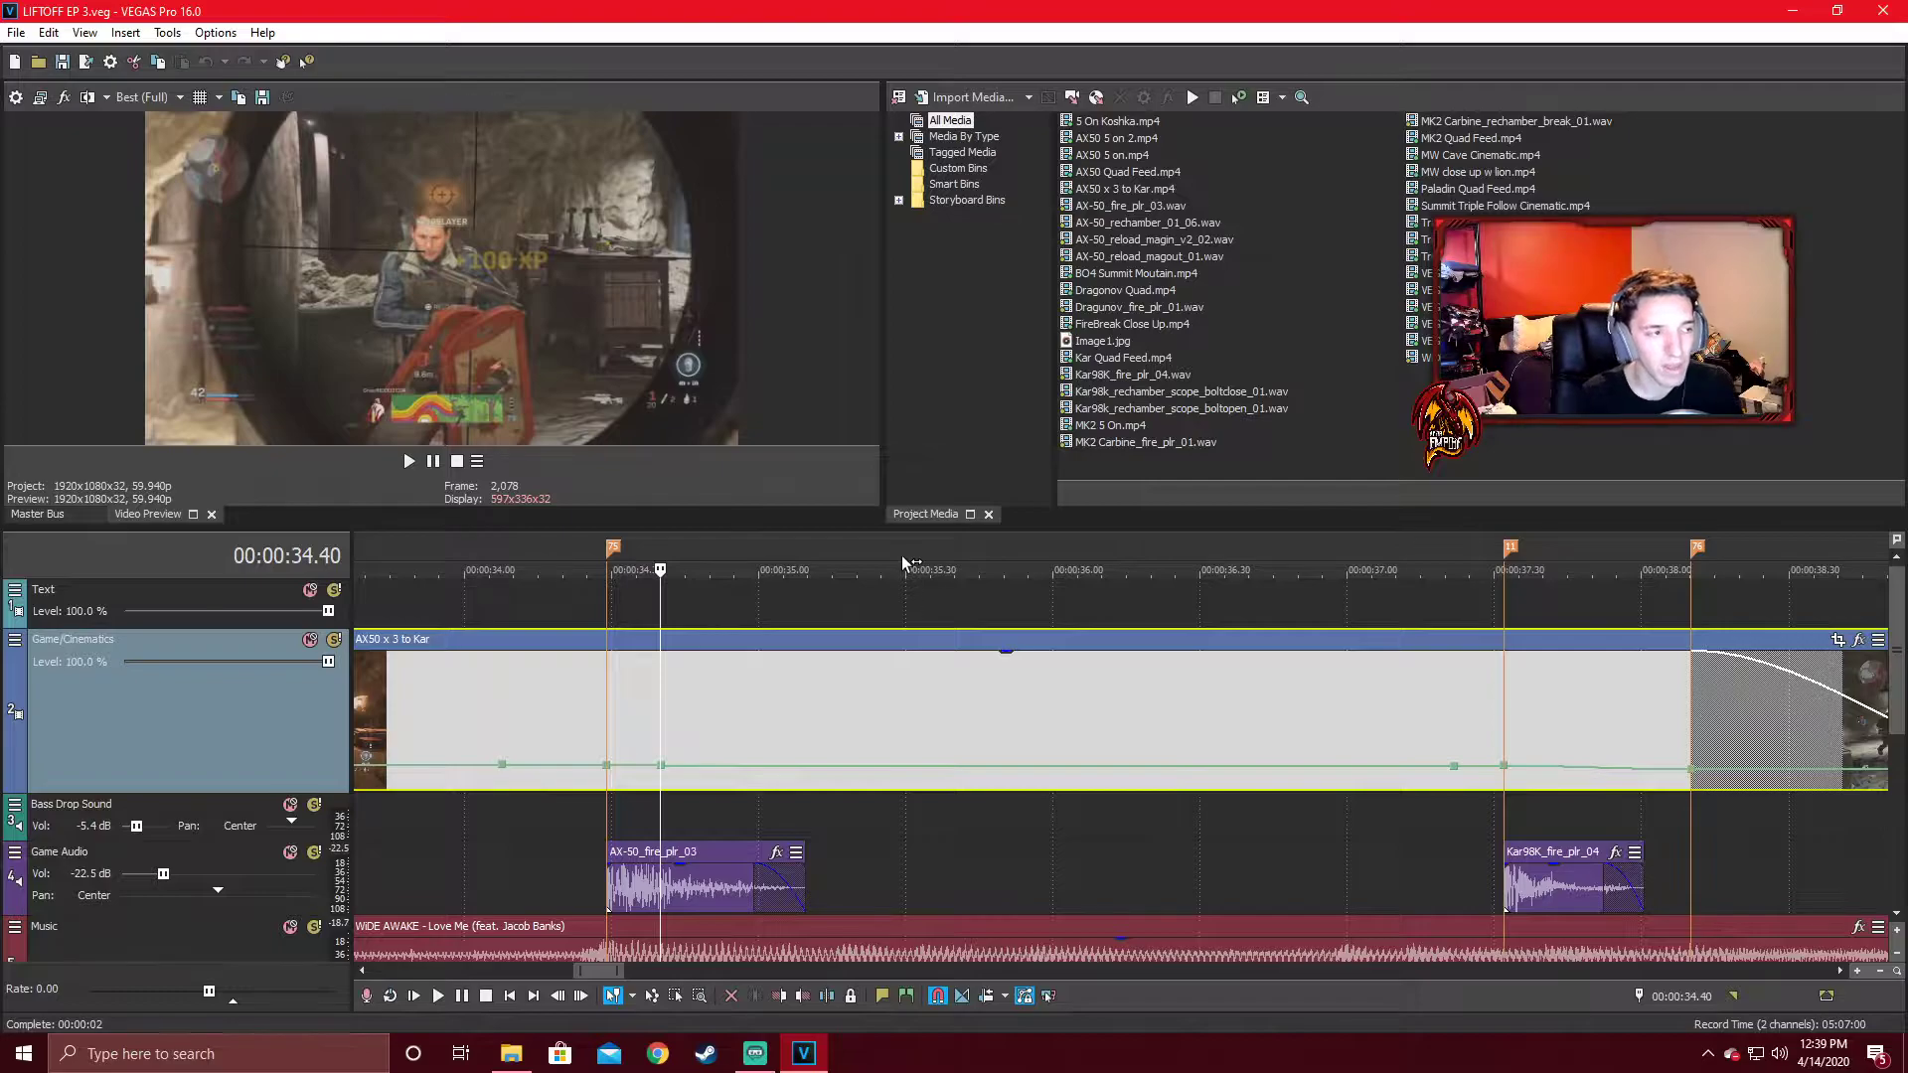
Examine the AX50 x 3 to Kar clip frame by frame around the gunshot, ending on the marker at 00:00:34.29.
key("Right")
key("Right")
key("Right")
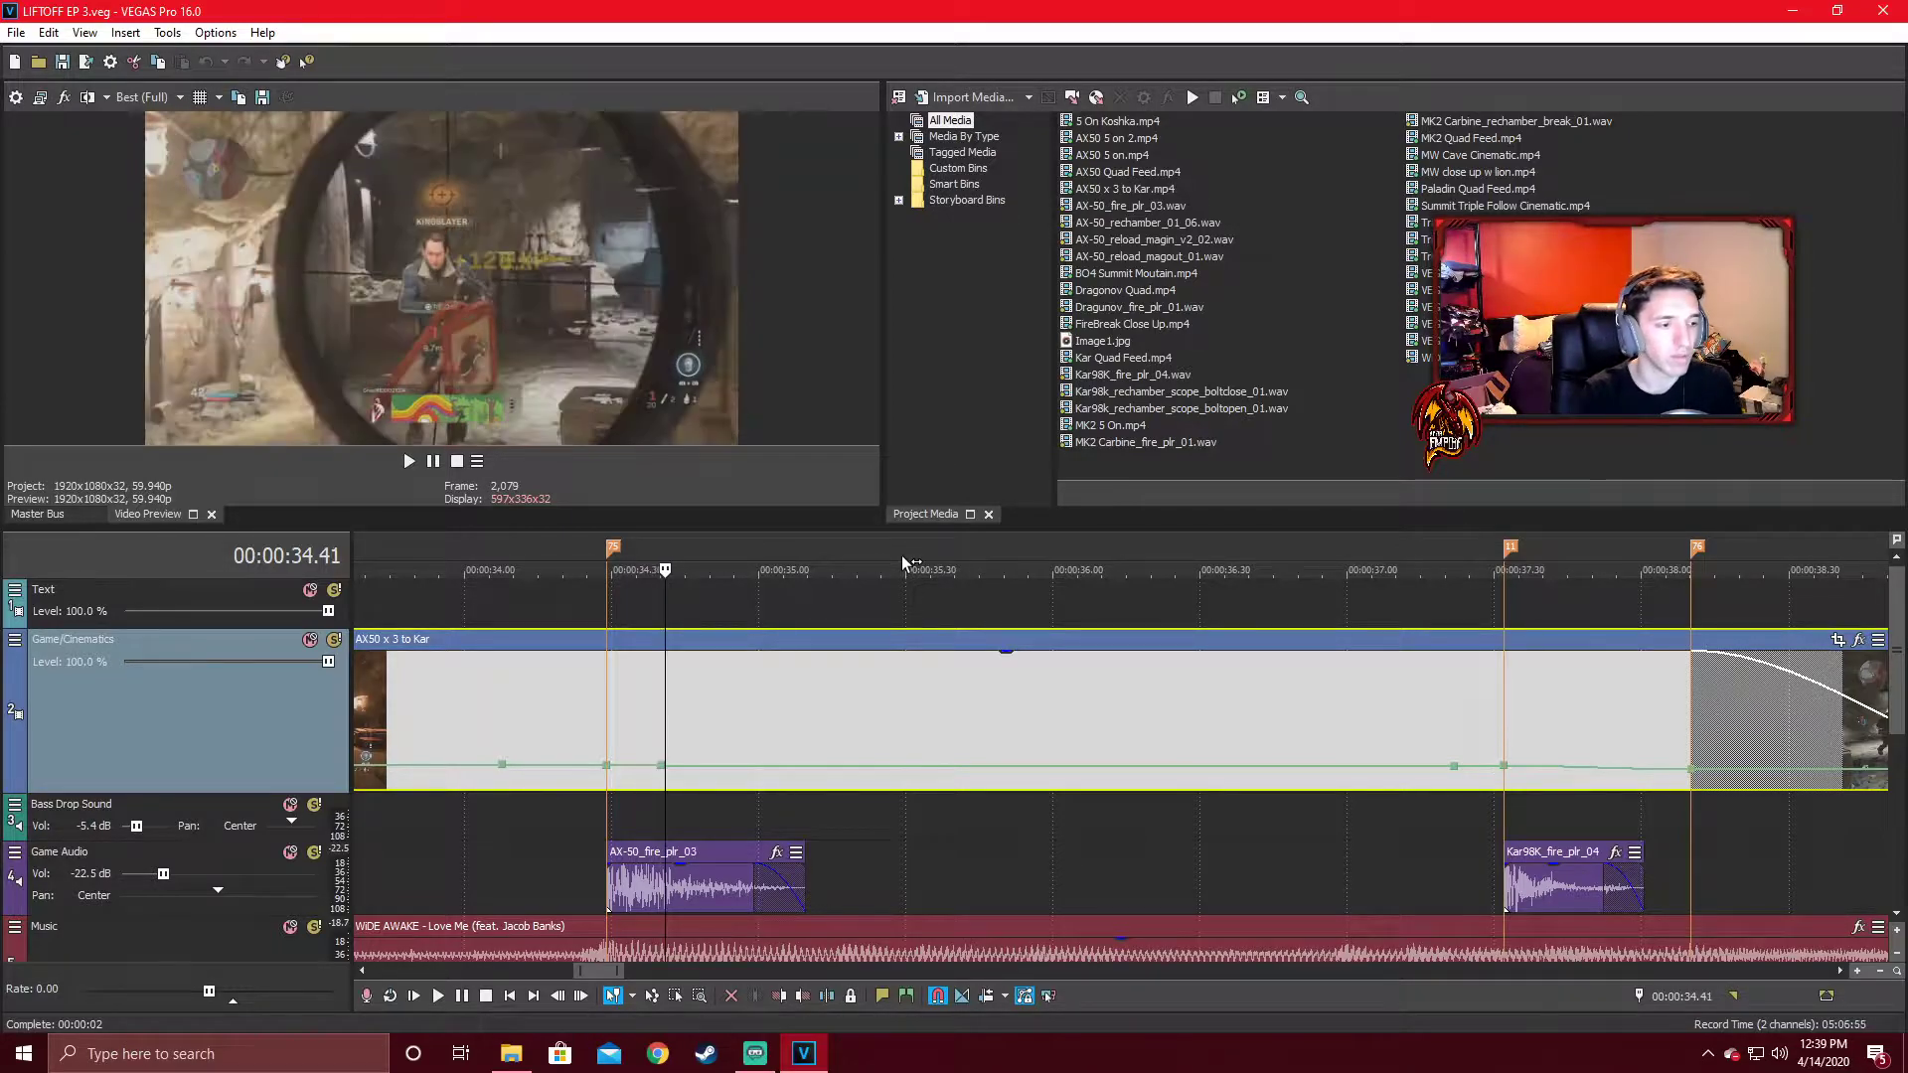
key("Left")
key("Left")
key("Left")
key("Left")
key("Left")
key("Left")
key("Left")
key("Left")
key("Left")
key("Left")
key("Left")
key("Left")
key("Left")
key("Left")
key("Left")
key("Left")
key("Left")
key("Left")
key("Left")
key("Left")
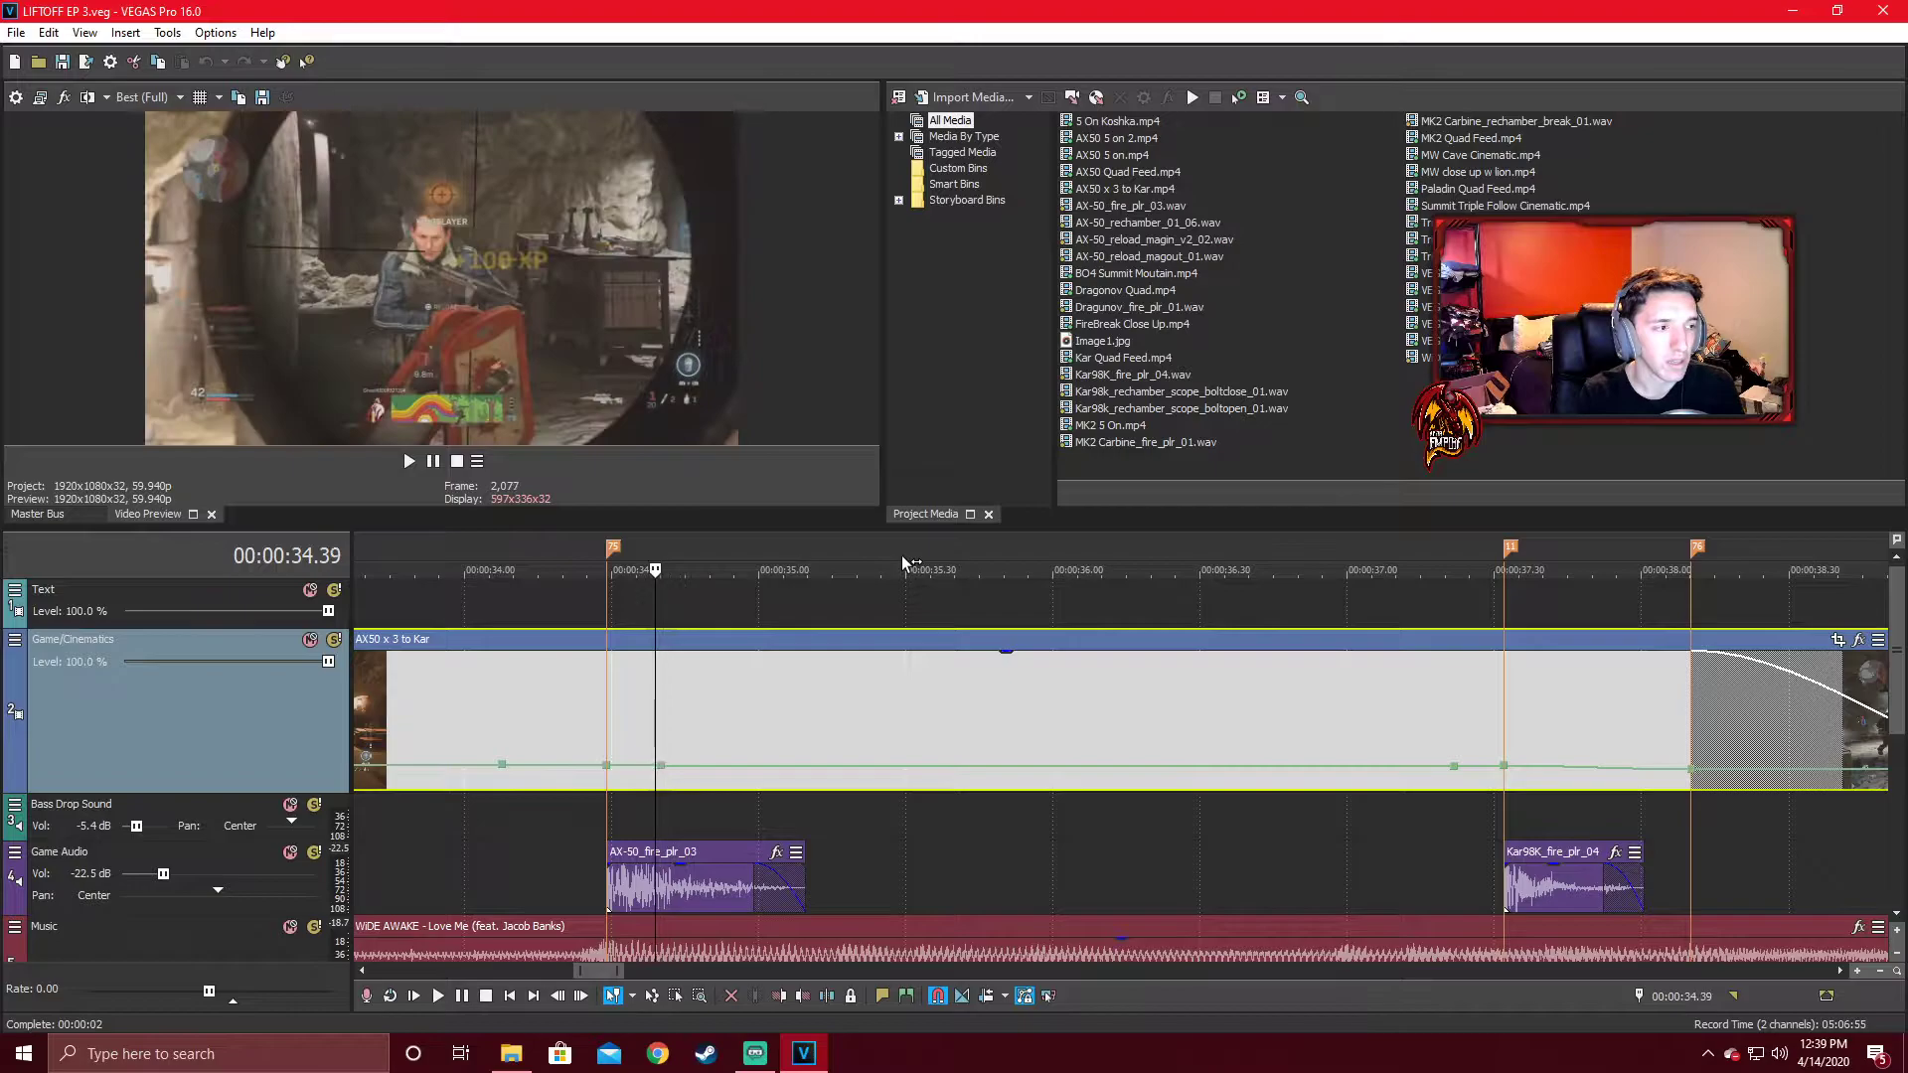
key("Right")
key("Right")
key("Right")
key("Right")
key("Right")
key("Right")
key("Right")
key("Right")
key("Right")
key("Right")
key("Right")
key("Right")
key("Right")
key("Left")
key("Right")
key("Right")
key("Right")
key("Right")
key("Right")
key("Right")
key("Left")
key("Left")
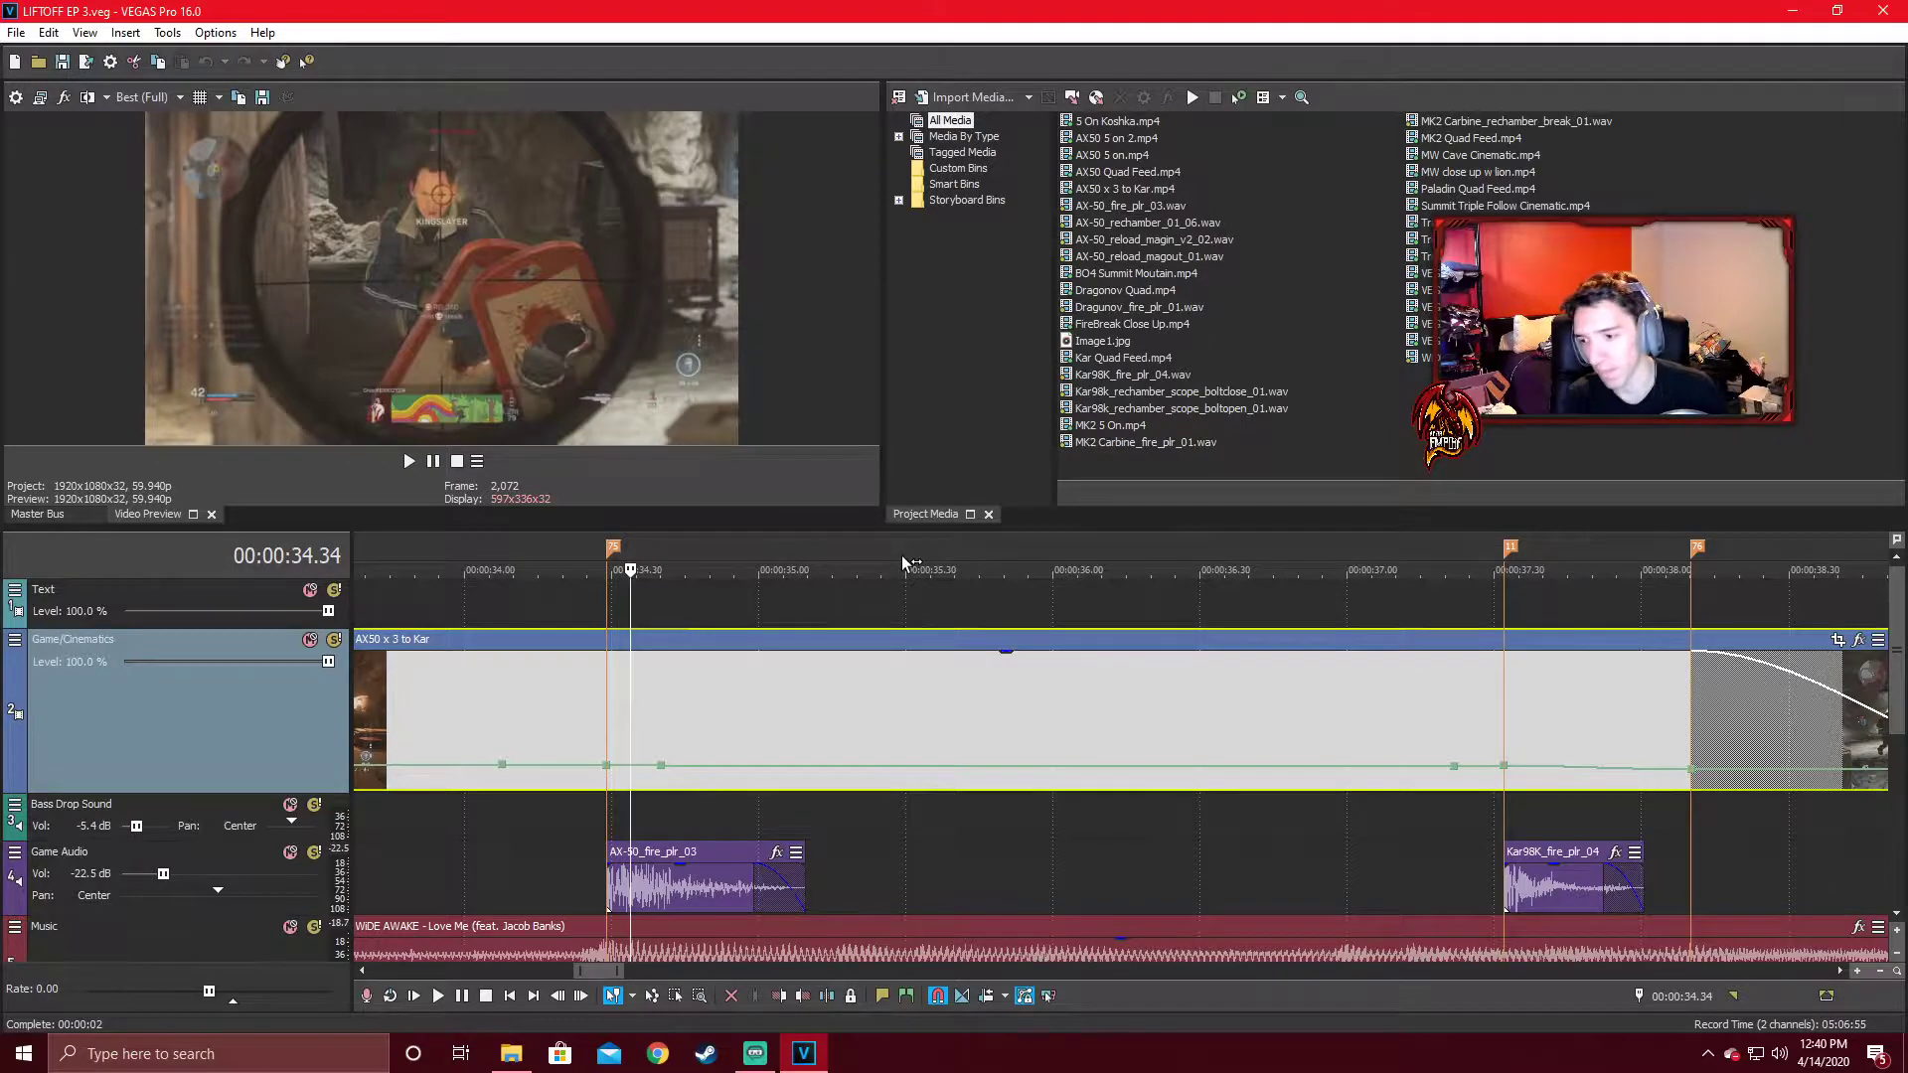
key("Right")
key("Left")
key("Right")
key("Right")
key("Right")
key("Right")
key("Right")
key("Right")
key("Right")
key("Left")
key("Left")
key("Left")
key("Left")
key("Left")
key("Left")
key("Left")
key("Left")
key("Left")
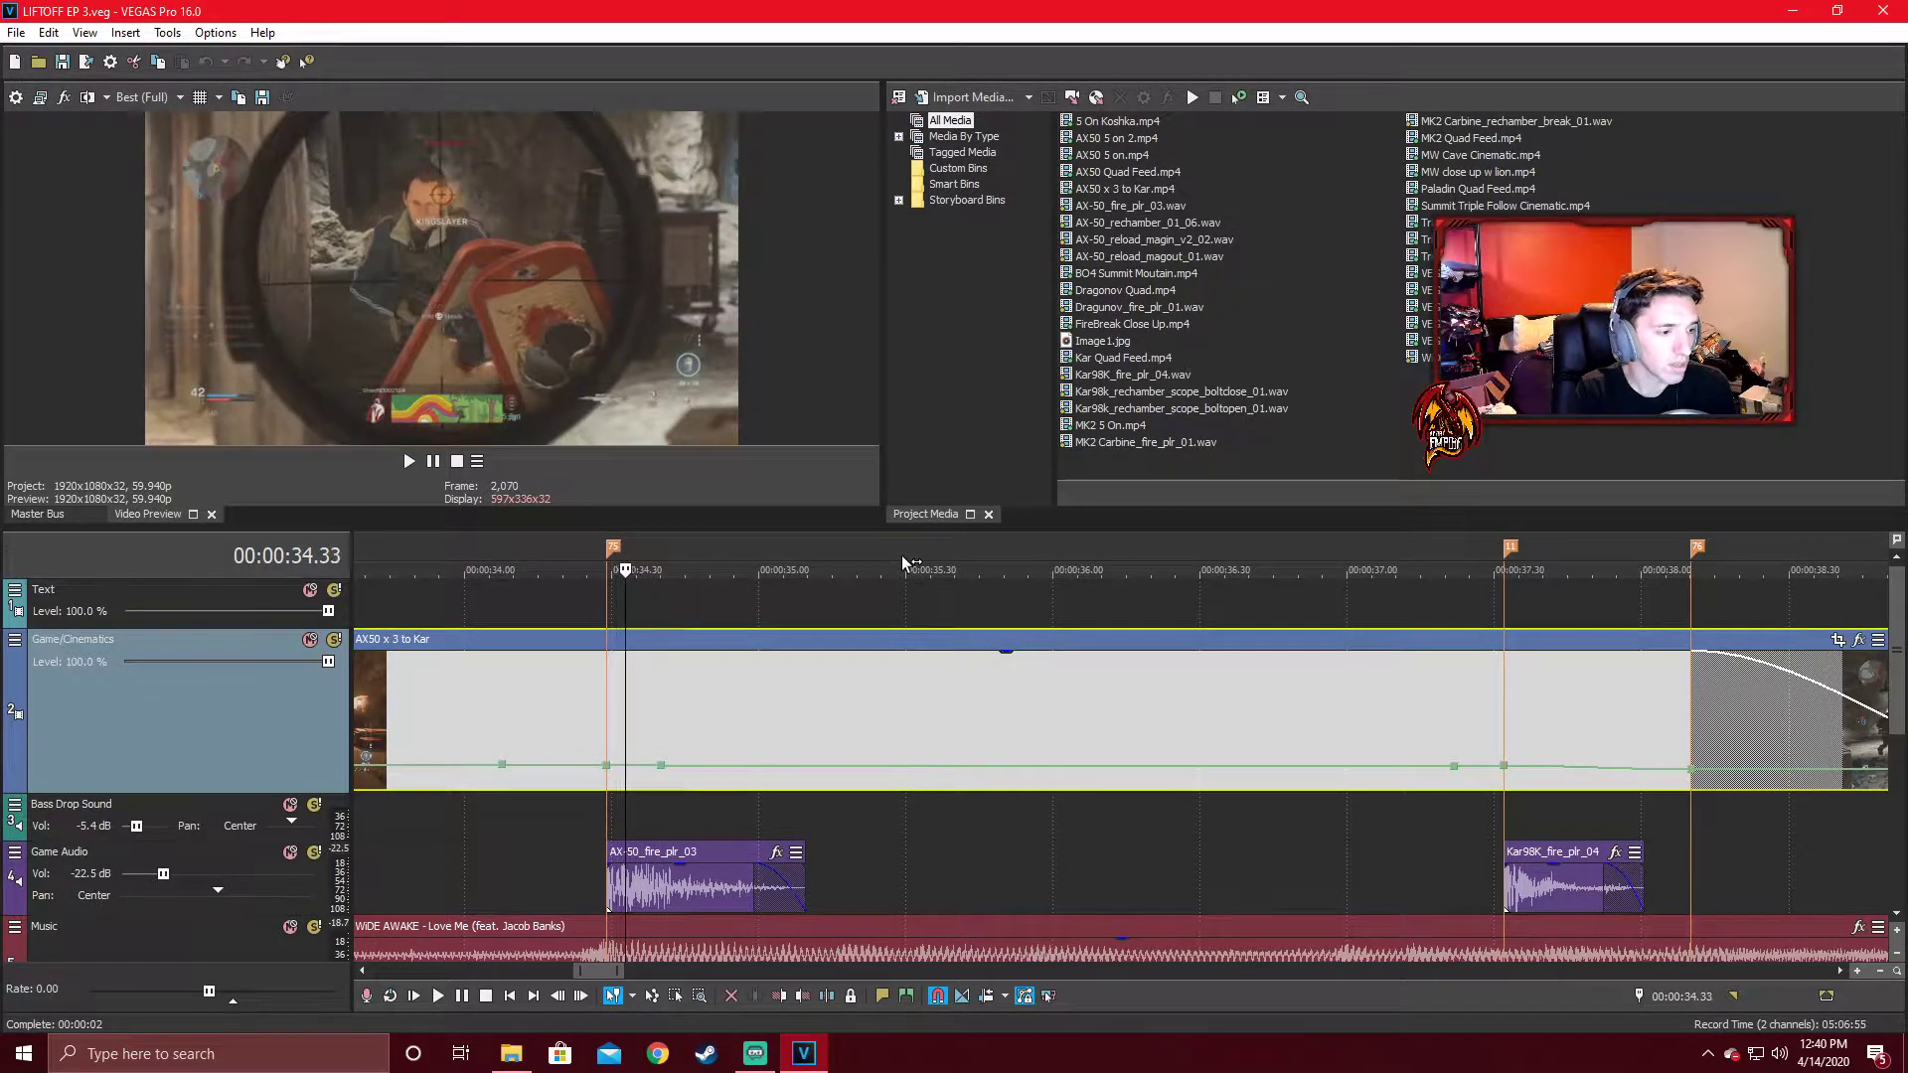
key("Right")
key("Right")
key("Right")
key("Right")
key("Right")
key("Right")
key("Right")
key("Right")
key("Left")
key("Left")
key("Left")
key("Left")
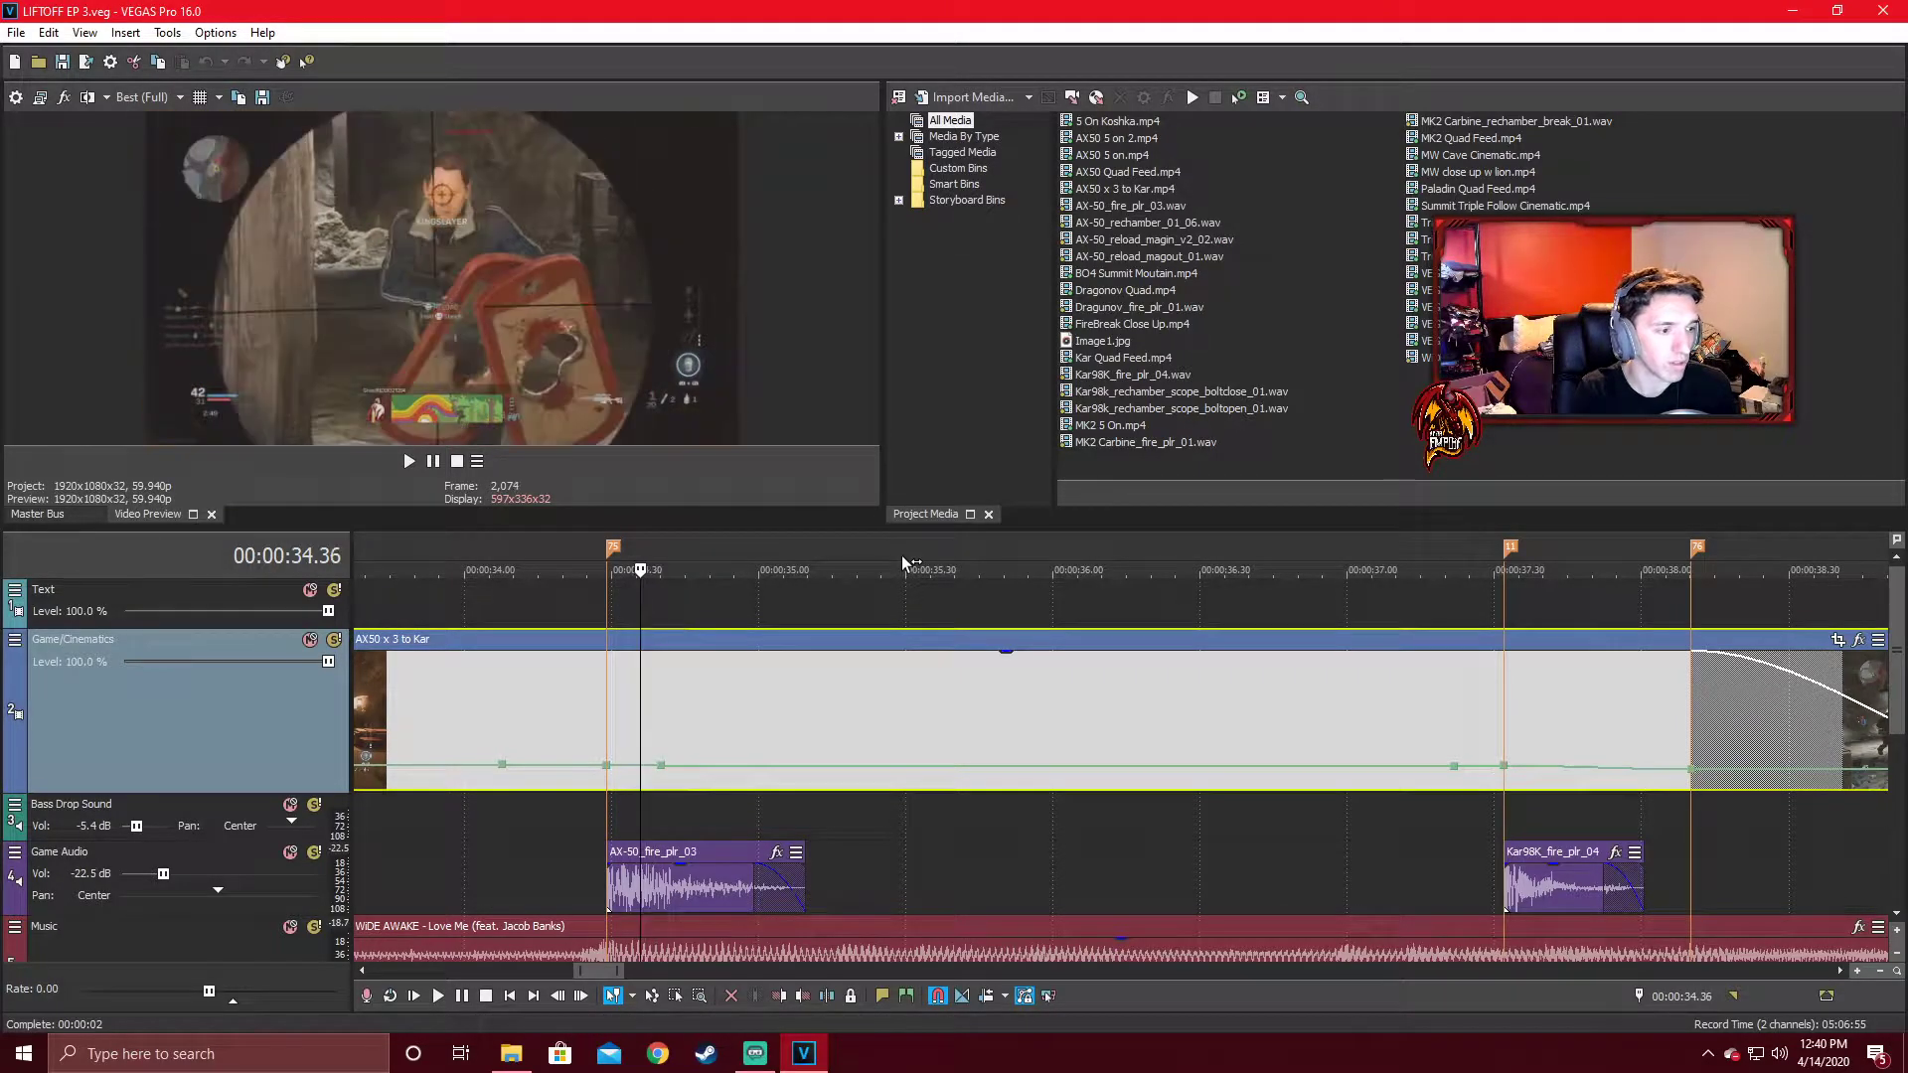
key("Left")
key("Left")
key("Left")
key("Left")
key("Left")
key("Left")
key("Left")
key("Down")
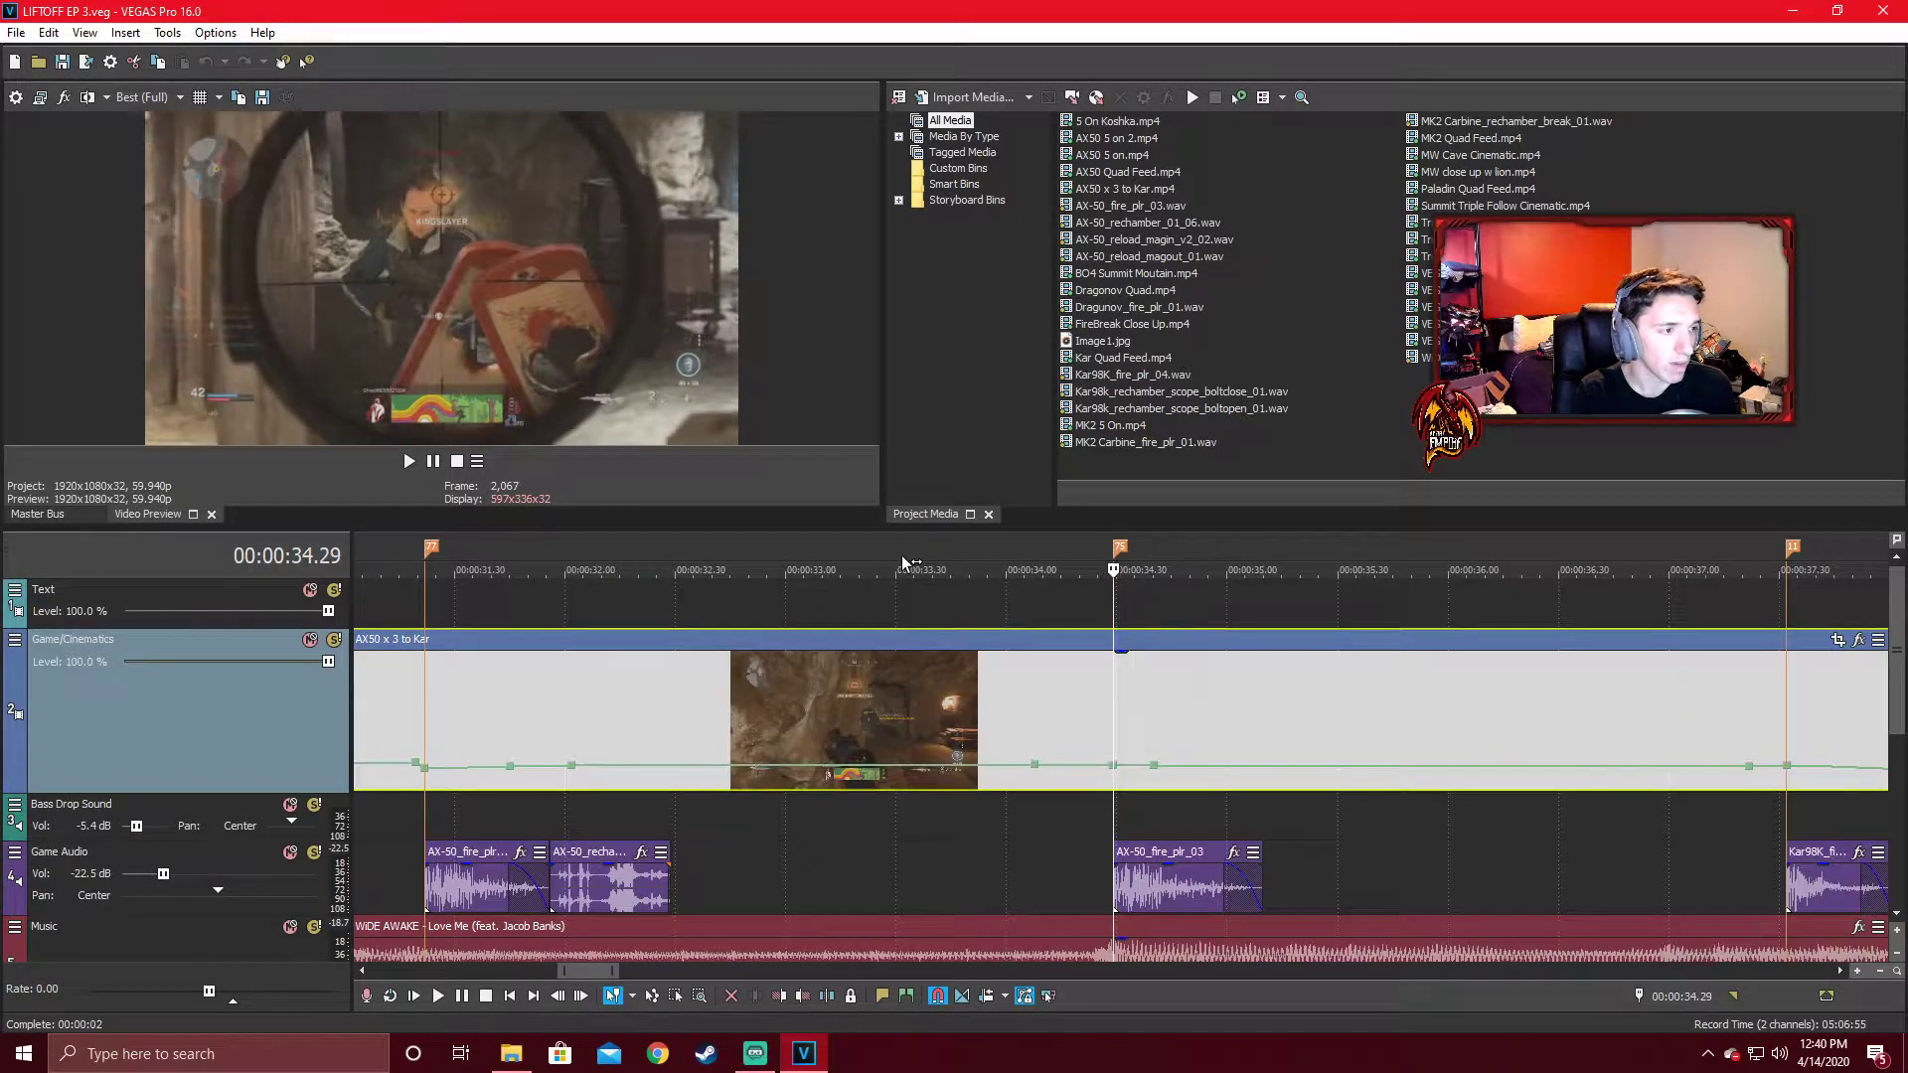
key("Right")
key("Up")
key("Up")
key("Left")
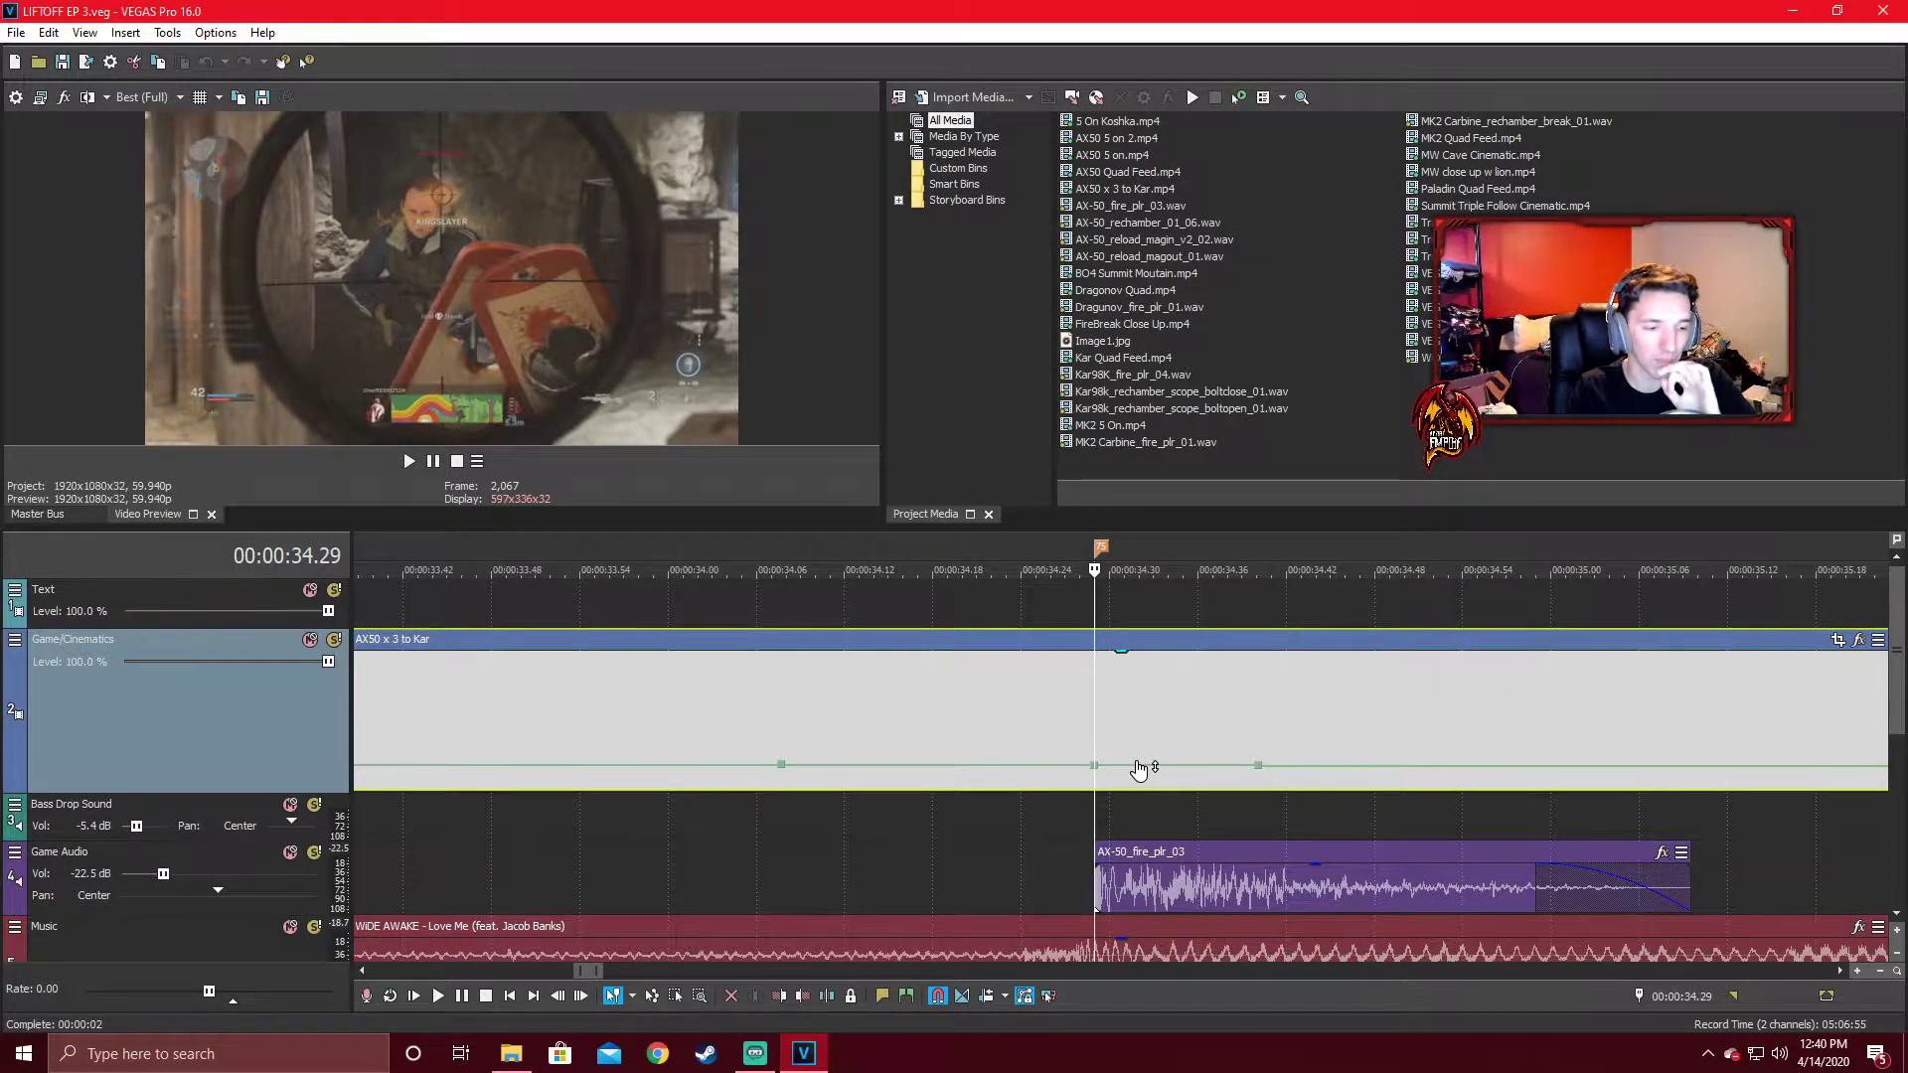
Lower the velocity point just before the gunshot marker in the AX50 x 3 to Kar clip to 65% at 00:00:34.07.
mouse_move(781, 769)
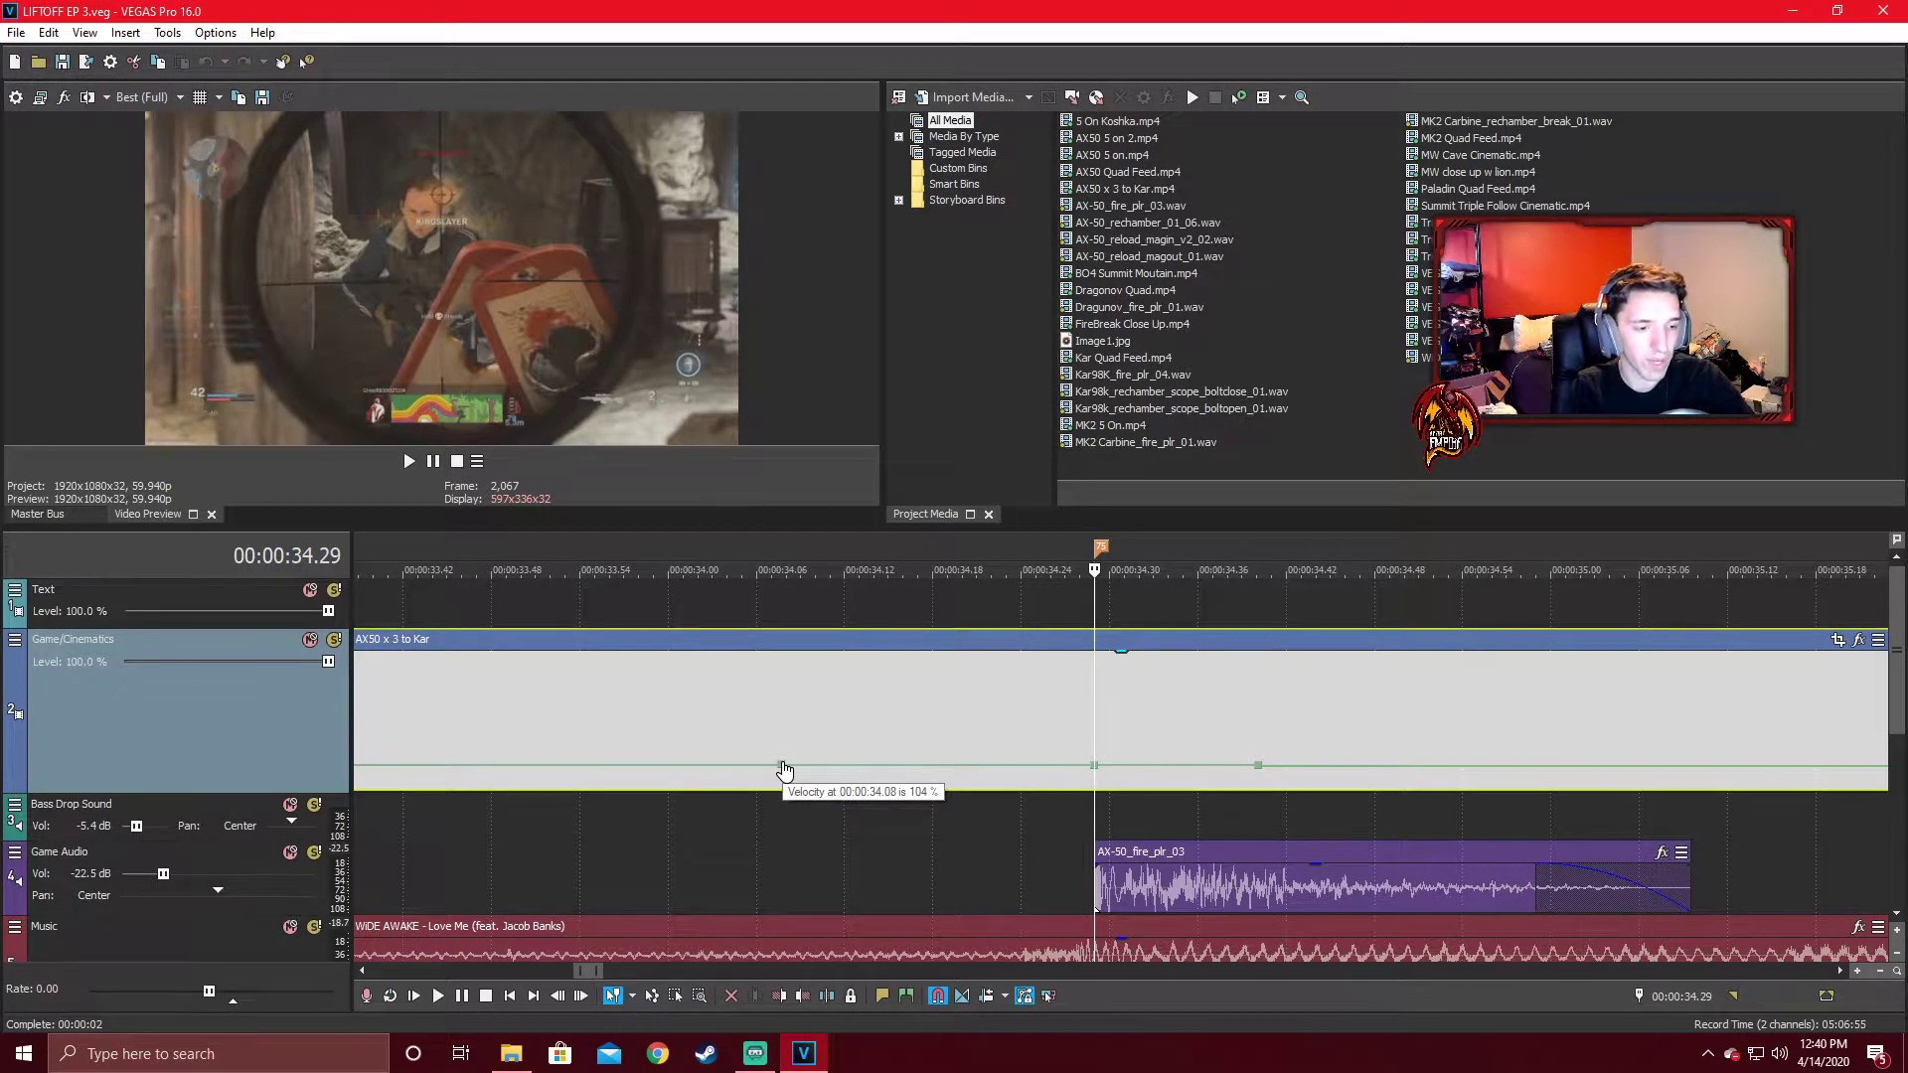
double_click(1260, 766)
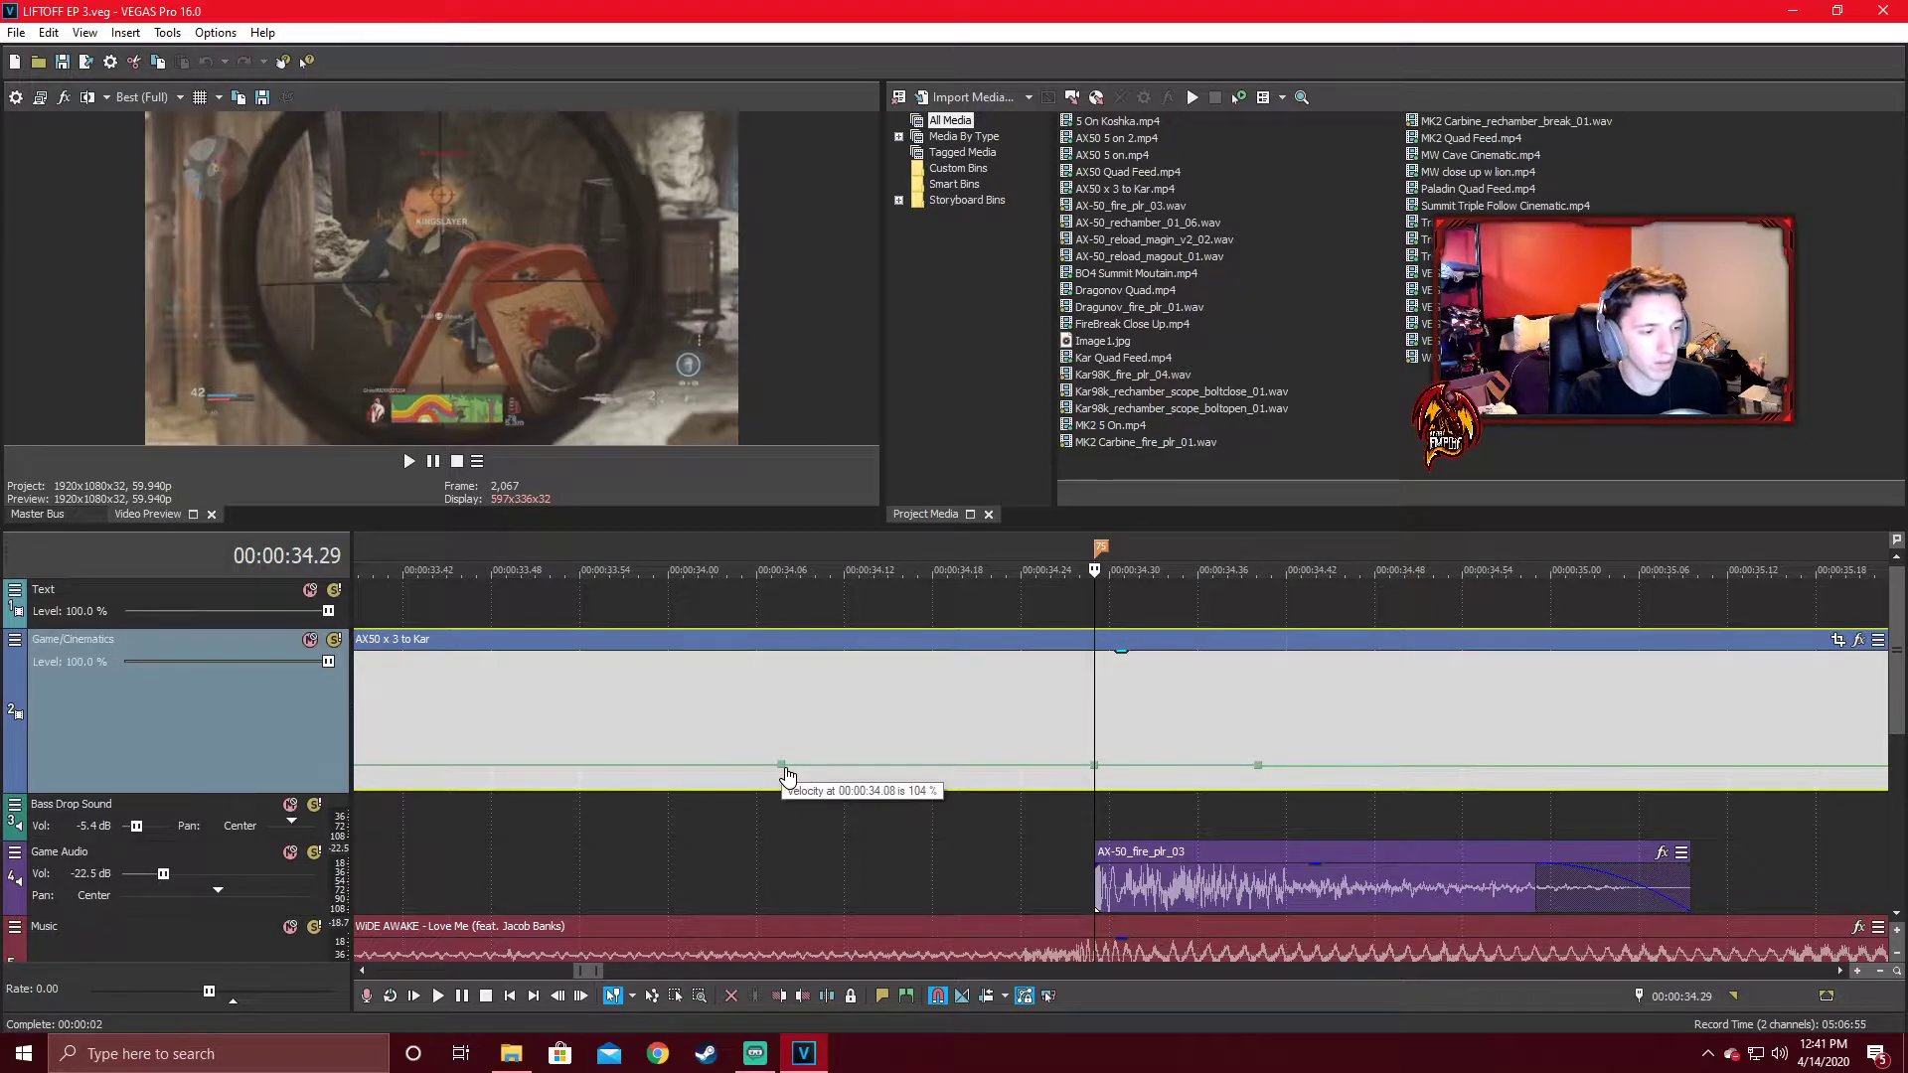
mouse_move(786, 768)
left_mouse_down()
mouse_move(755, 766)
mouse_move(776, 785)
left_mouse_up()
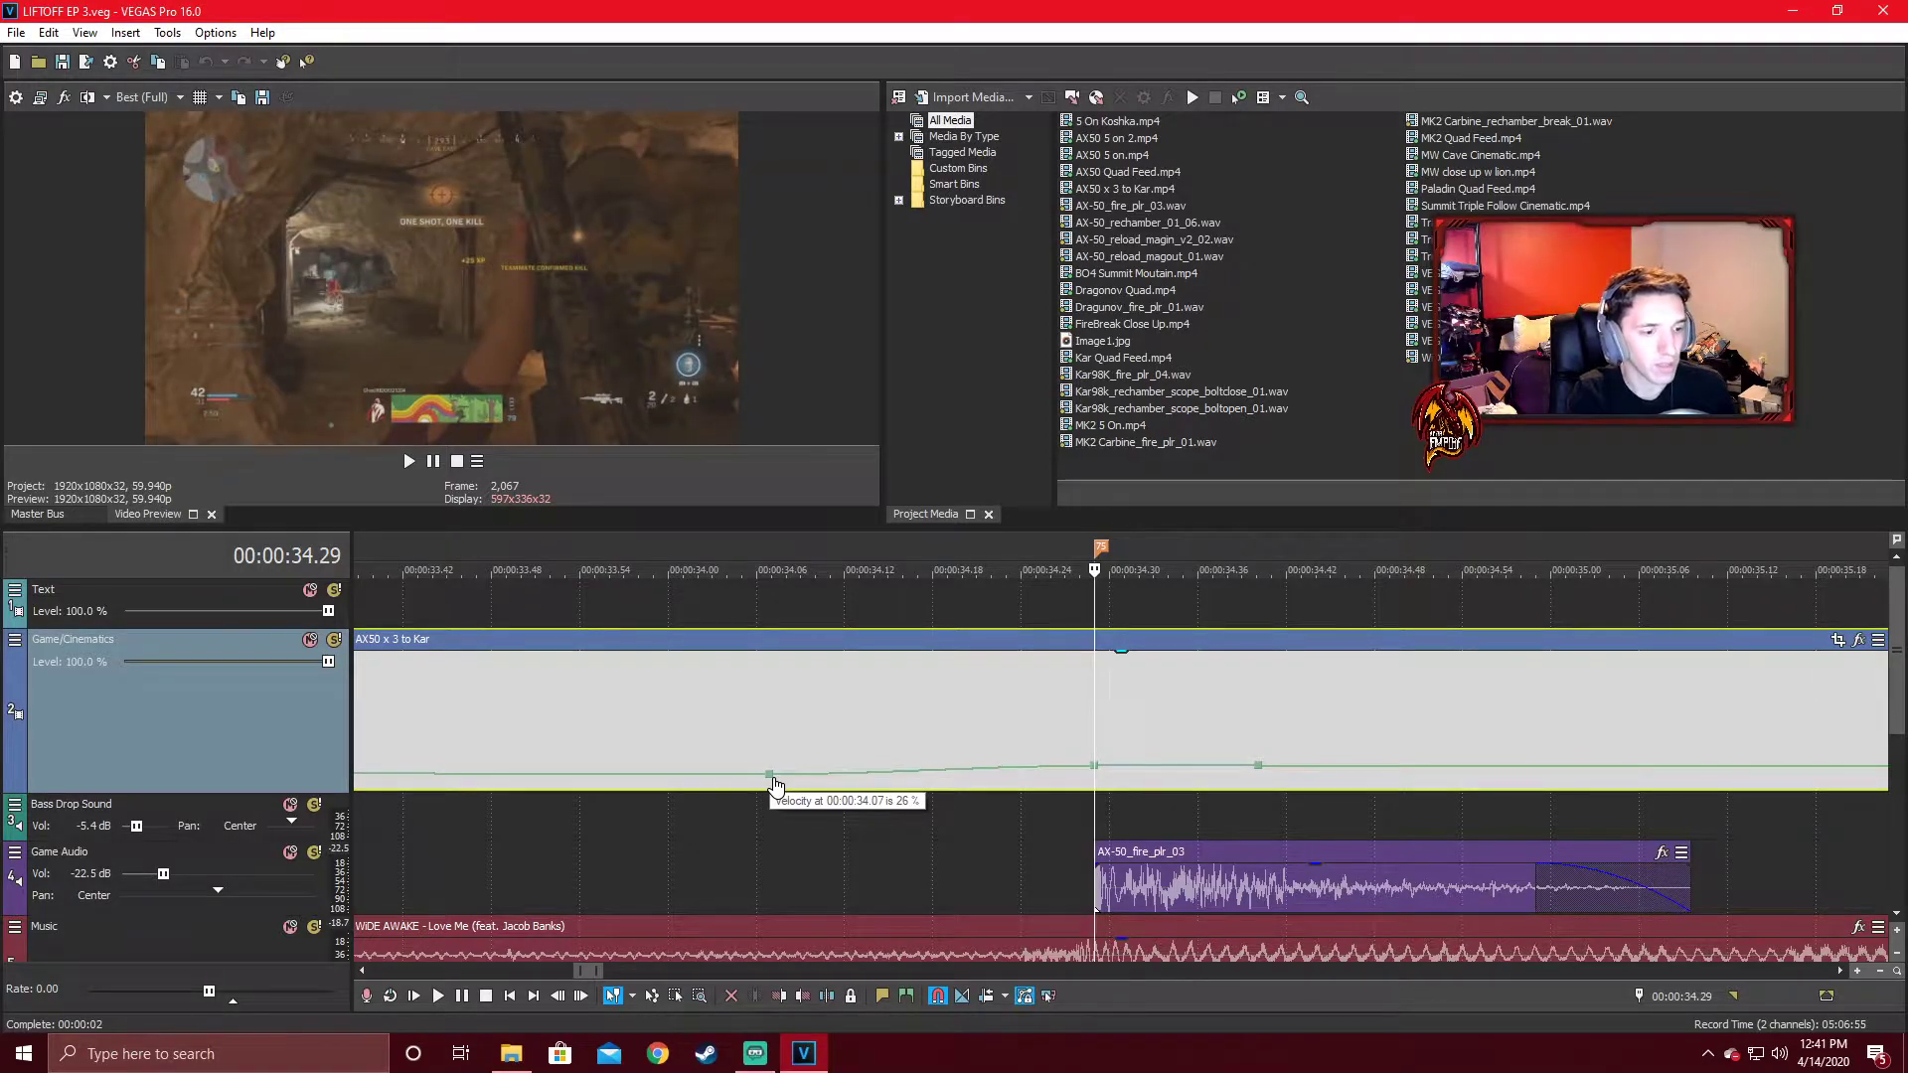
left_click_drag(776, 785, 775, 780)
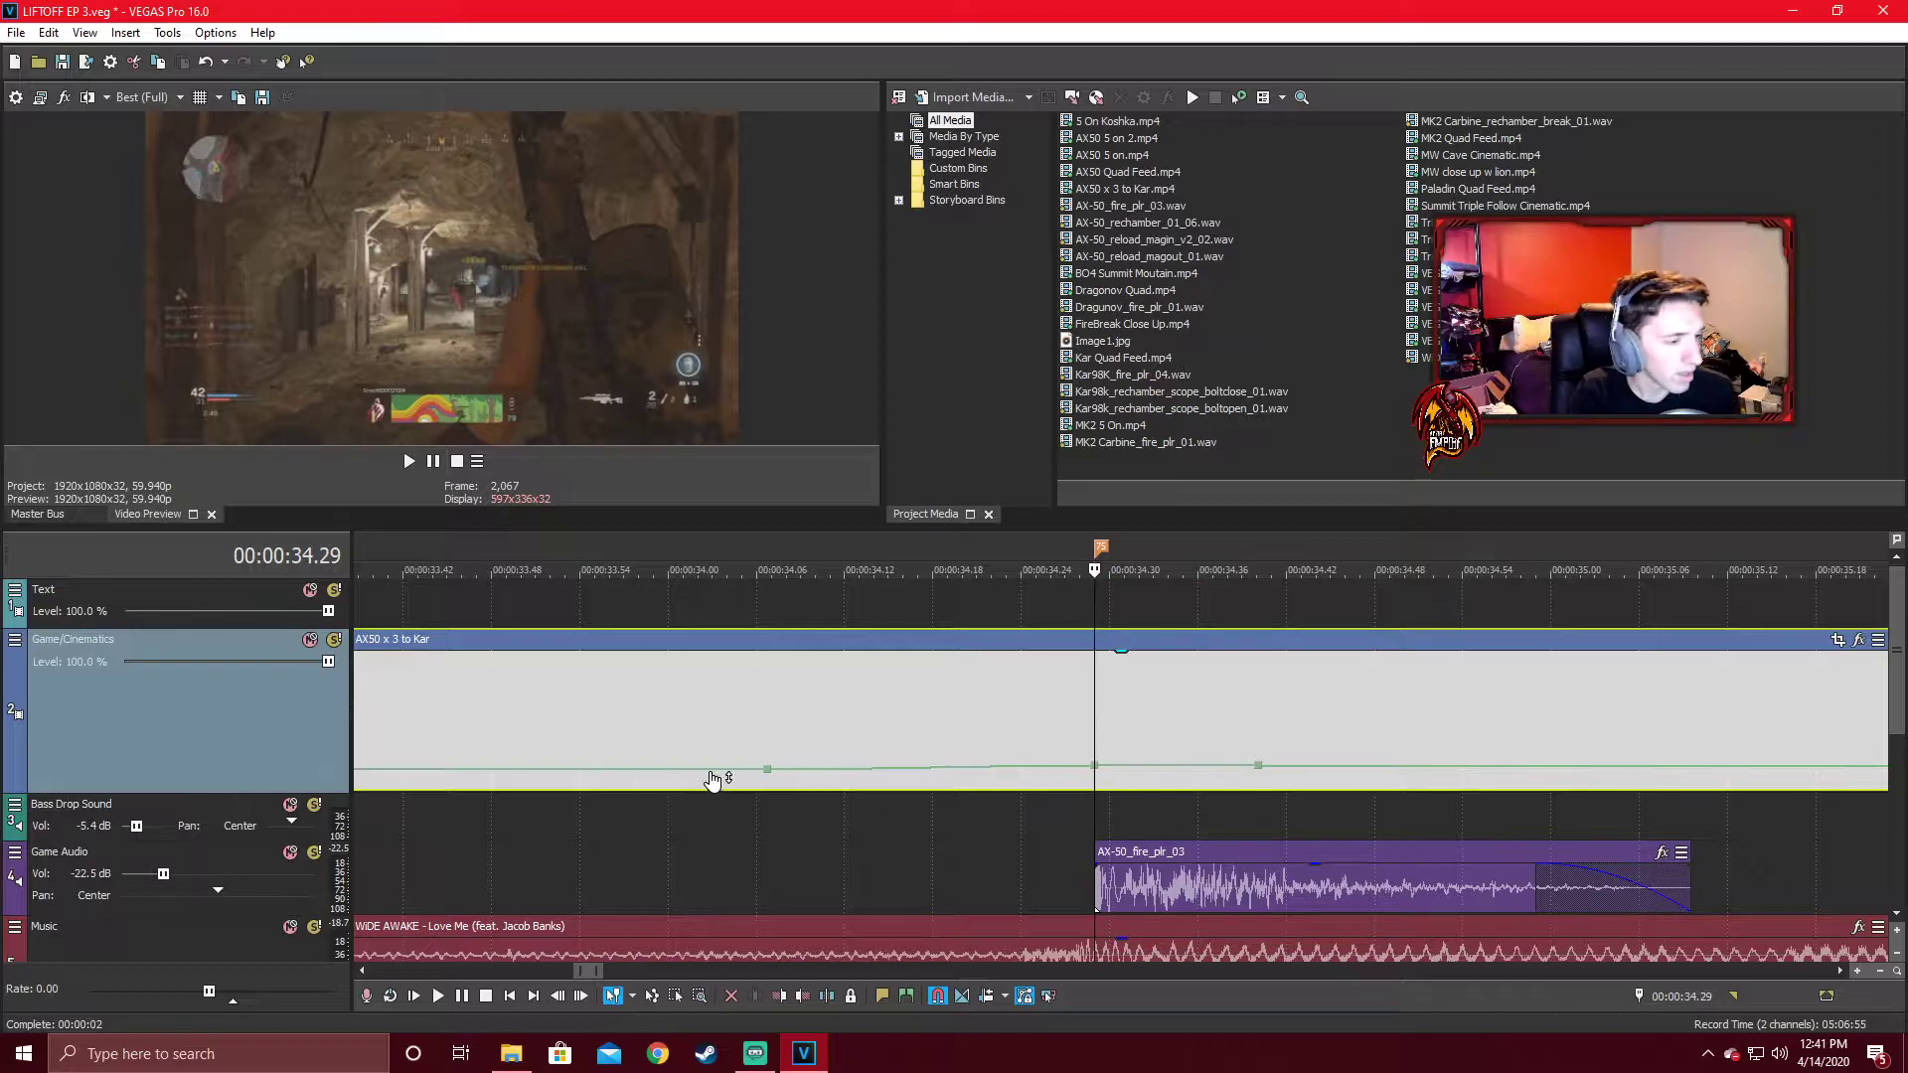
Try velocities of 144% and 65% on the point before the gunshot marker, and level it with the neighbouring velocity points.
mouse_move(768, 776)
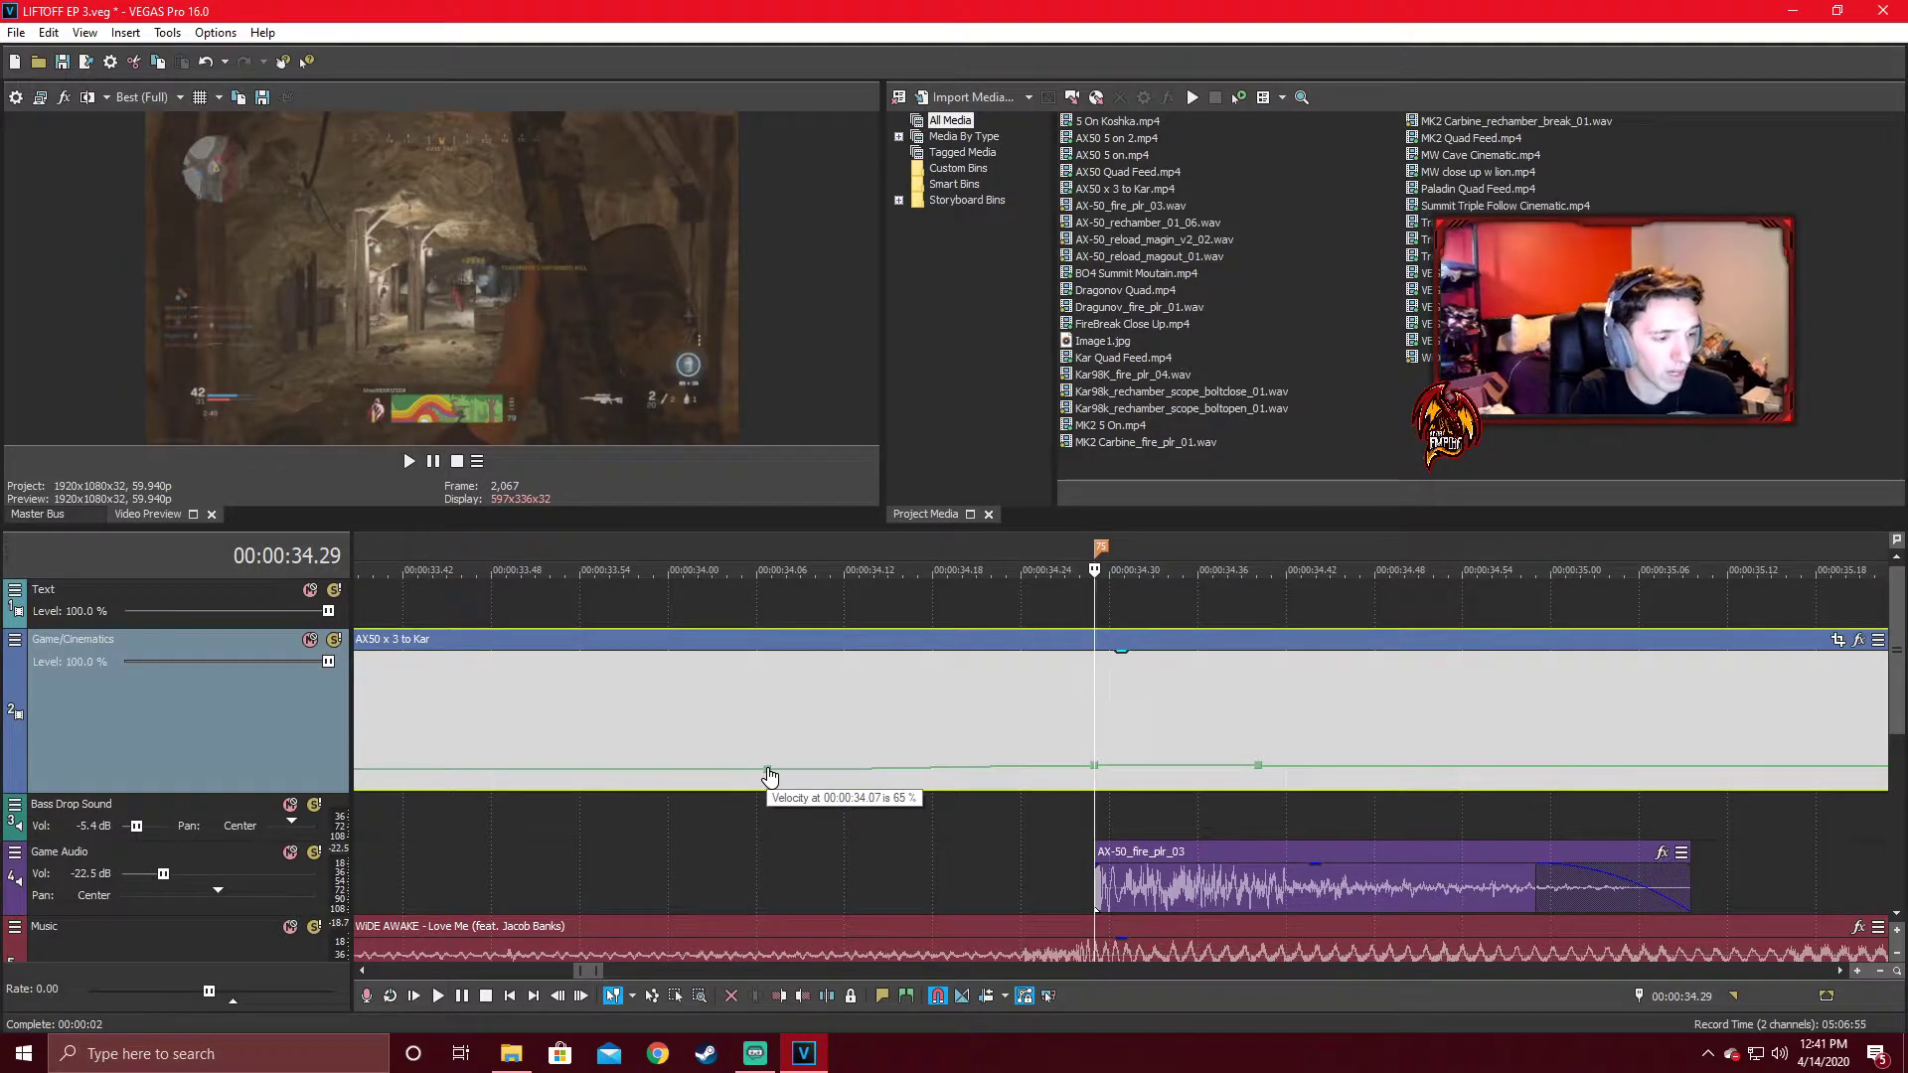
left_click_drag(769, 776, 771, 765)
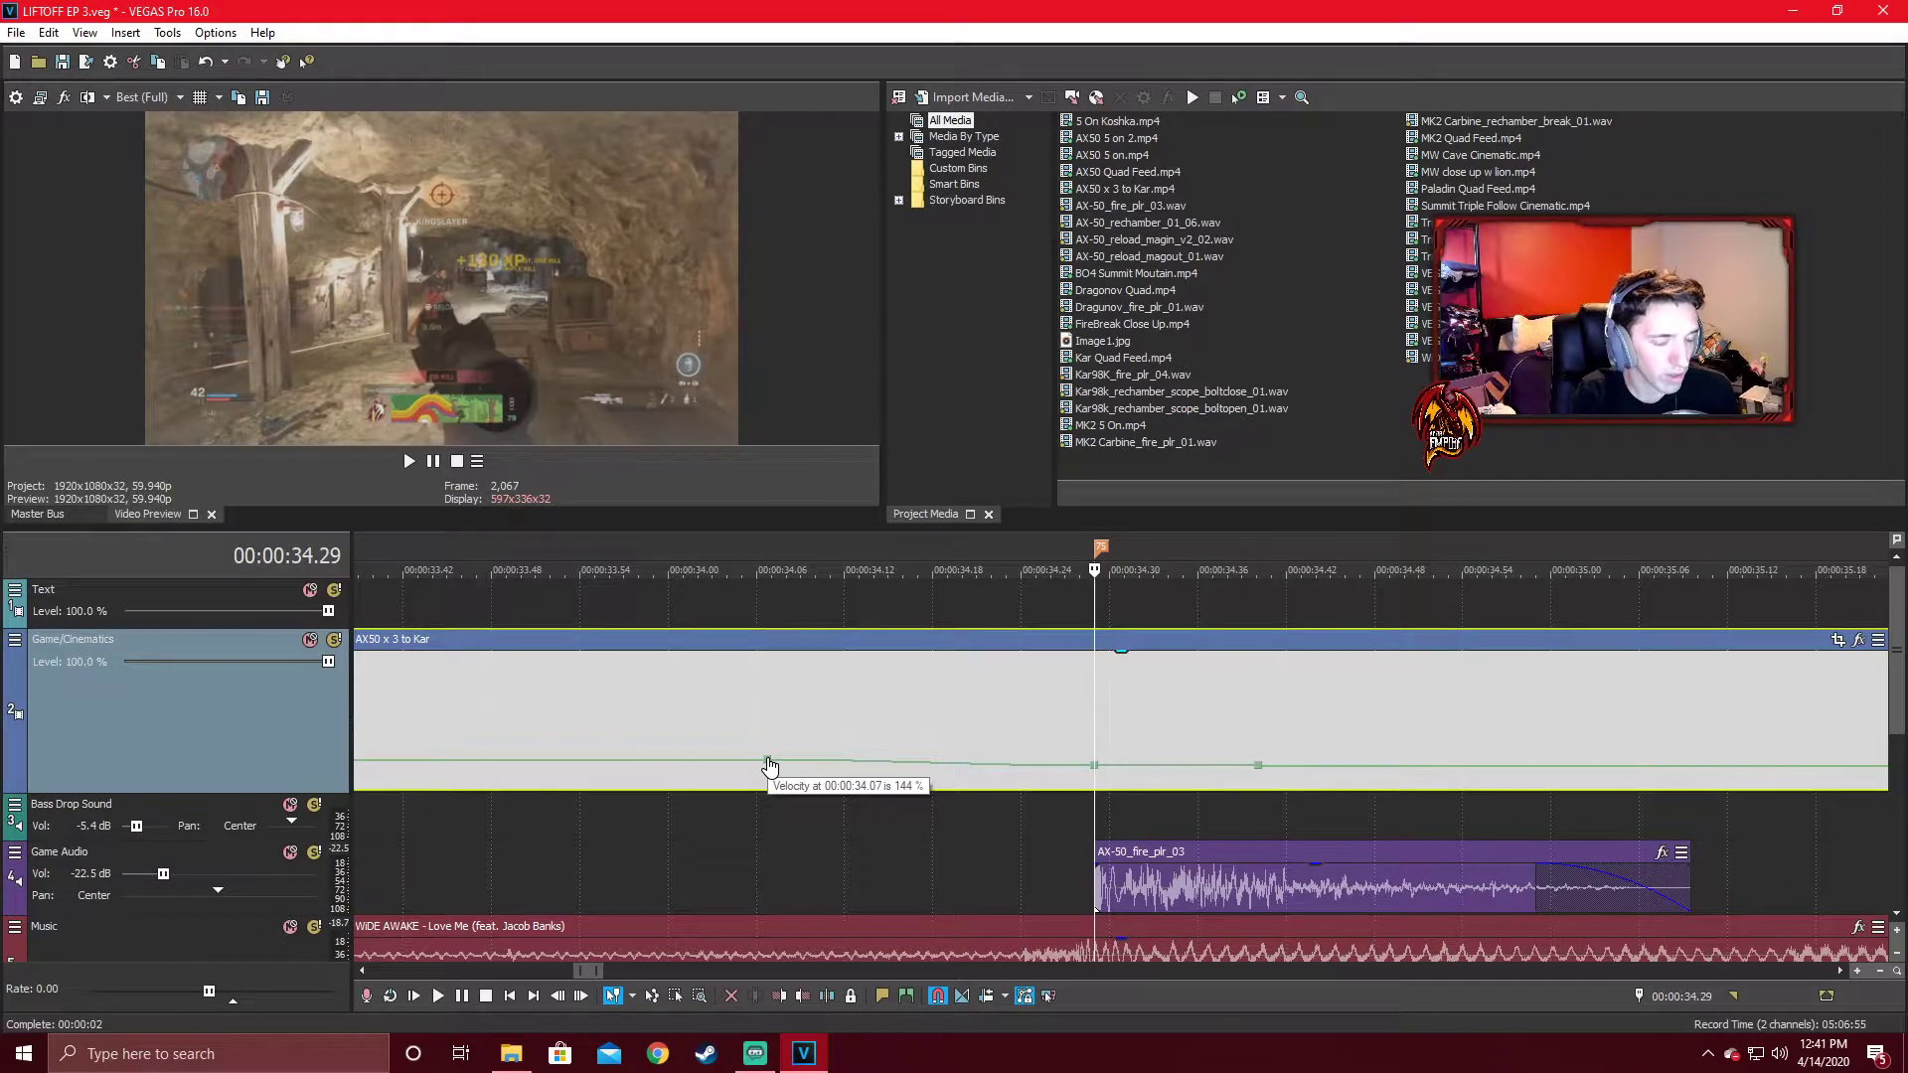
left_click_drag(779, 777, 769, 774)
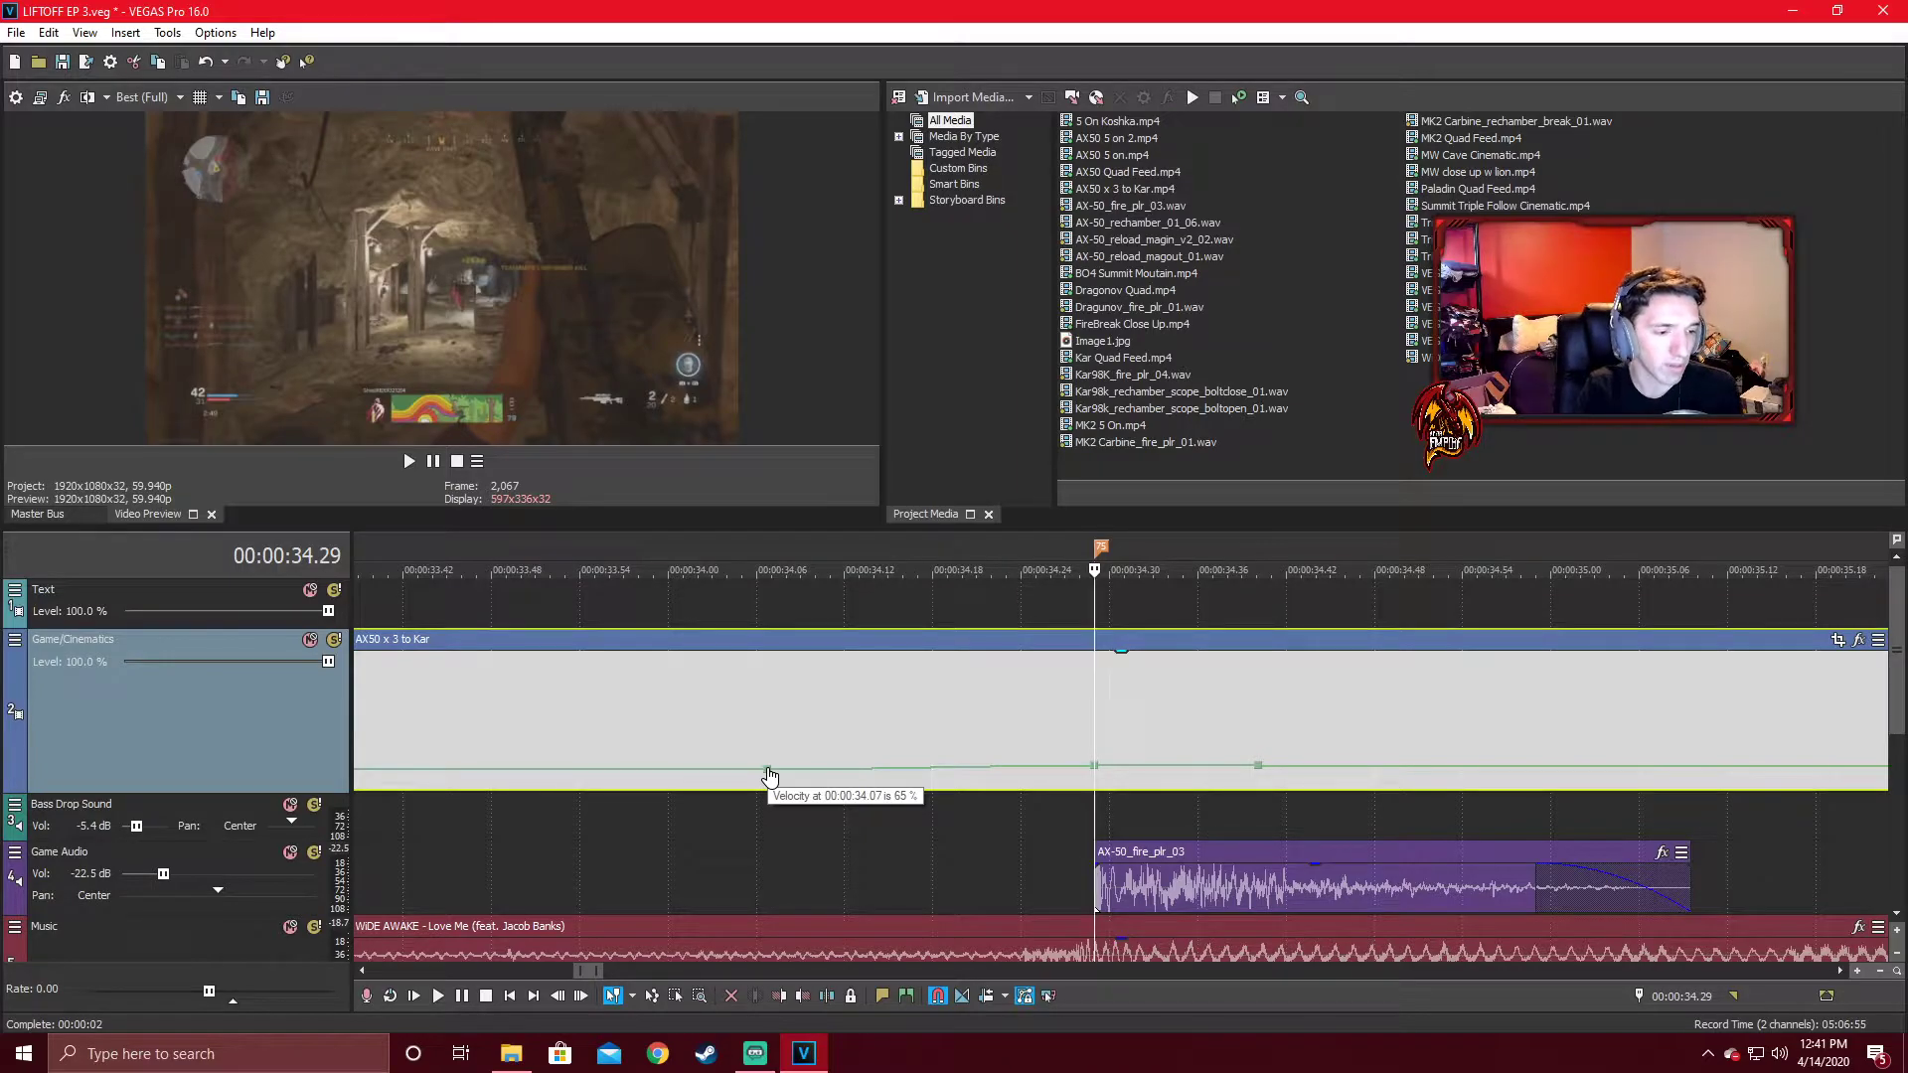
left_click_drag(768, 775, 775, 772)
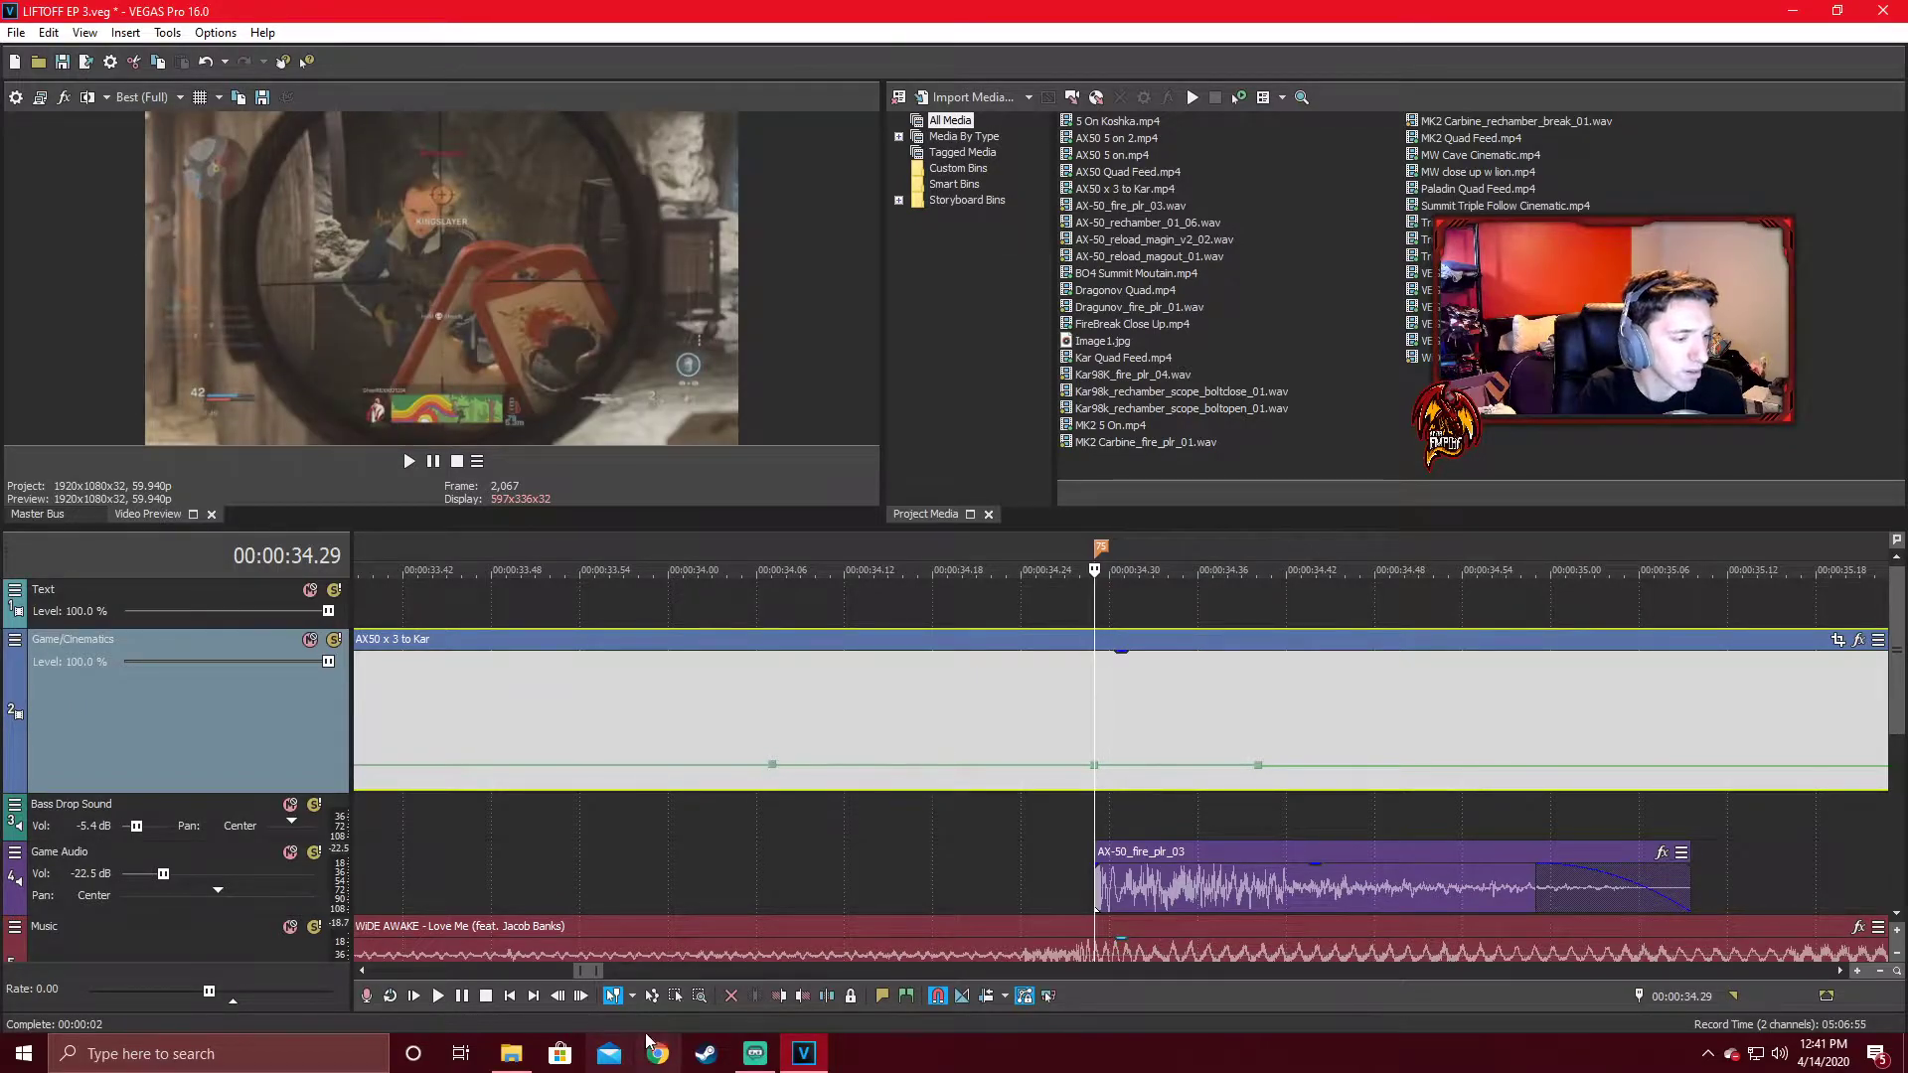
Examine the Triple Collat clip's velocity dip with the bass drop sound beneath it, and survey the surrounding gameplay clips on the timeline.
left_click_drag(589, 971, 713, 873)
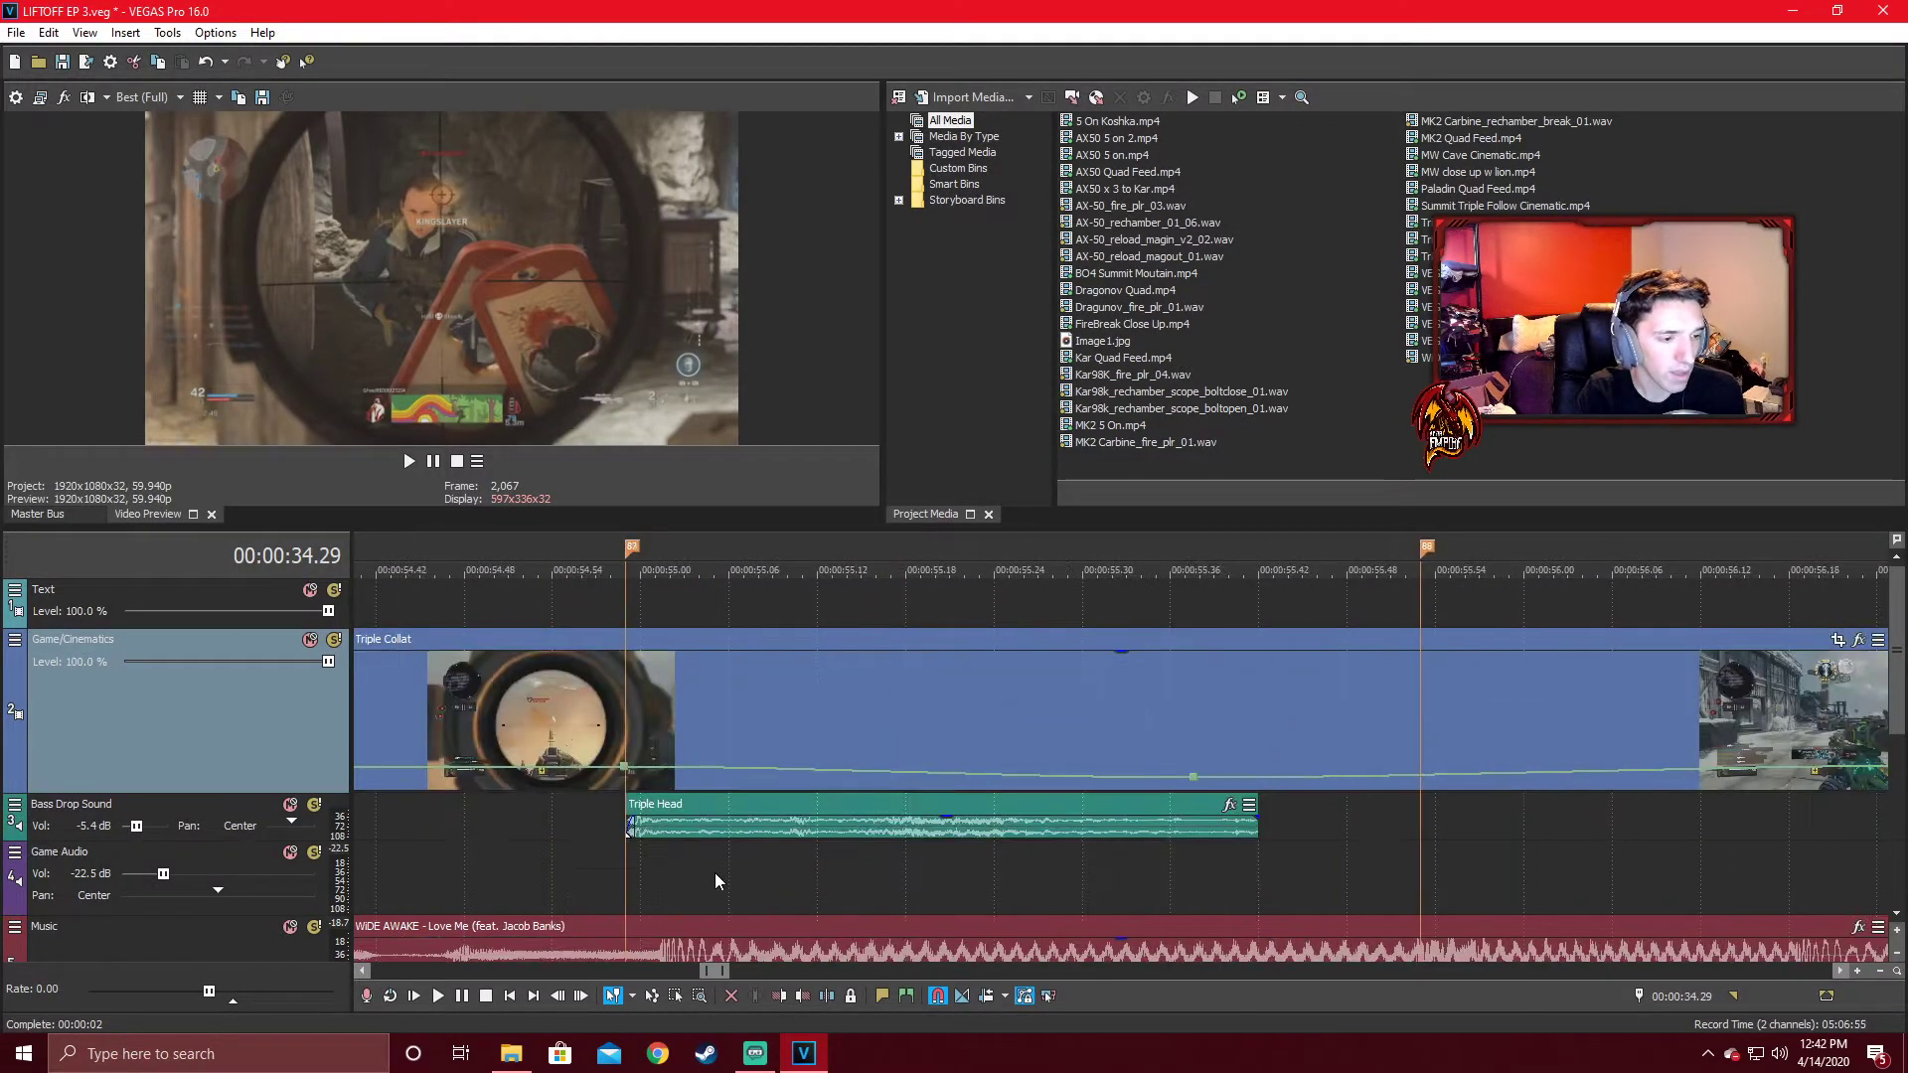
scroll(845, 827, "down", 15)
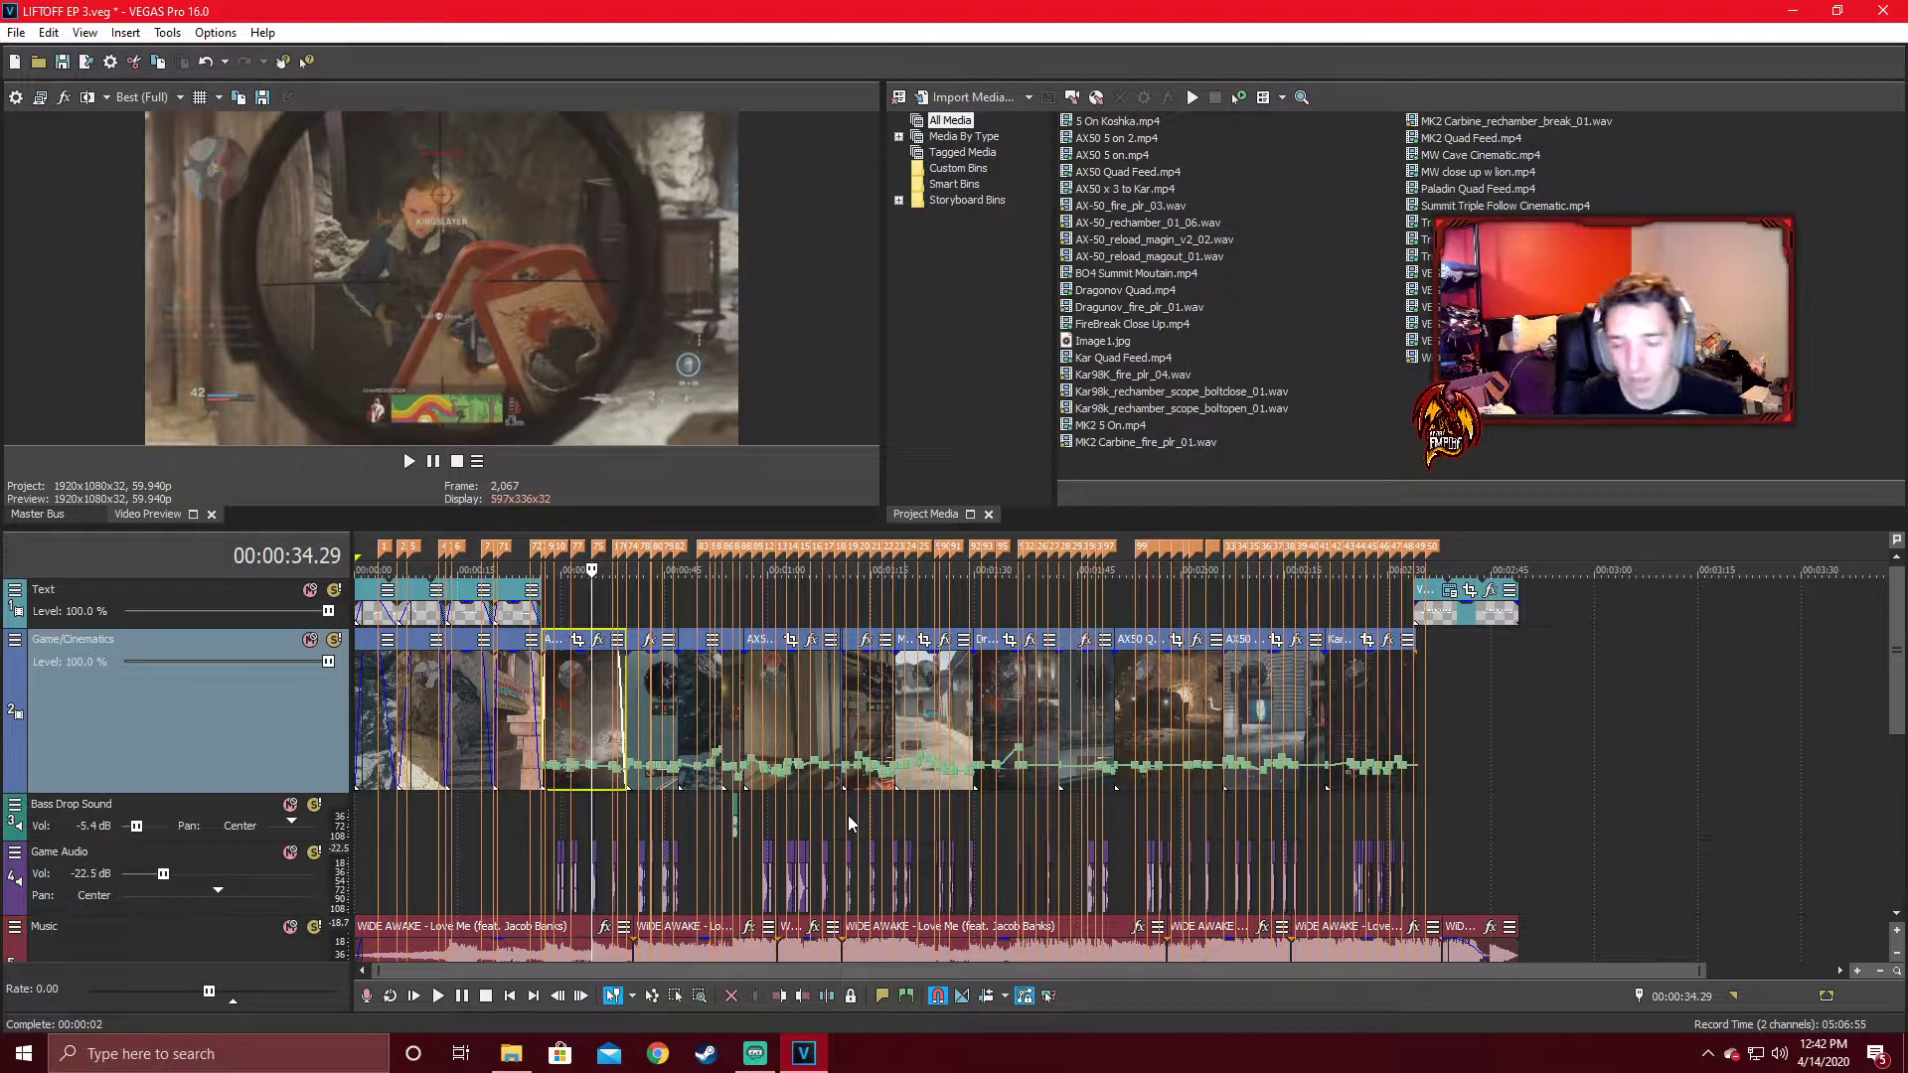
scroll(952, 869, "up", 5)
scroll(952, 870, "down", 2)
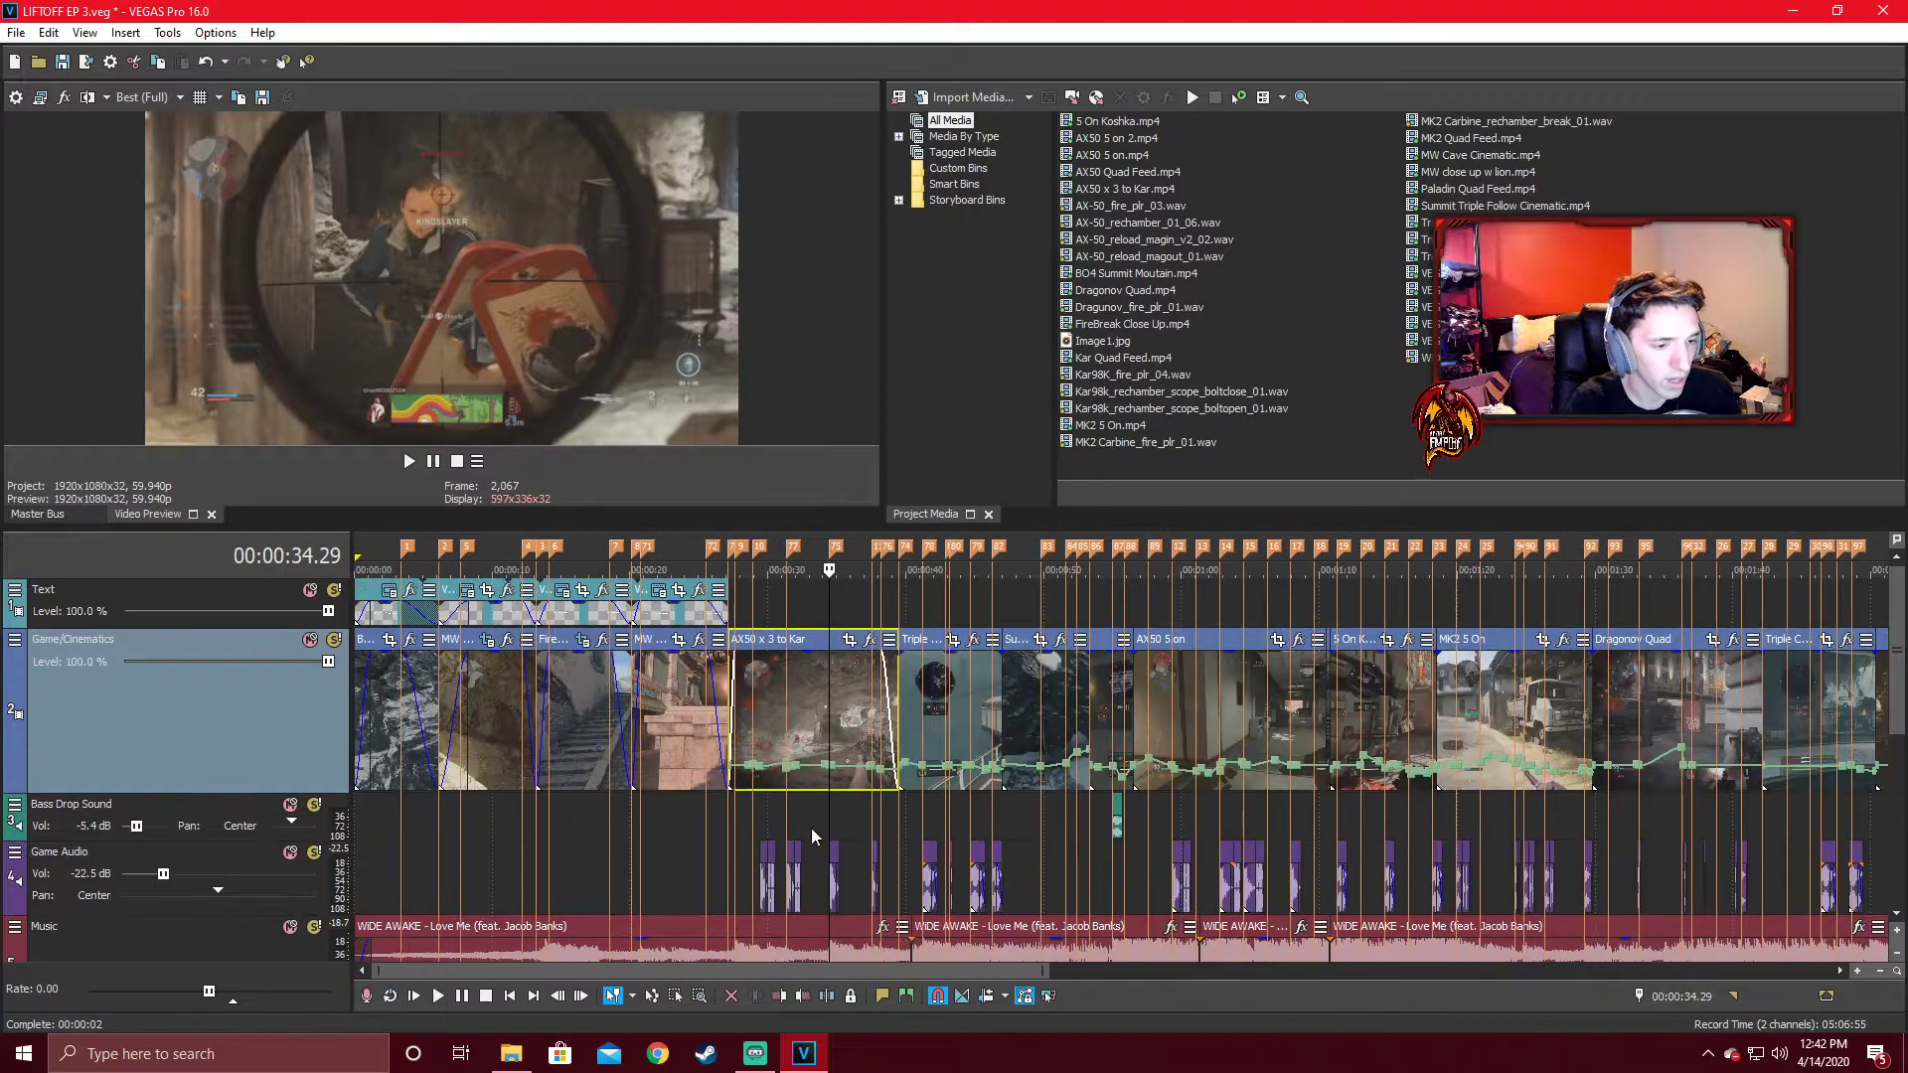
Play the AX50 5 on clip from 00:01:01.06, step back frame by frame to 00:01:01.22, and examine its velocity points and markers.
left_click(1201, 706)
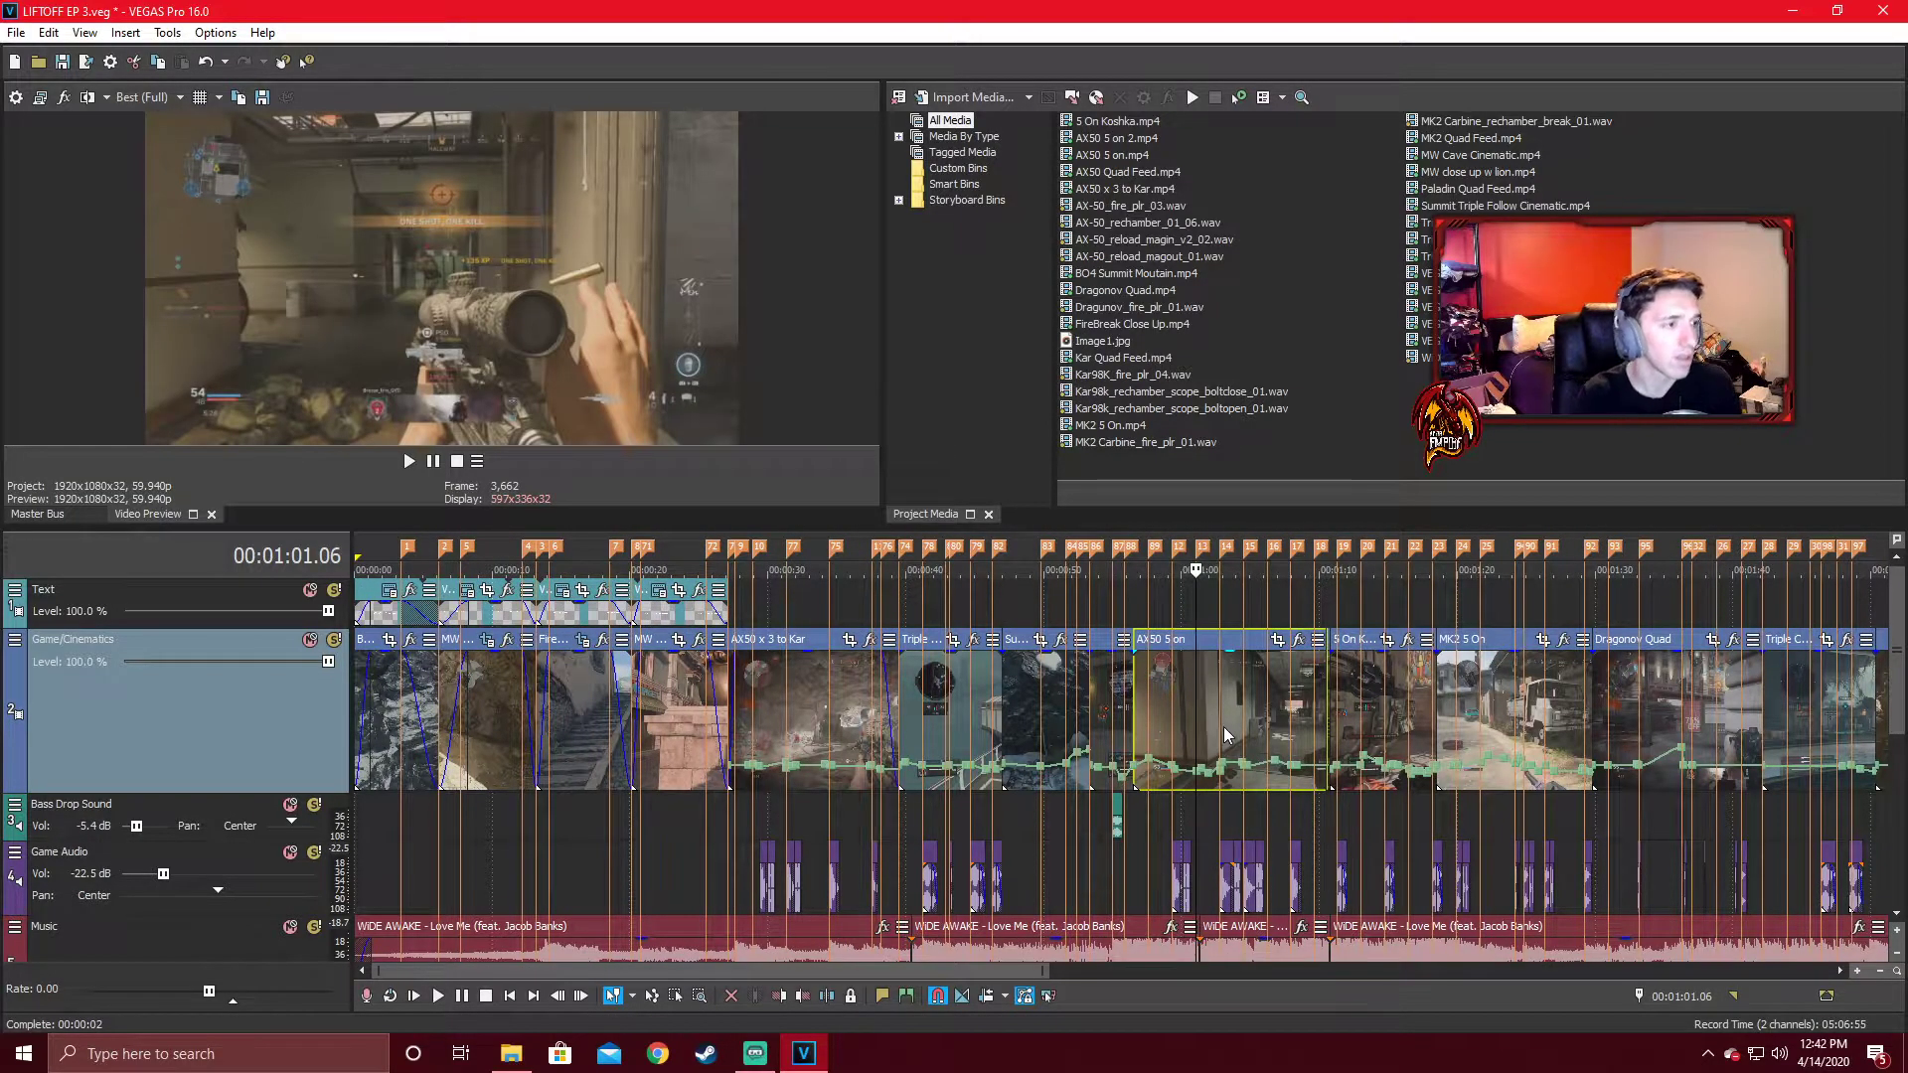
scroll(1225, 725, "up", 3)
key("space")
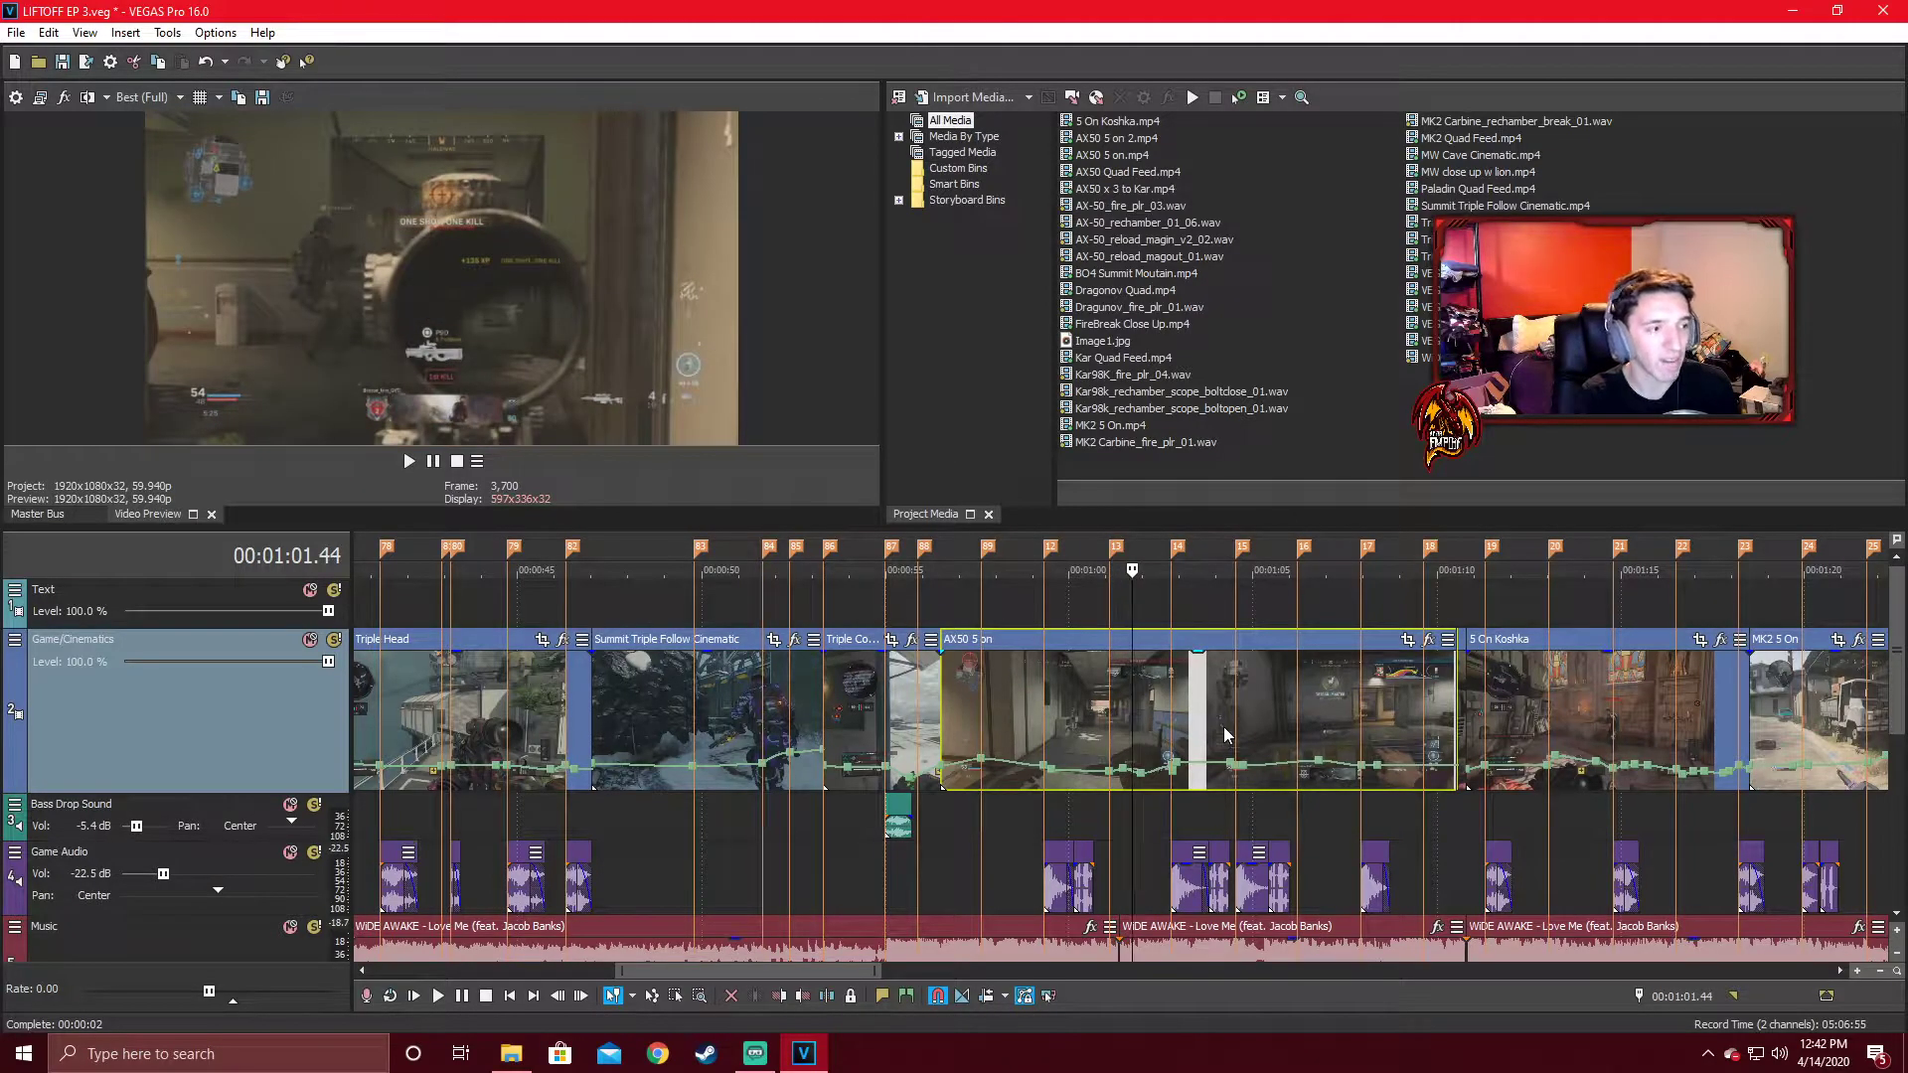
key("Left")
key("Left")
key("Left")
key("Left")
key("Left")
key("Left")
key("Left")
key("Left")
key("Left")
key("Left")
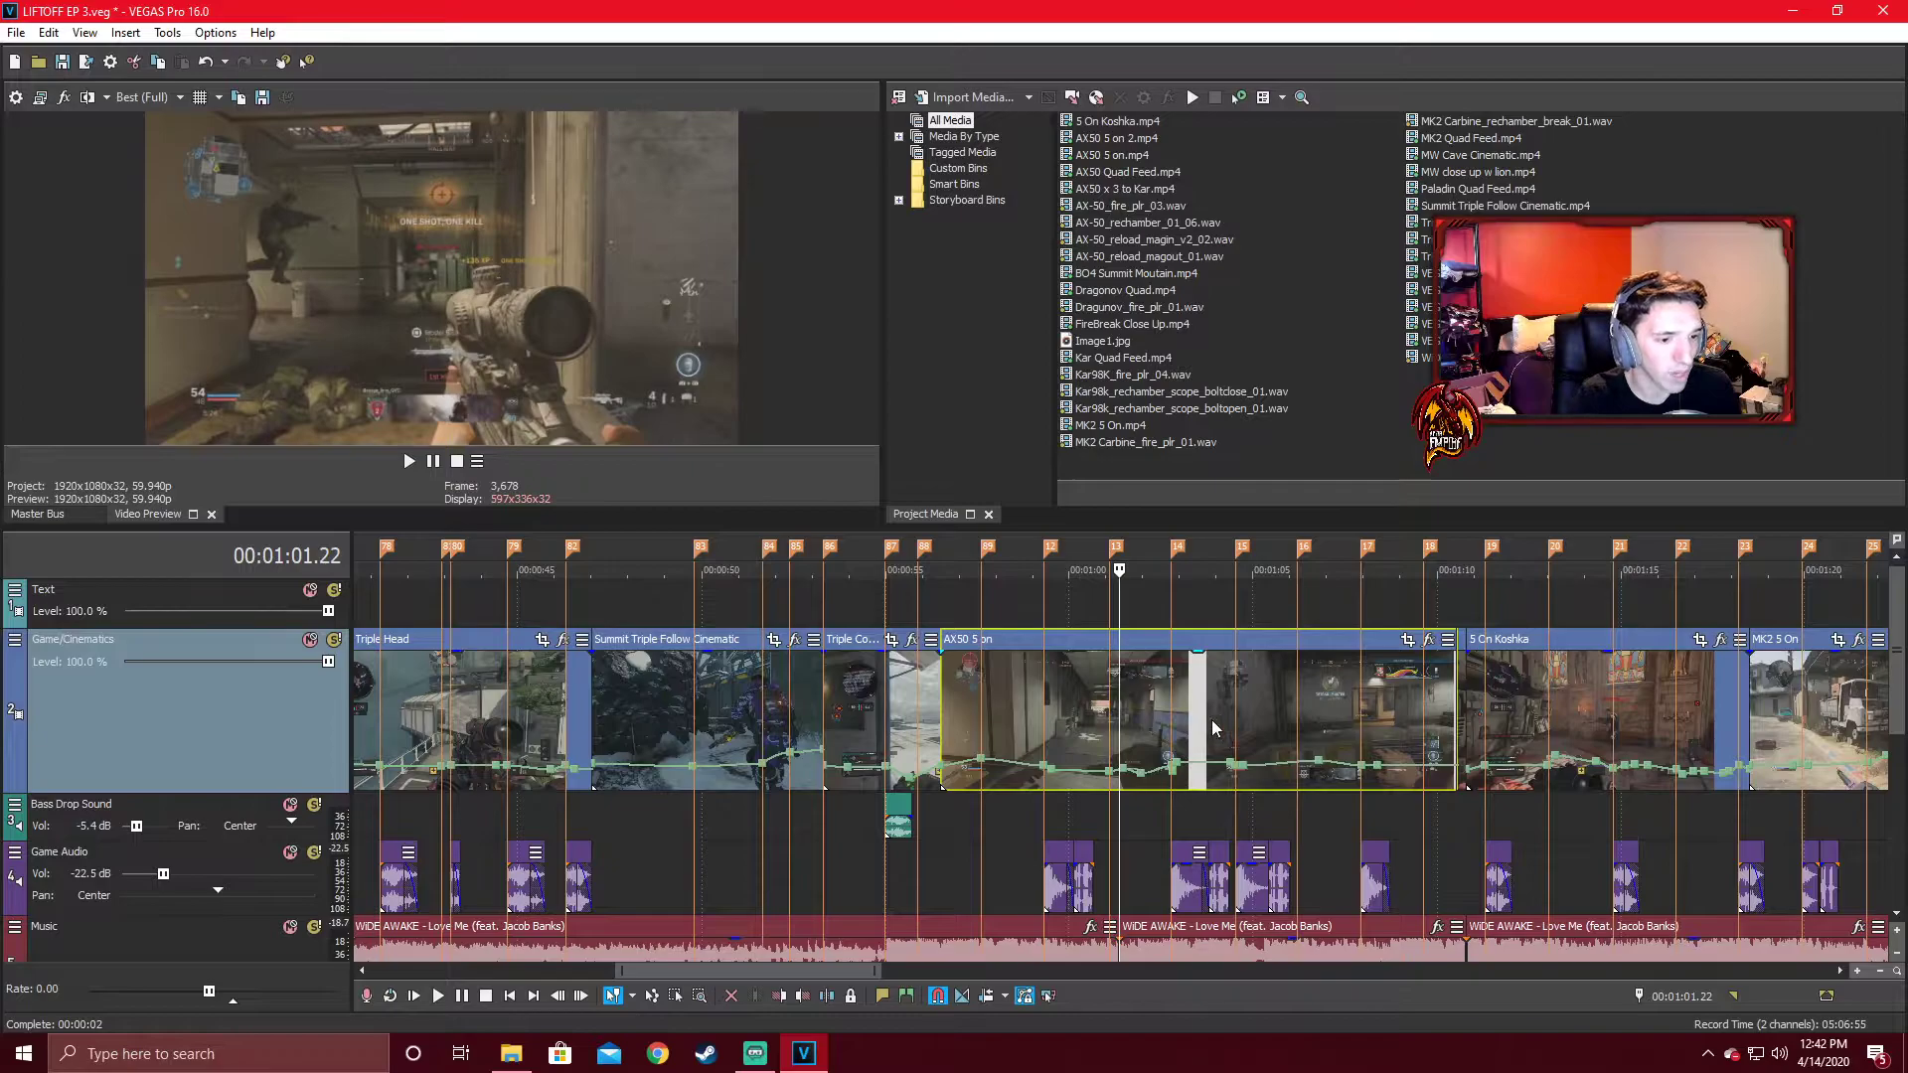
scroll(1112, 830, "up", 4)
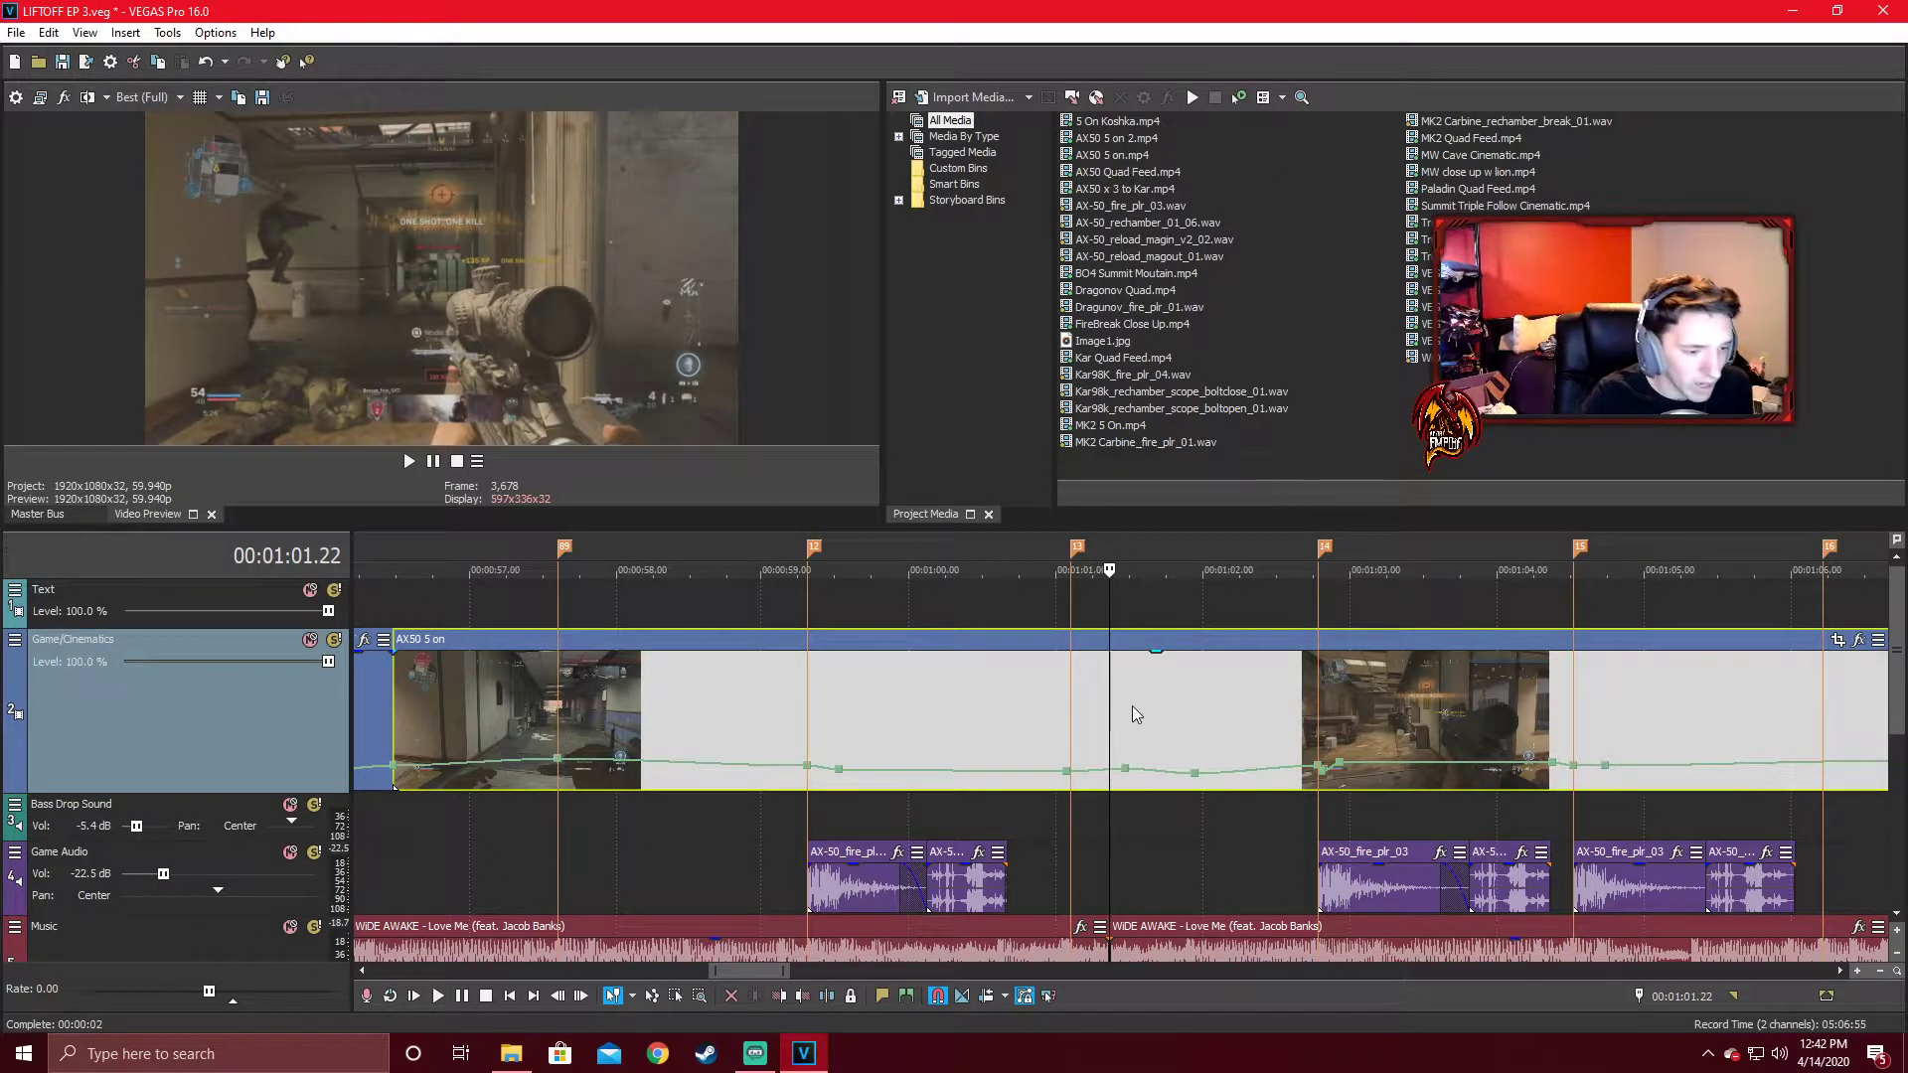
scroll(1131, 706, "down", 5)
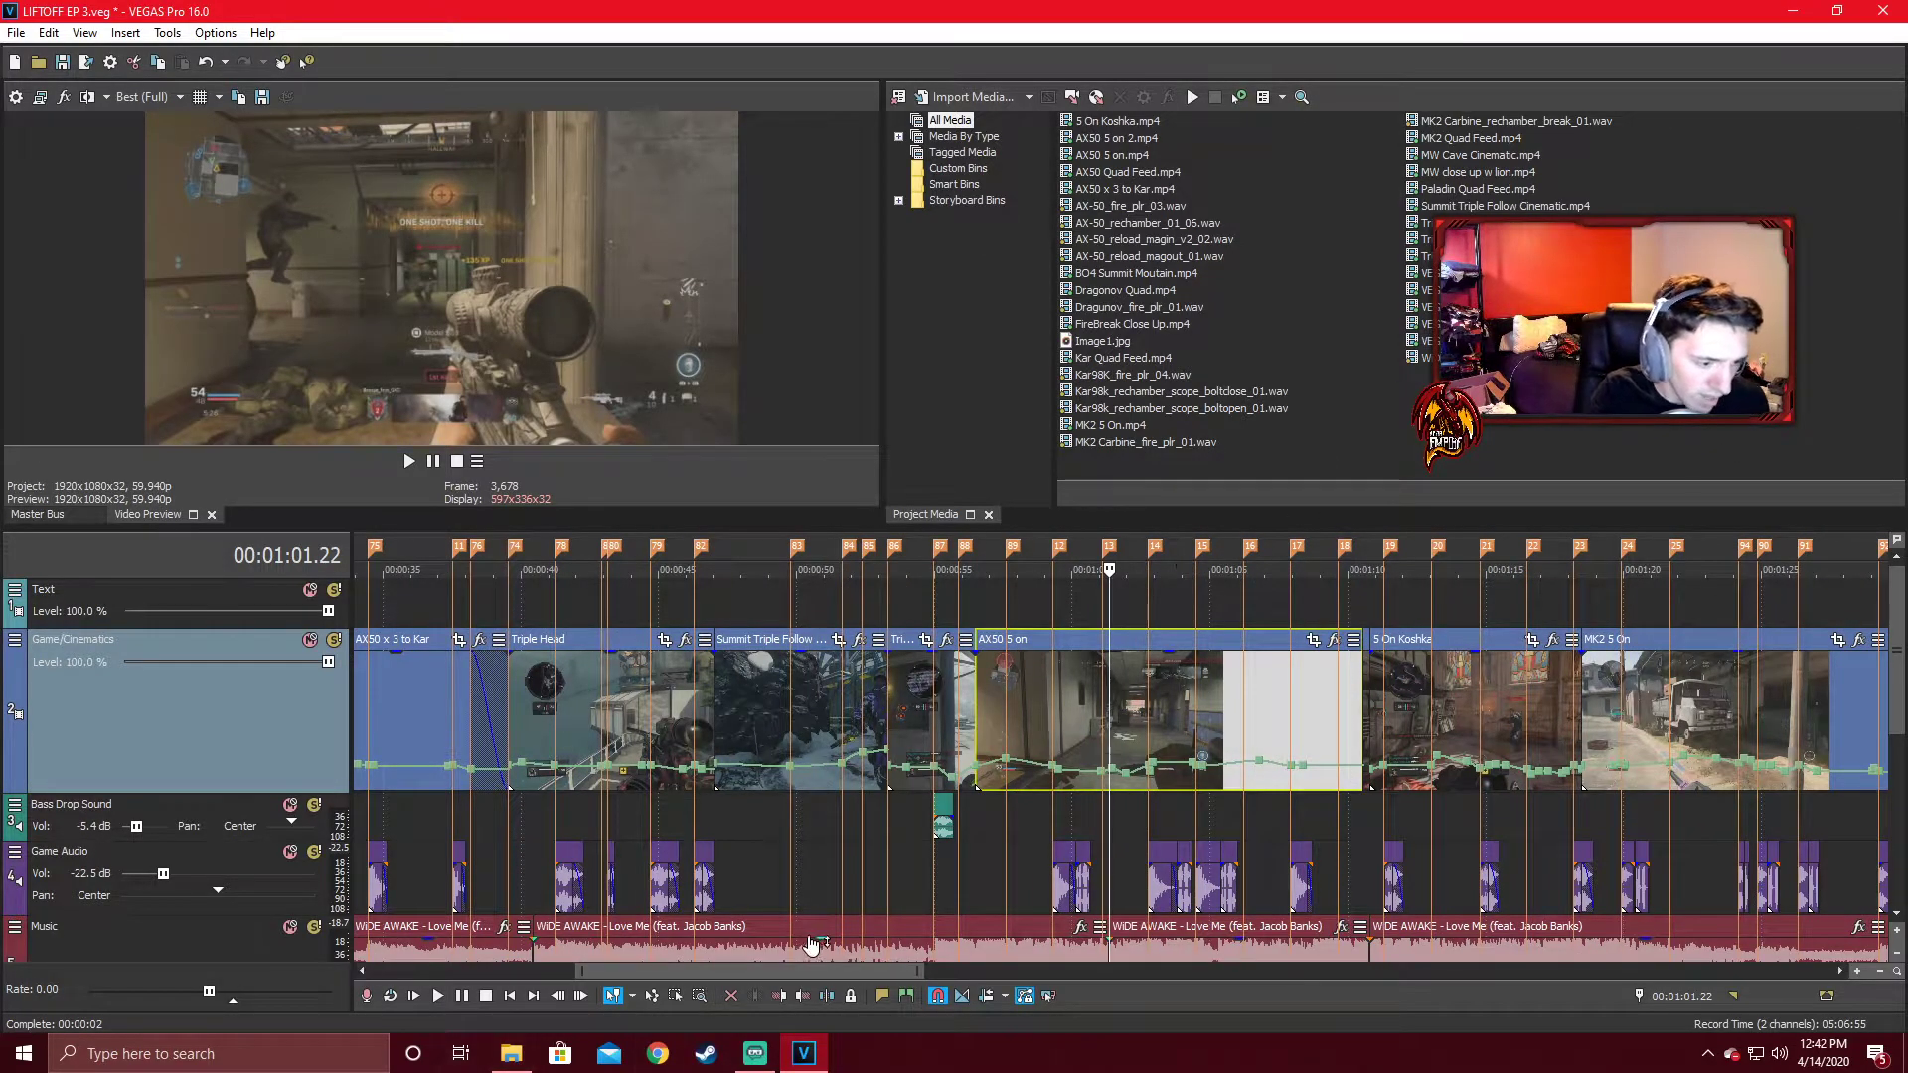
Review the AX50 5 on clip around the gunshot marker at 00:00:59.19 frame by frame and in playback against the AX-50 fire sound.
left_click_drag(819, 967, 952, 974)
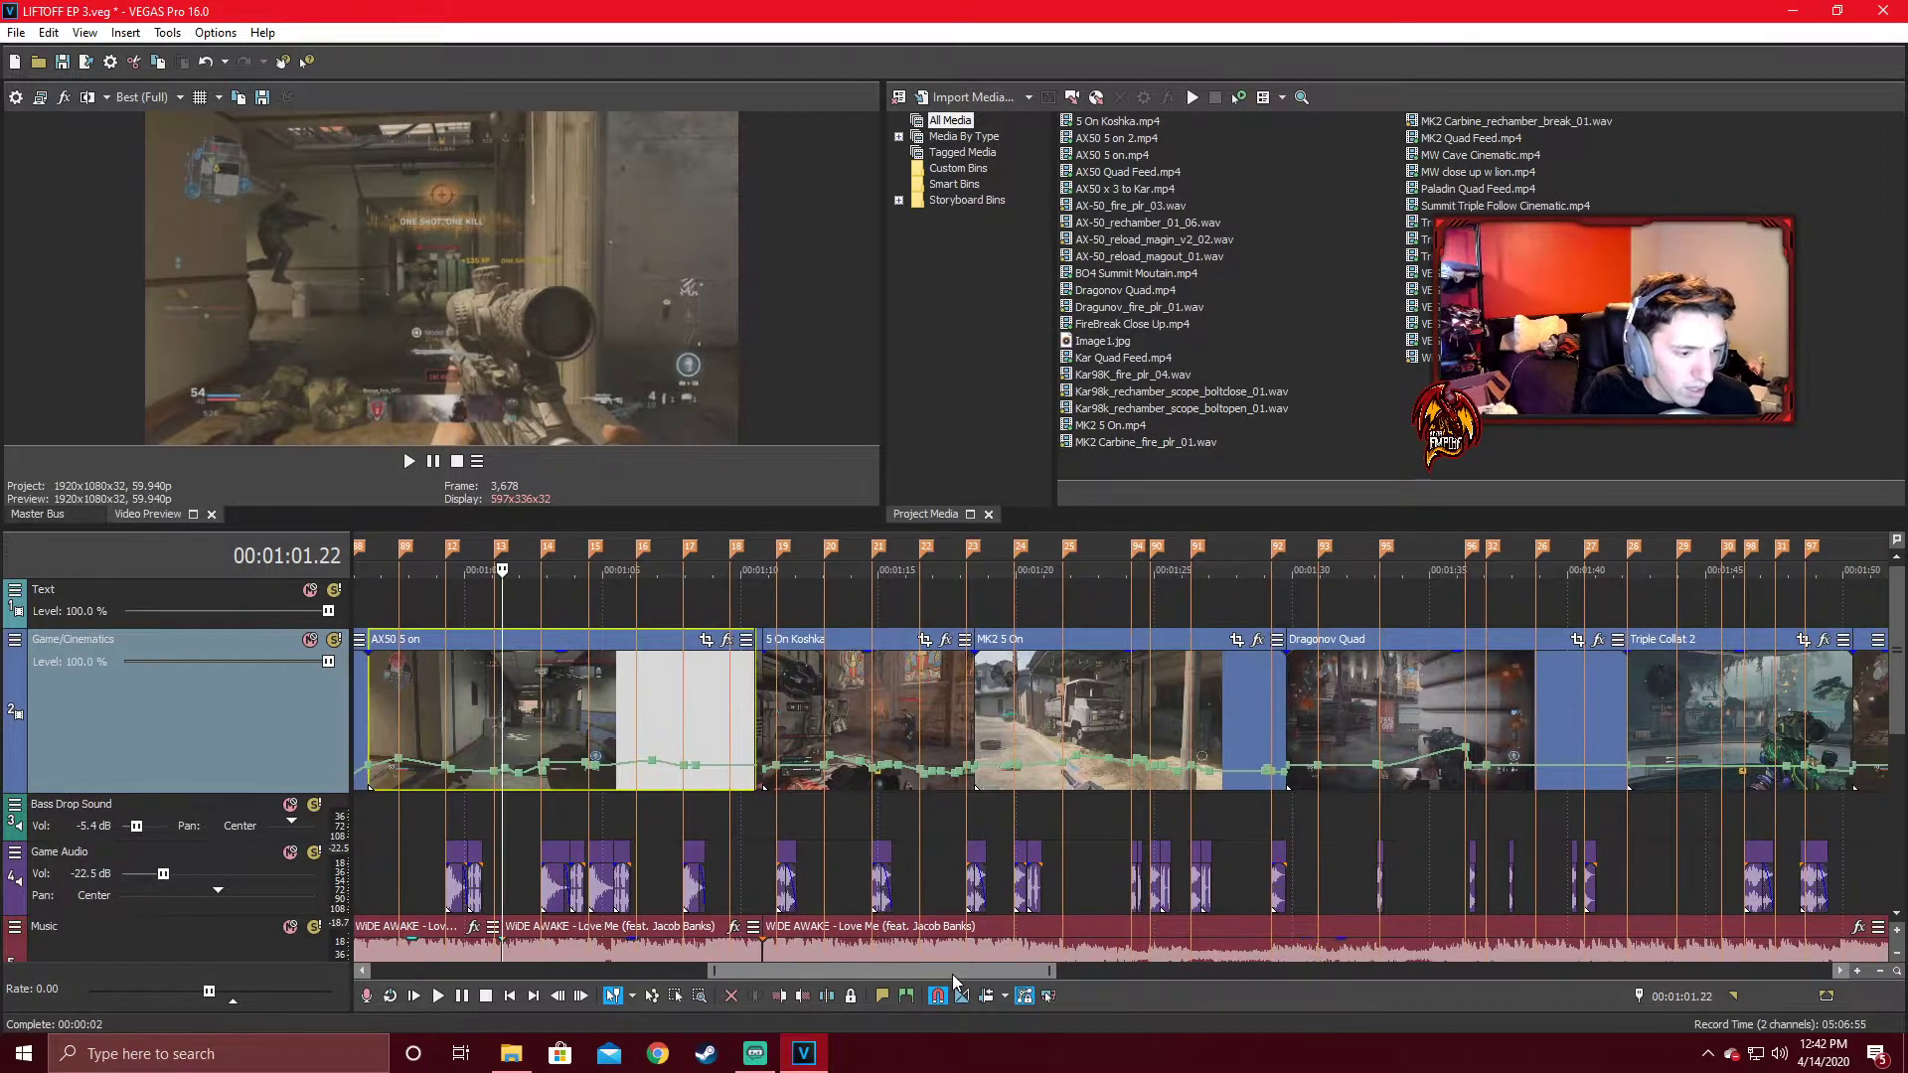
scroll(1043, 753, "up", 5)
scroll(1184, 718, "down", 2)
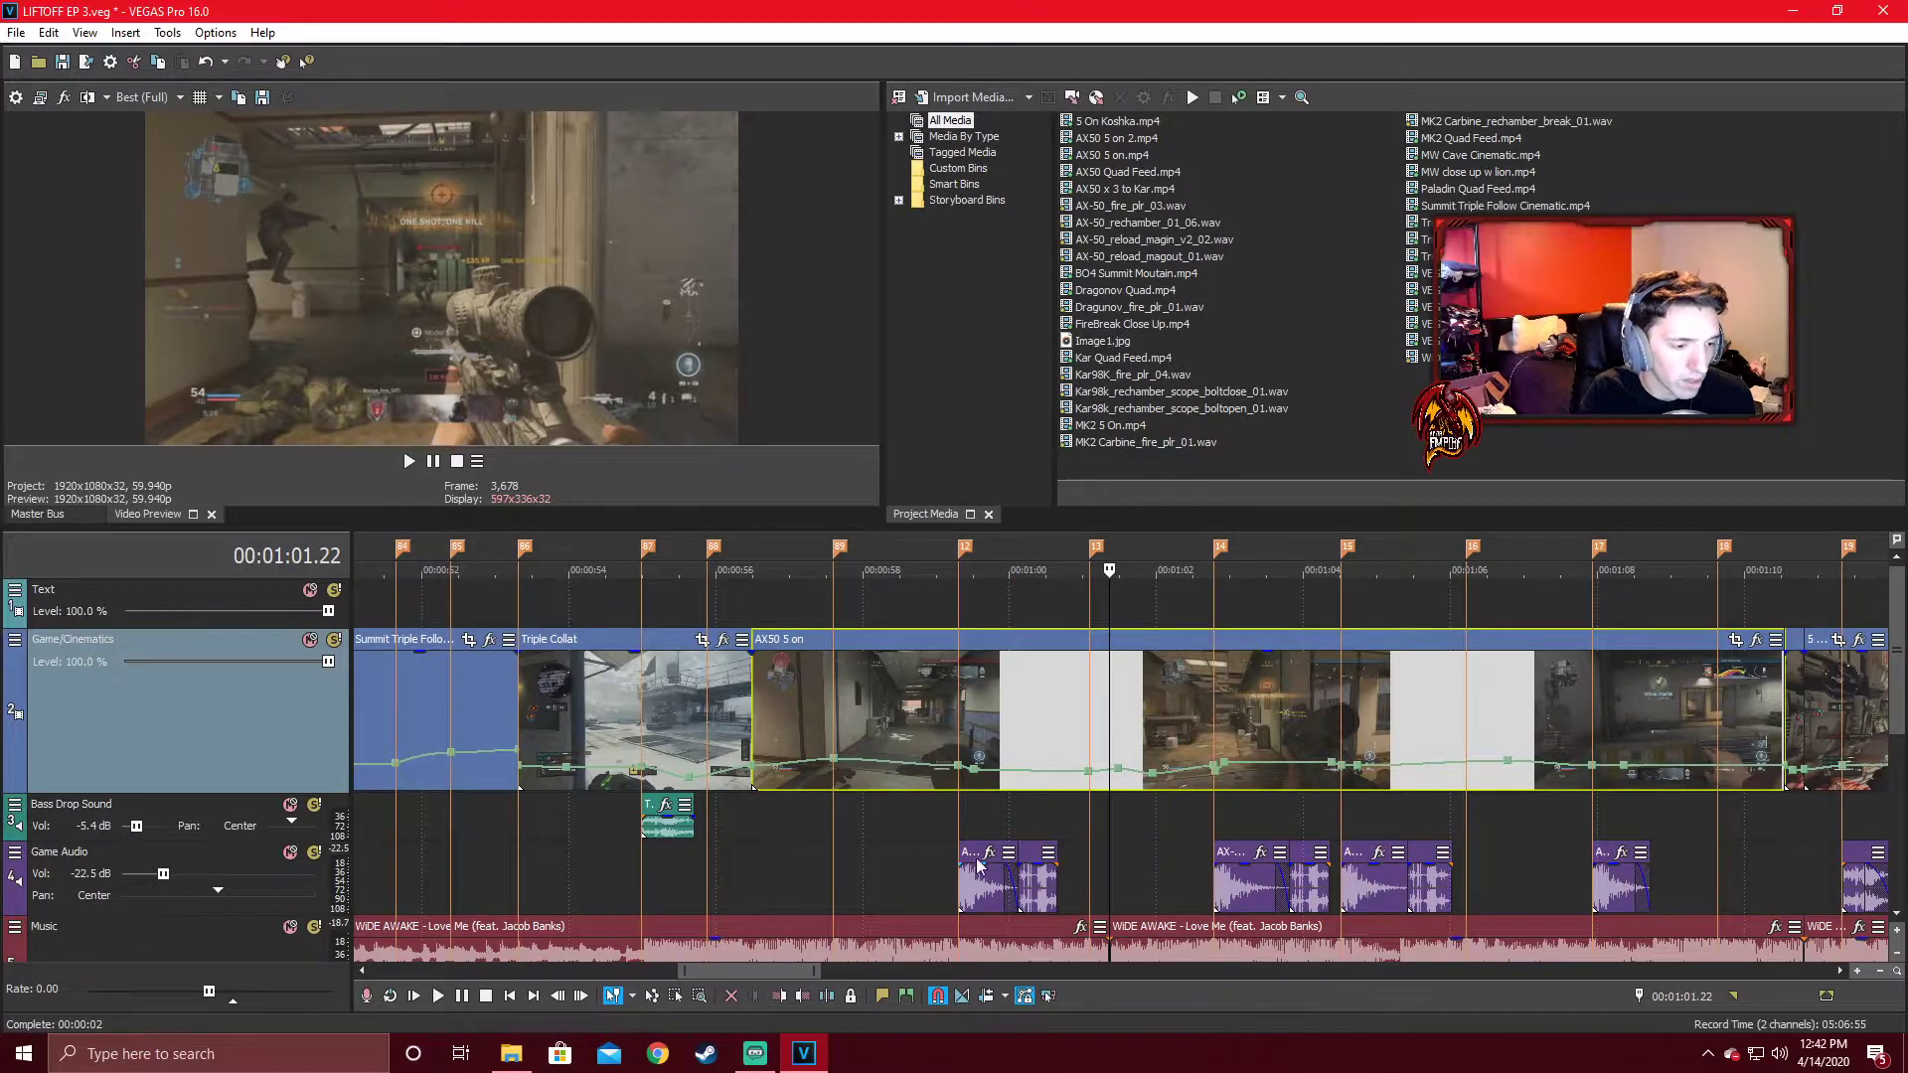
left_click(957, 815)
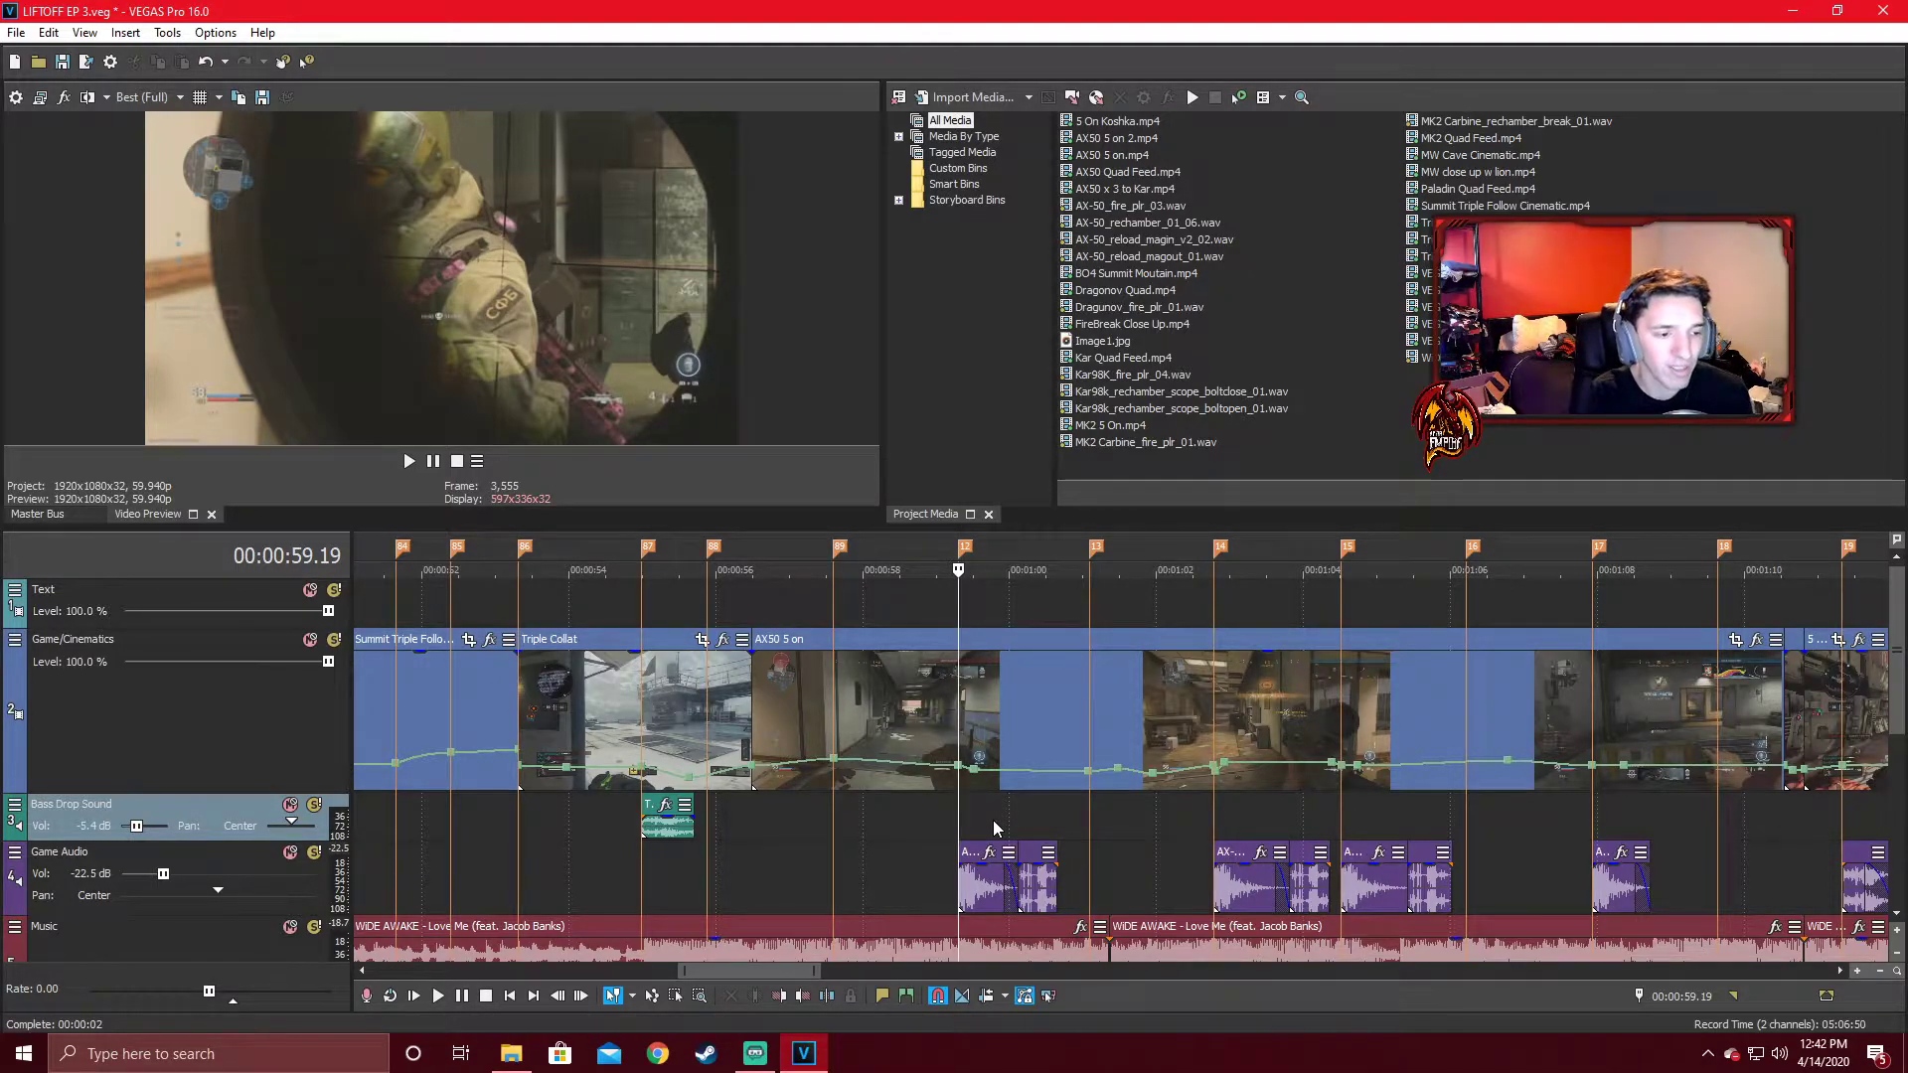
key("Right")
key("Right")
key("Right")
key("Left")
key("Left")
key("Right")
key("Right")
key("Left")
key("Left")
key("space")
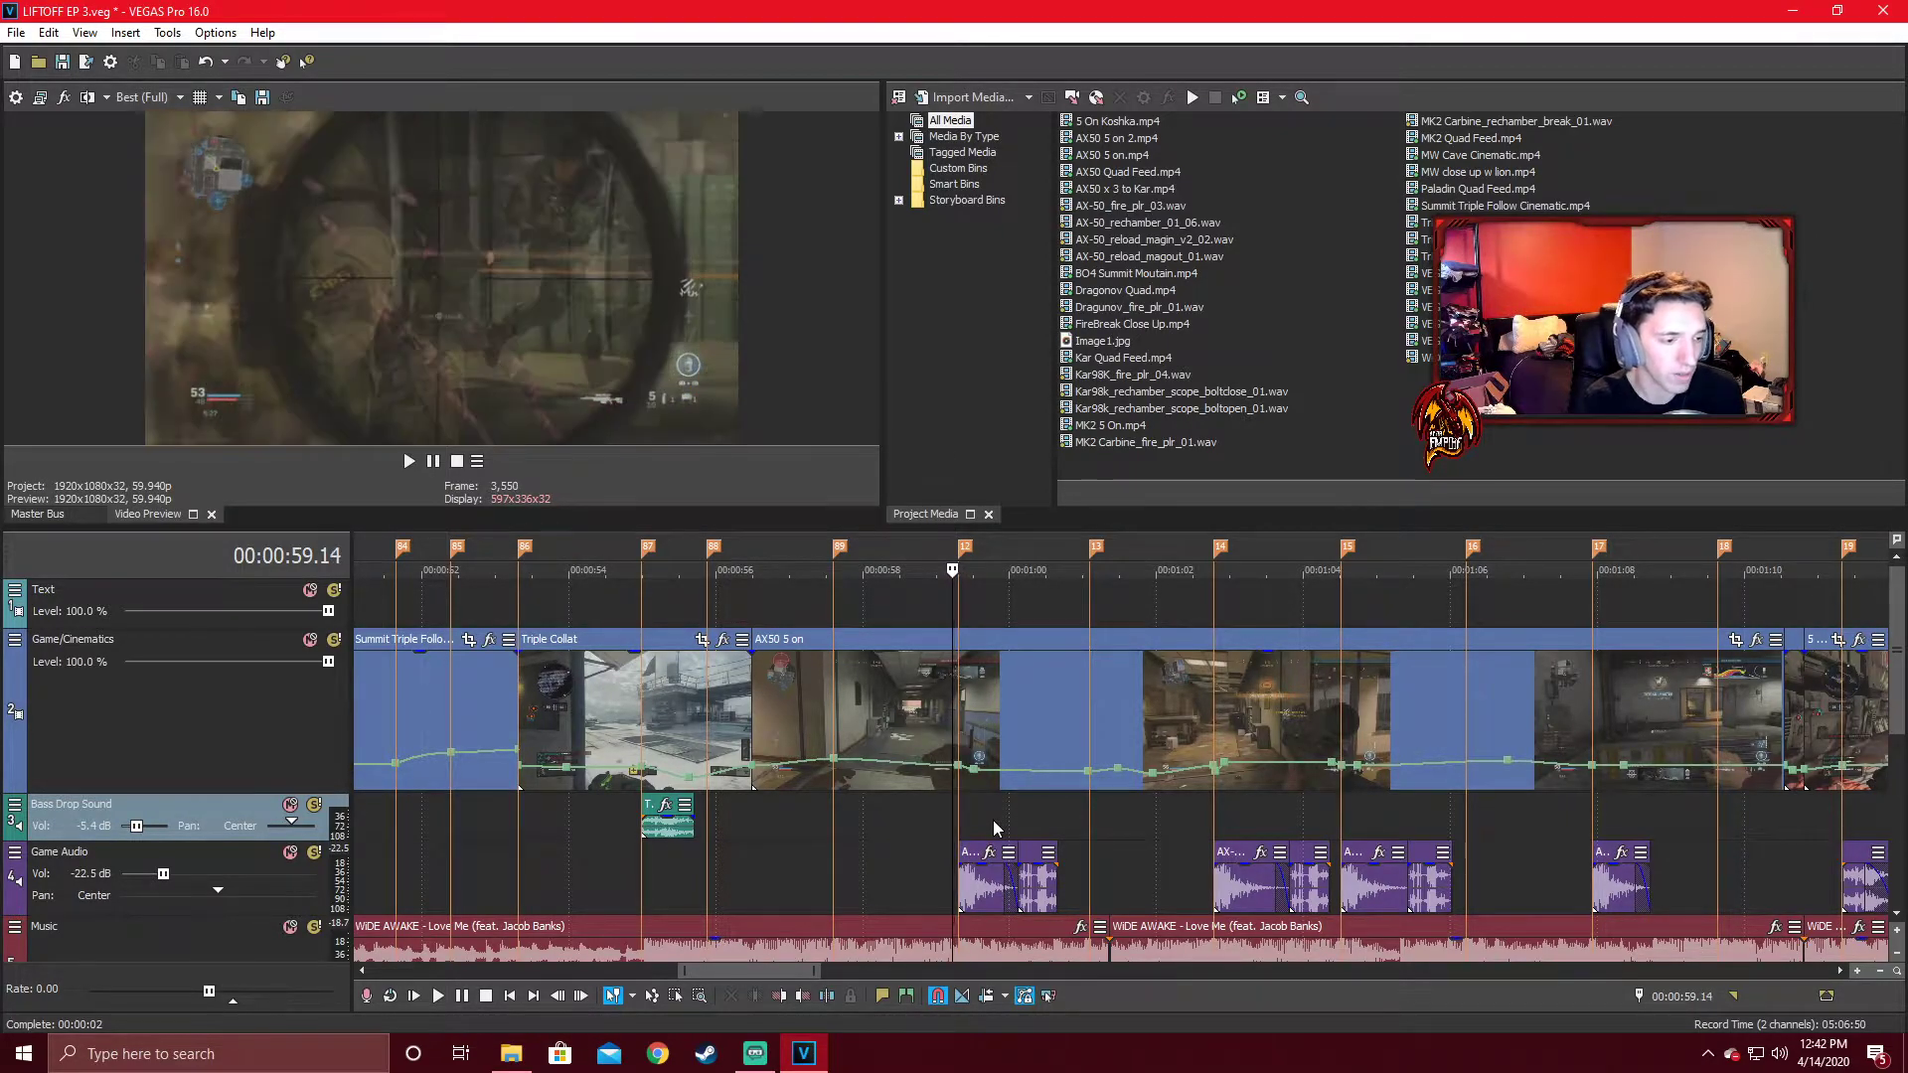
key("space")
key("space")
key("space")
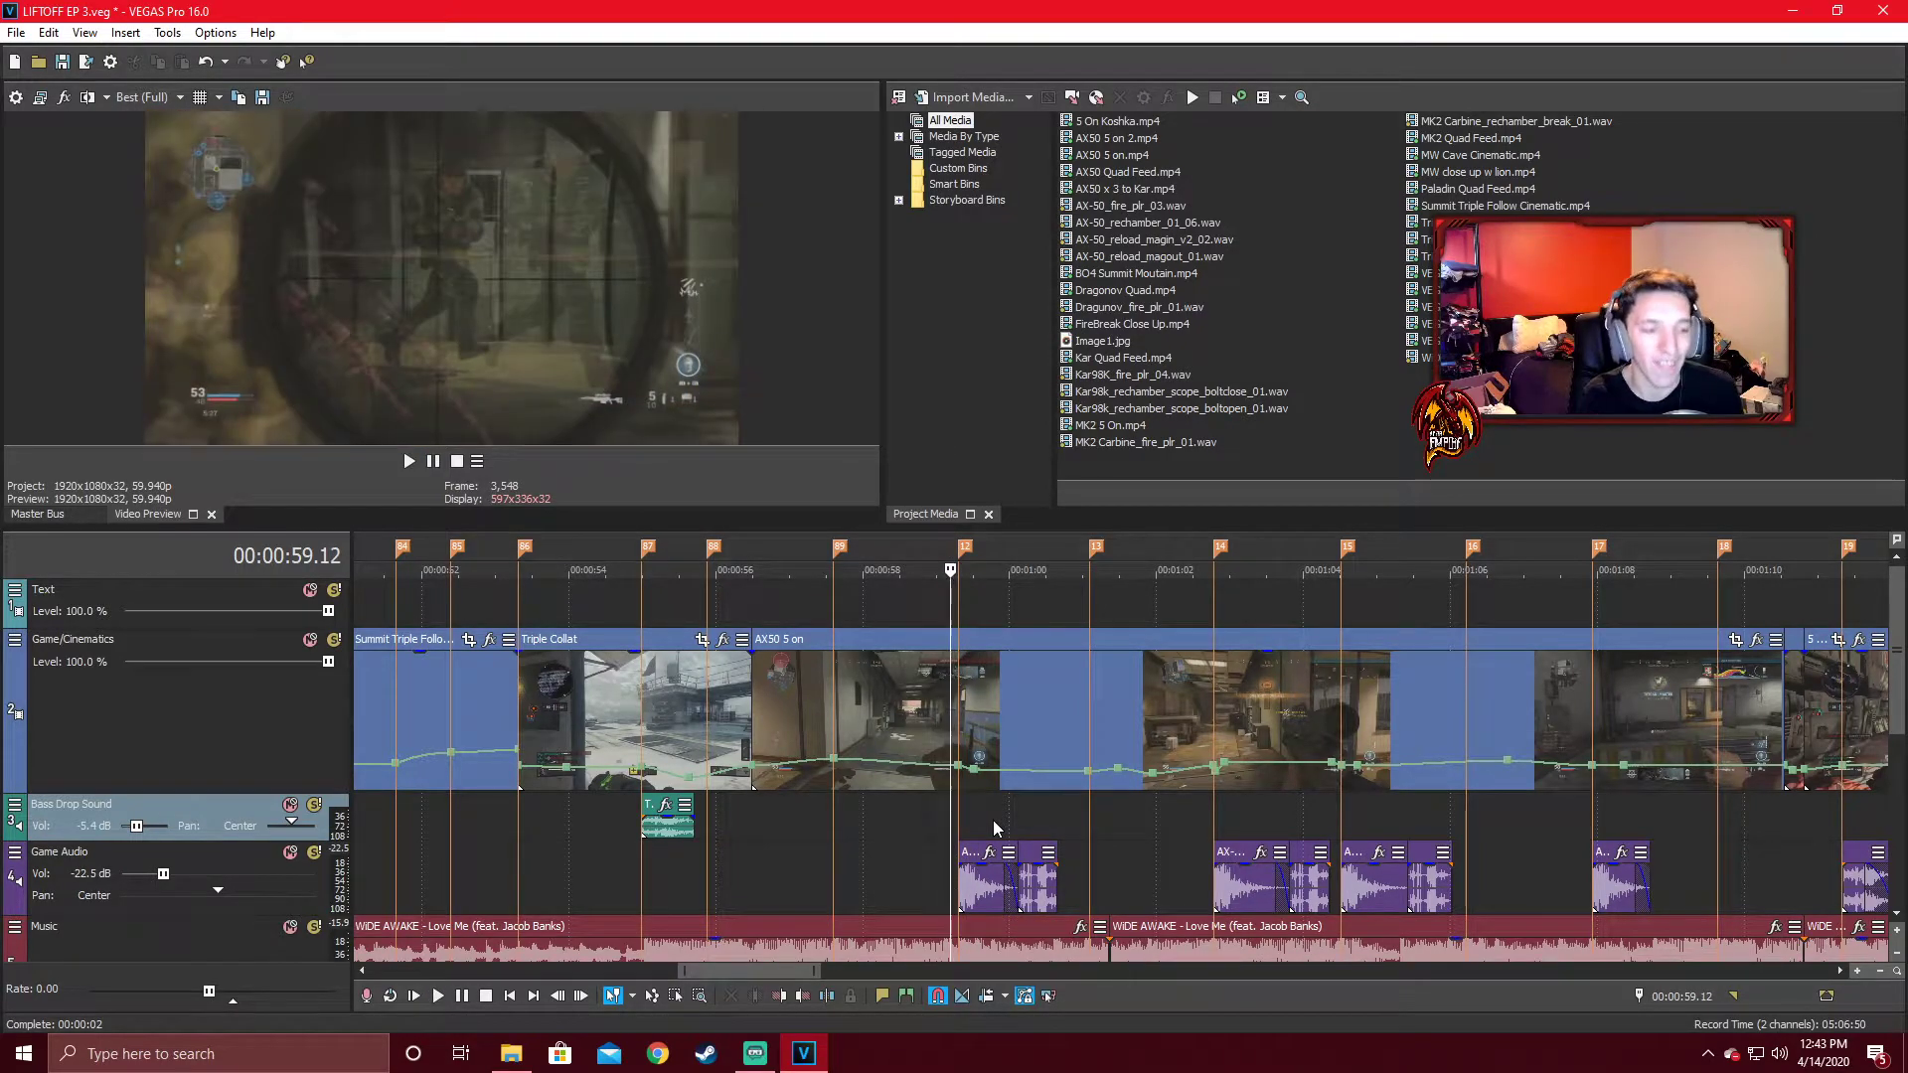
Examine the bass drop marker at 00:00:54.59 in the Triple Collat clip, with the drop sound and velocity point aligned to it.
left_click(640, 890)
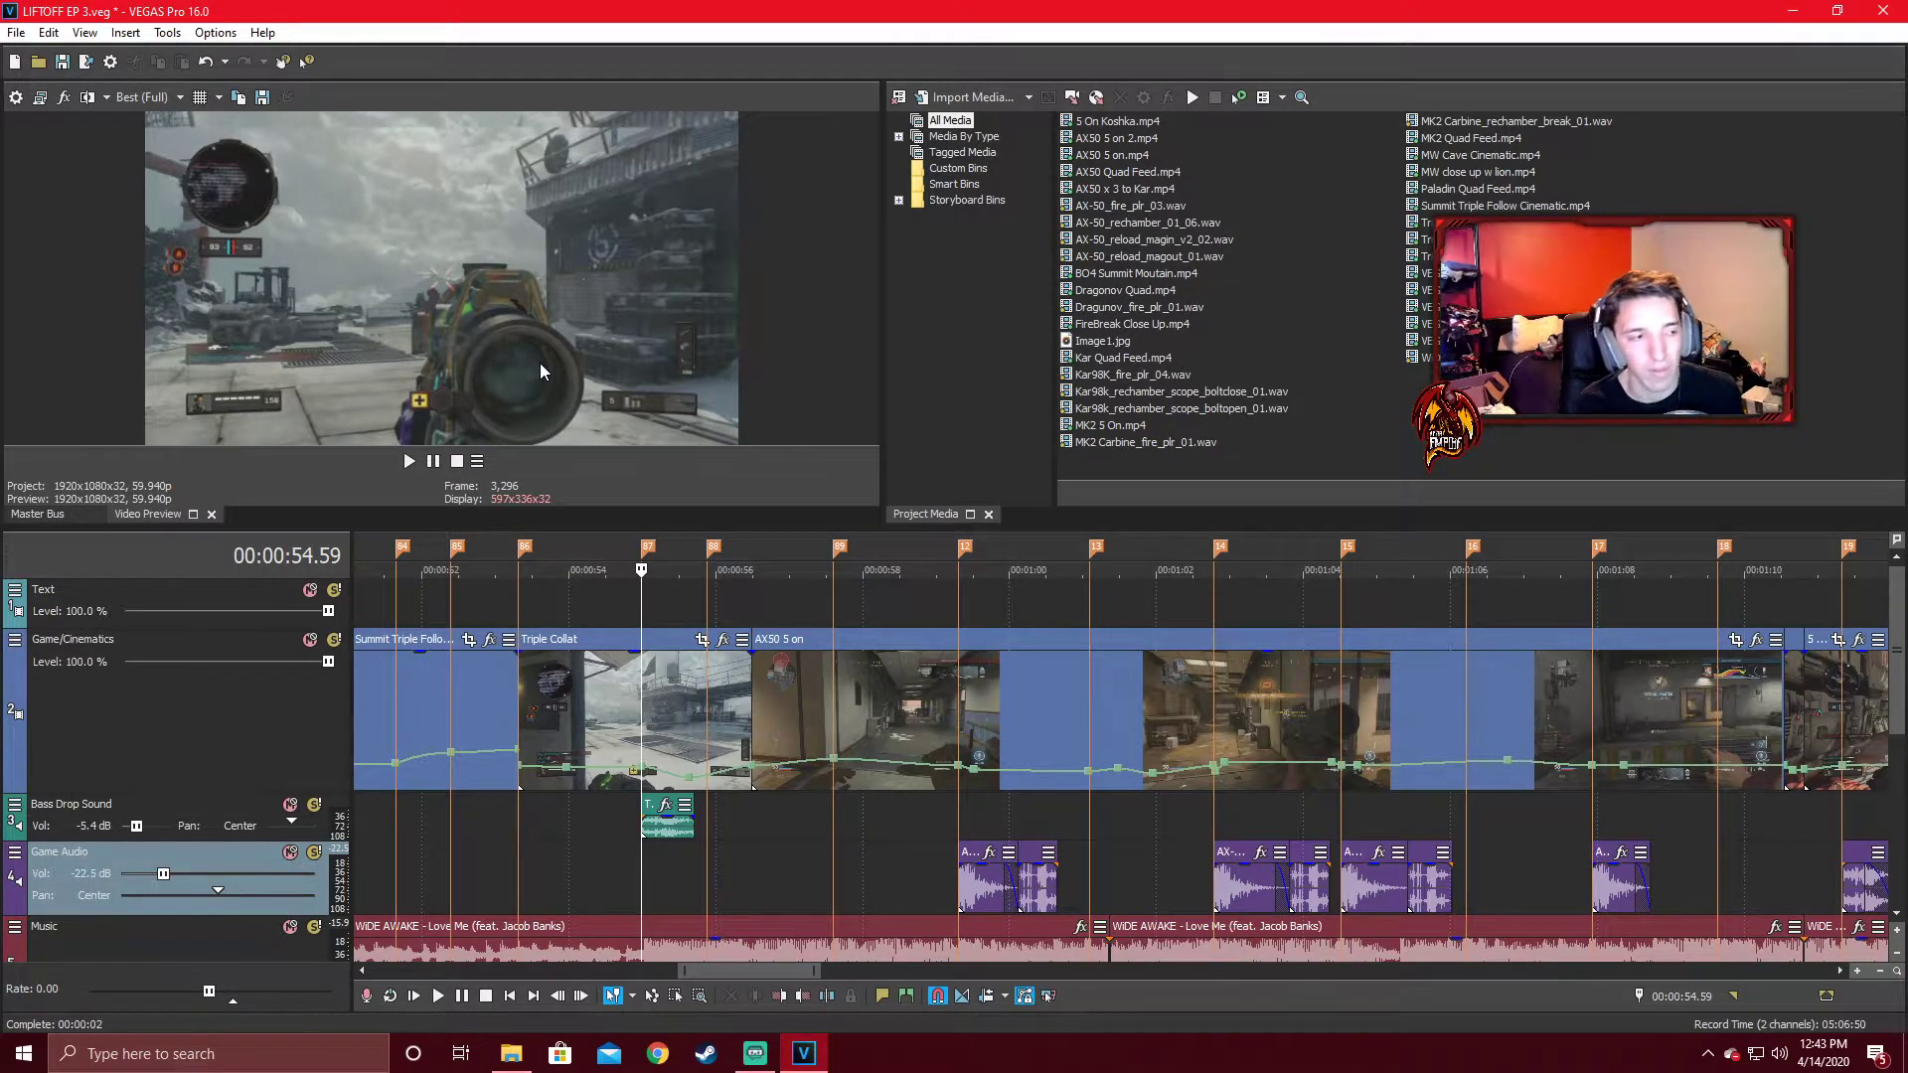
key("Up")
key("Up")
key("Up")
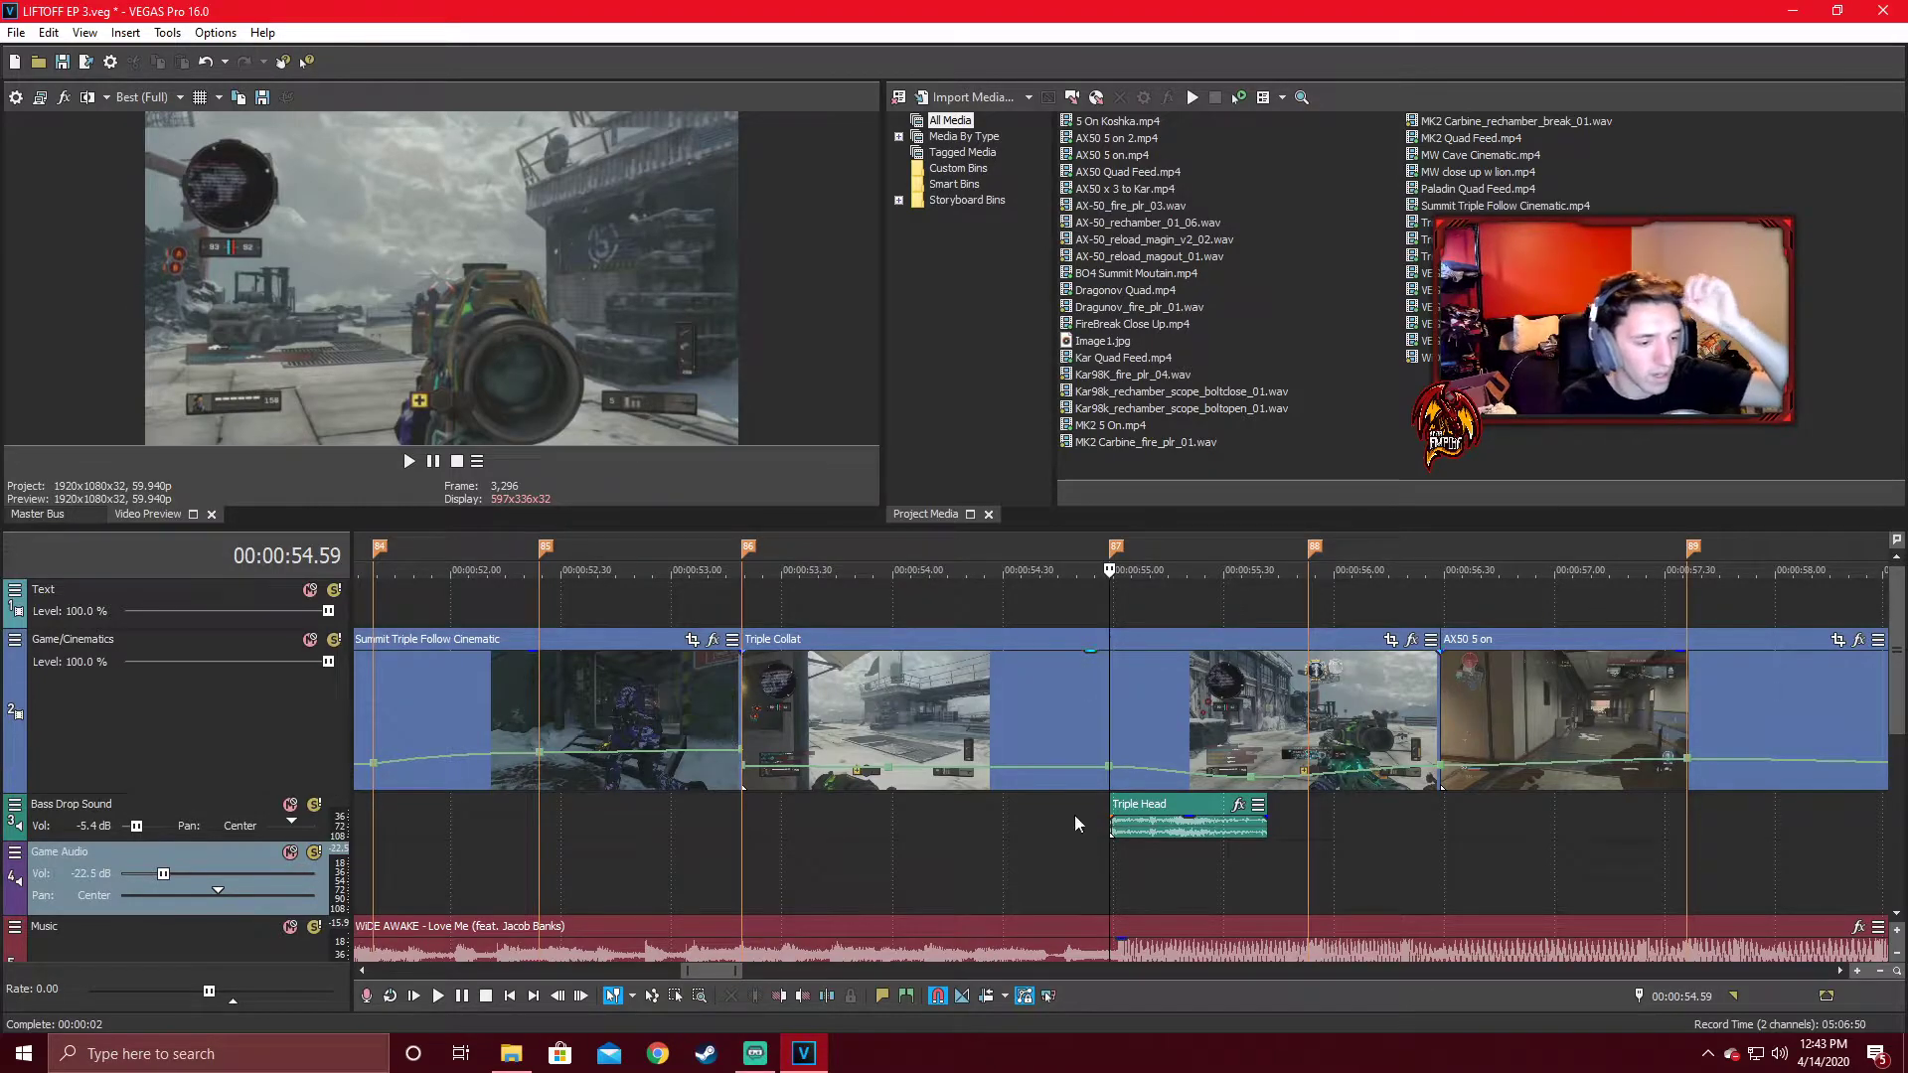
scroll(1345, 840, "down", 3)
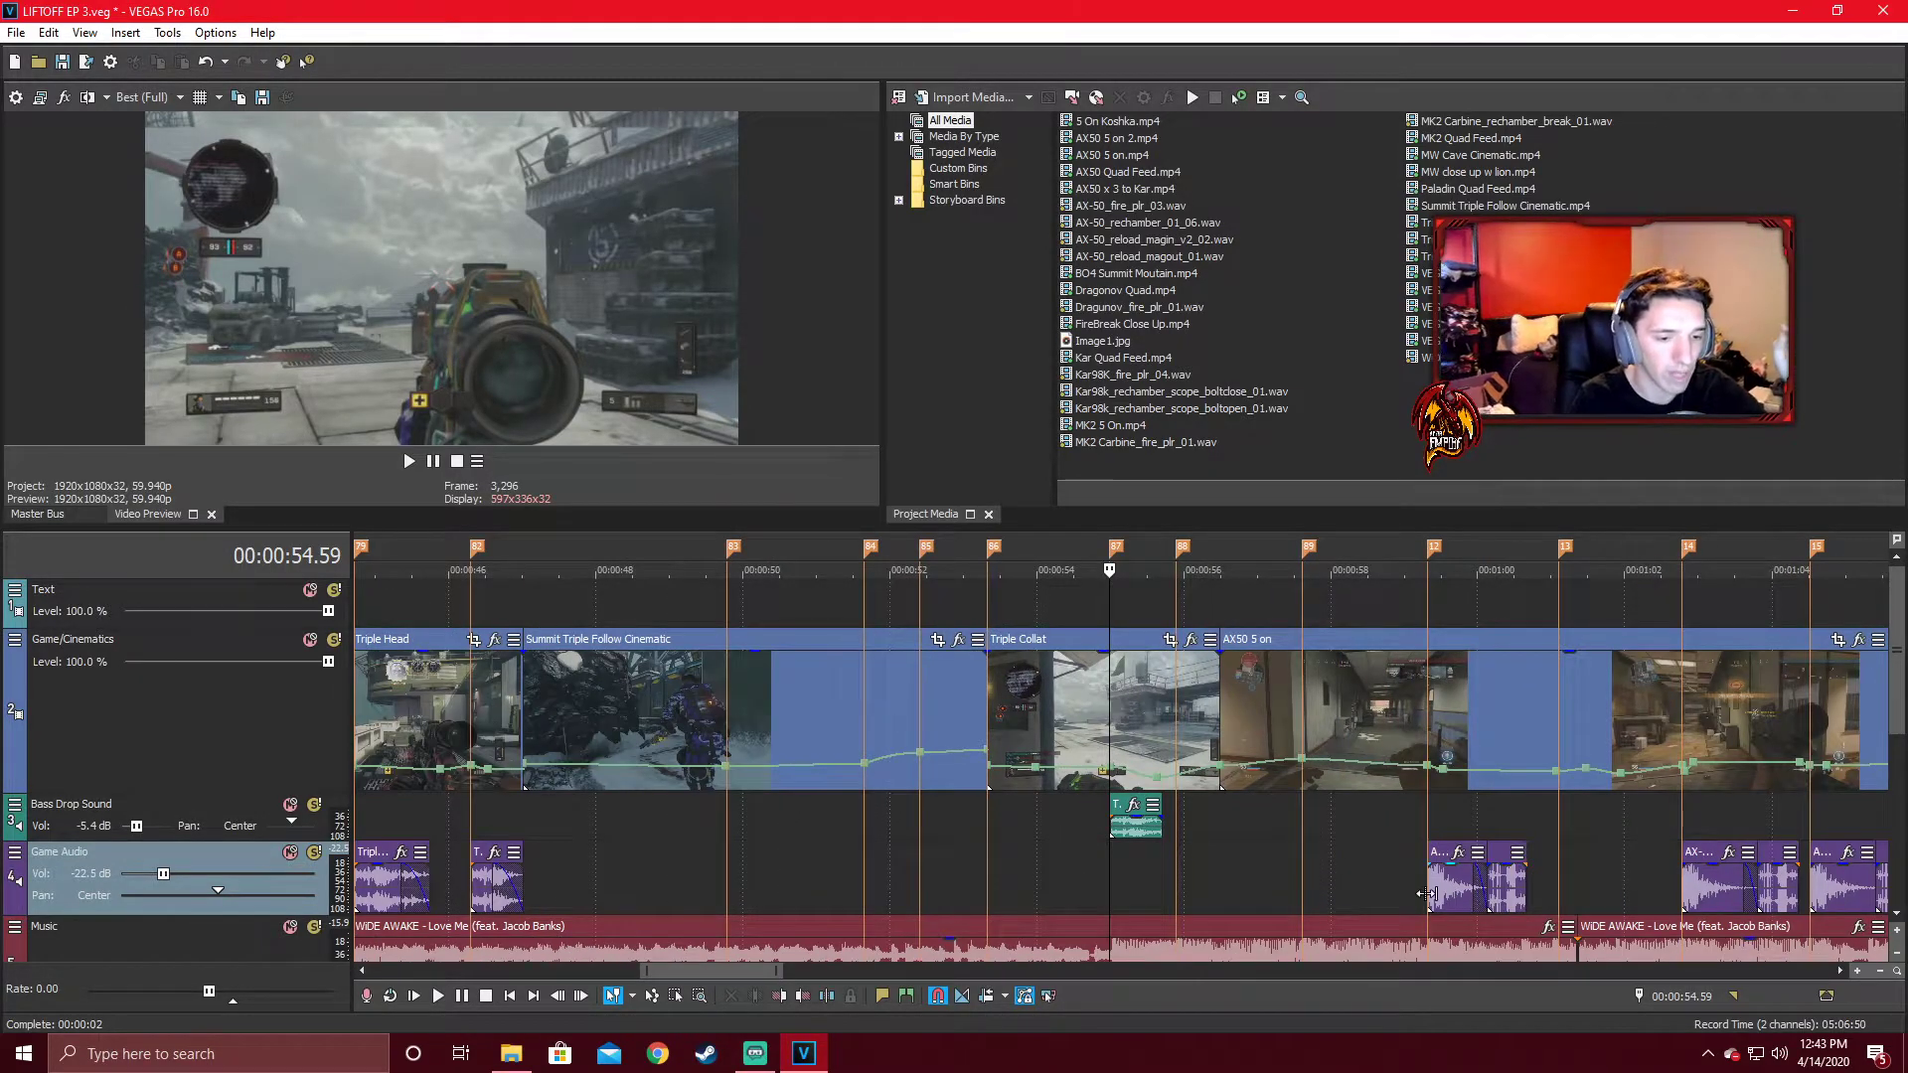
Place 5 On Koshka.mp4 from the project media on the Game/Cinematics track in the empty area past the montage's end.
left_click(1481, 906)
scroll(1517, 653, "down", 4)
scroll(1517, 653, "down", 2)
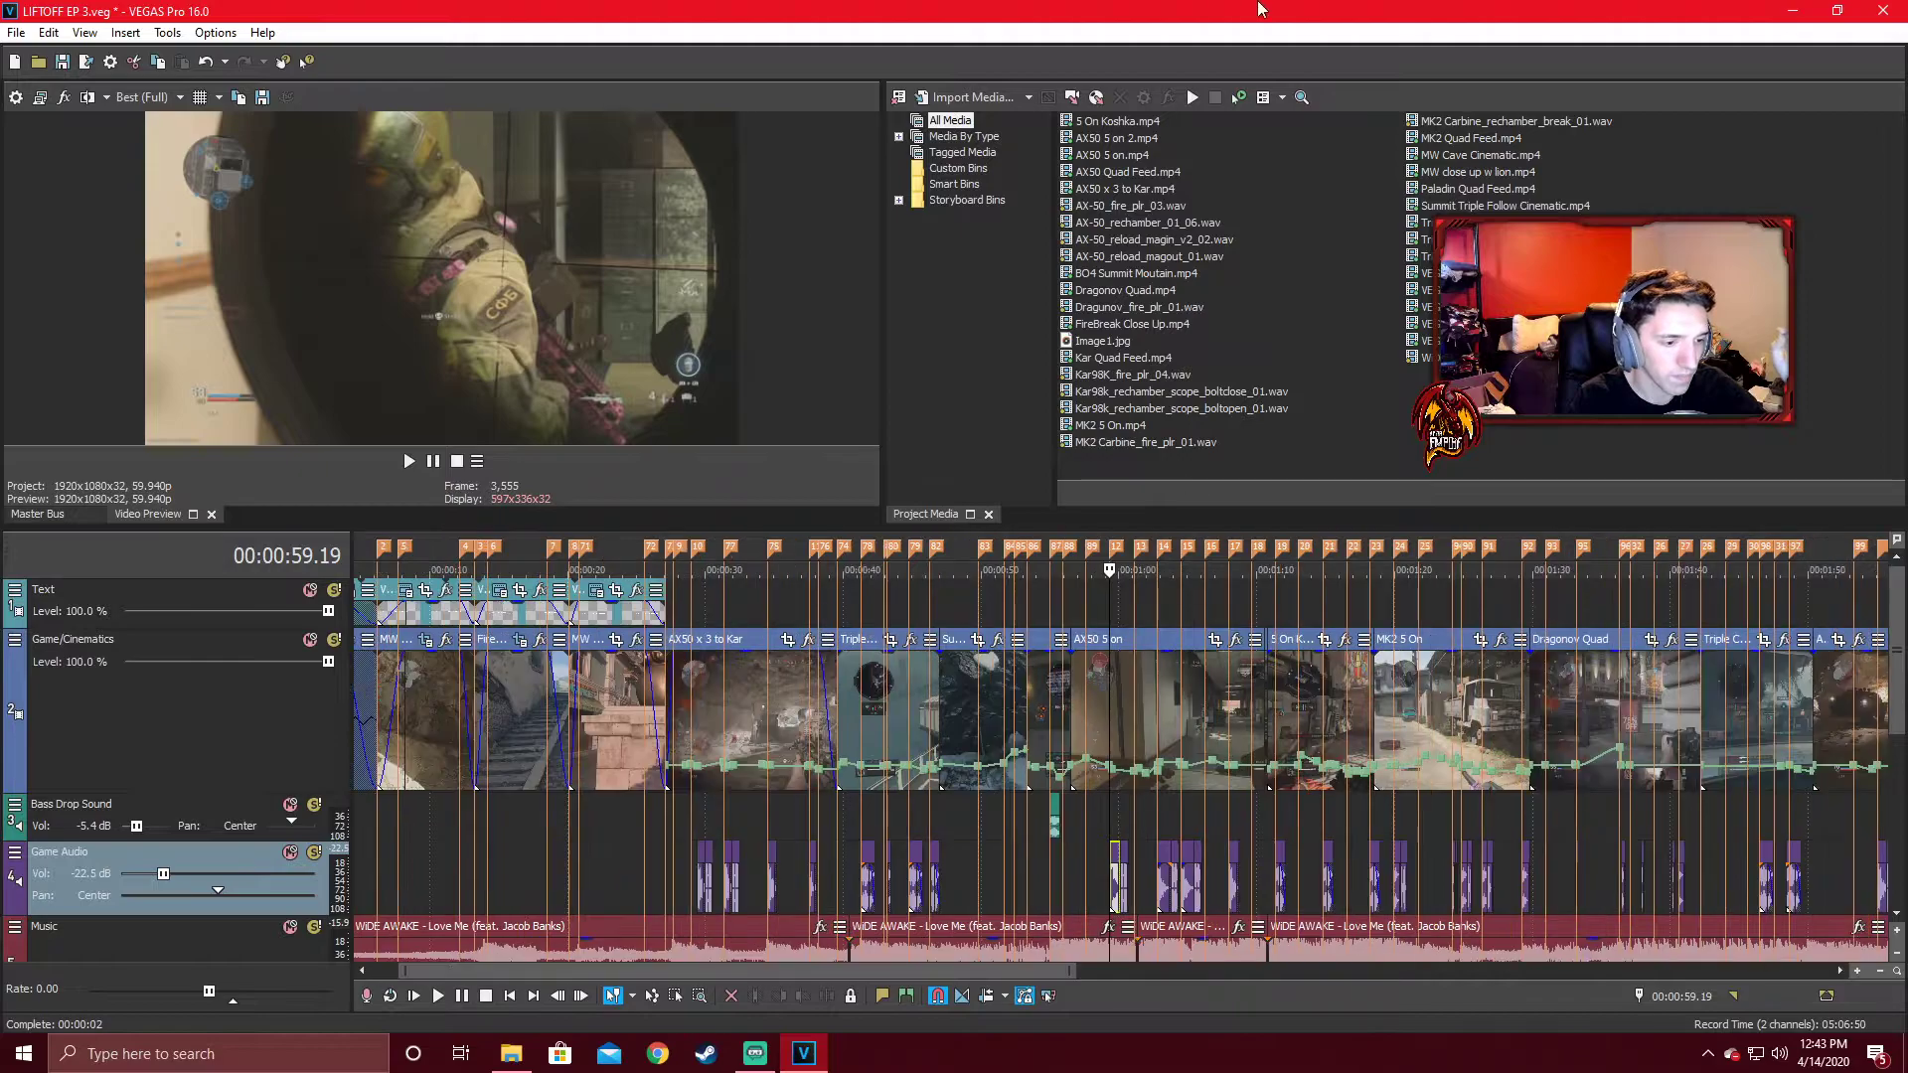
left_click_drag(656, 976, 1650, 976)
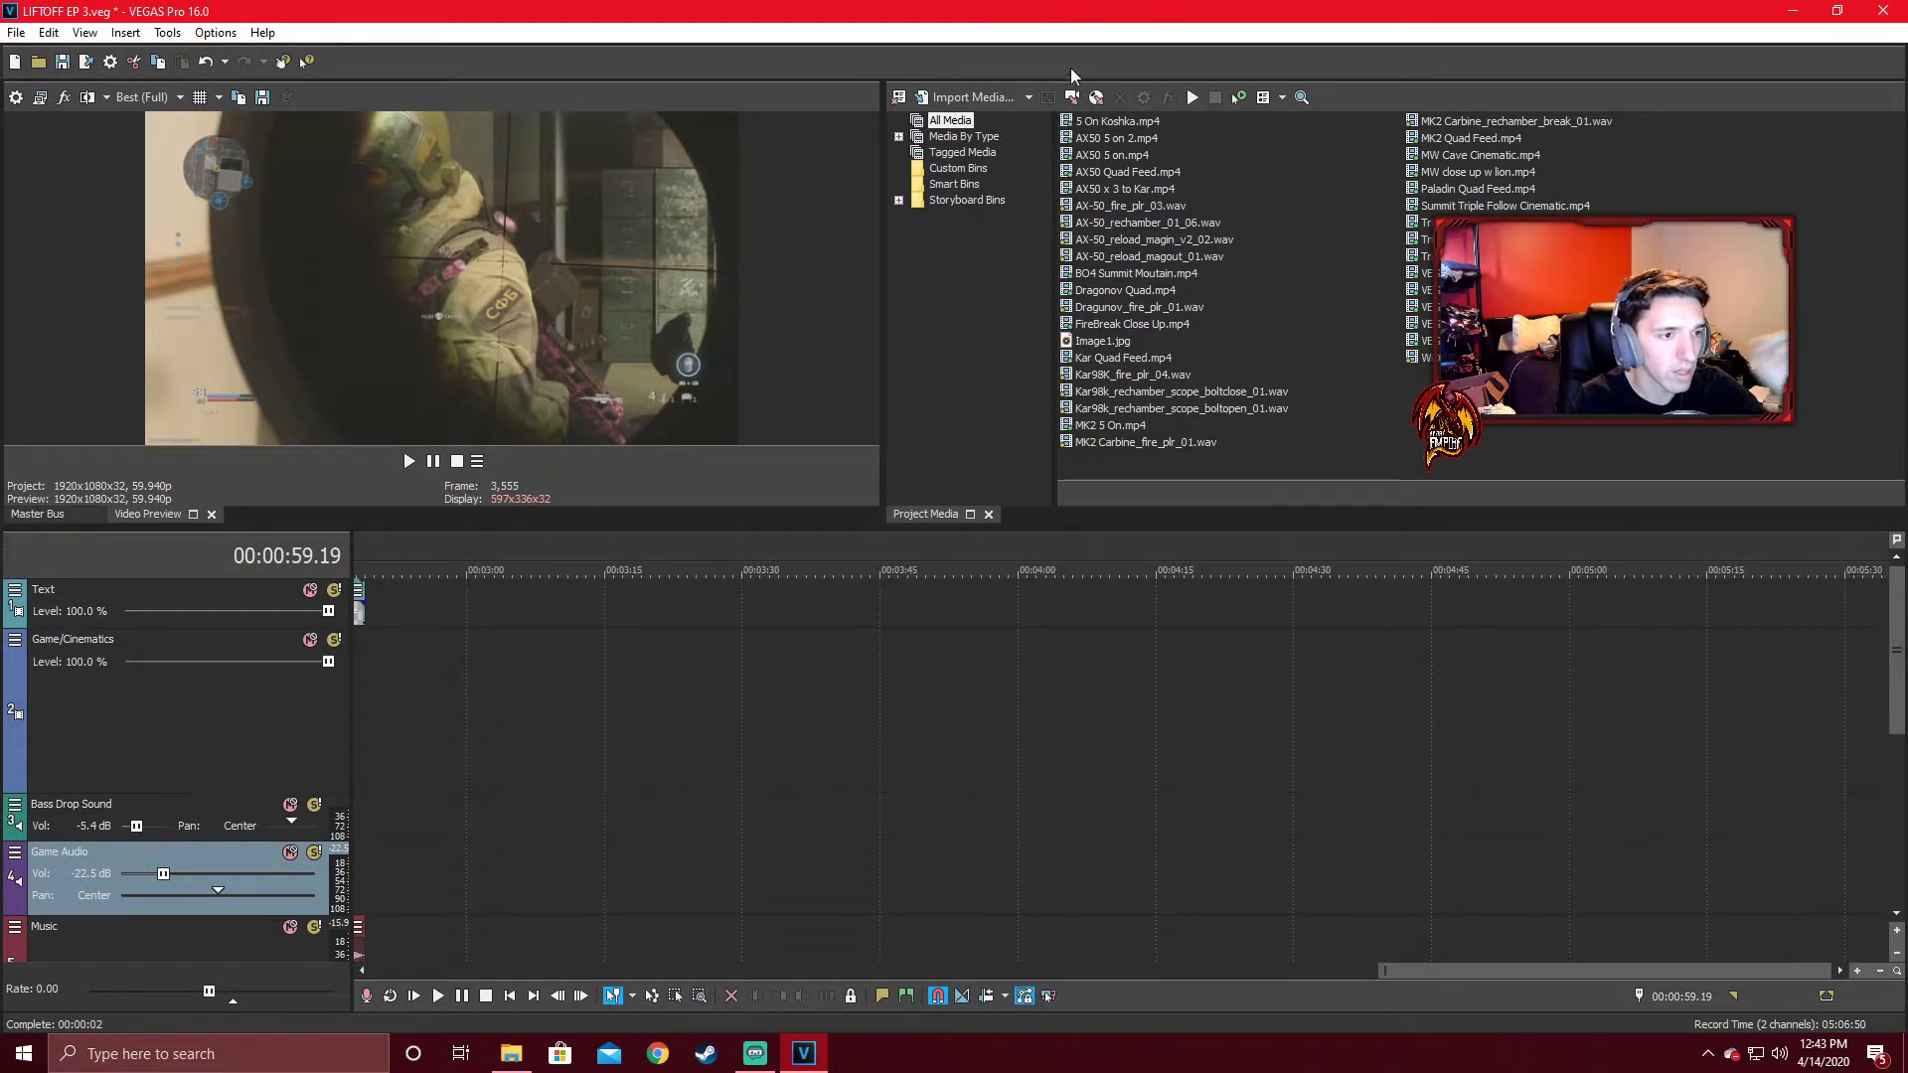
left_click_drag(1101, 121, 899, 813)
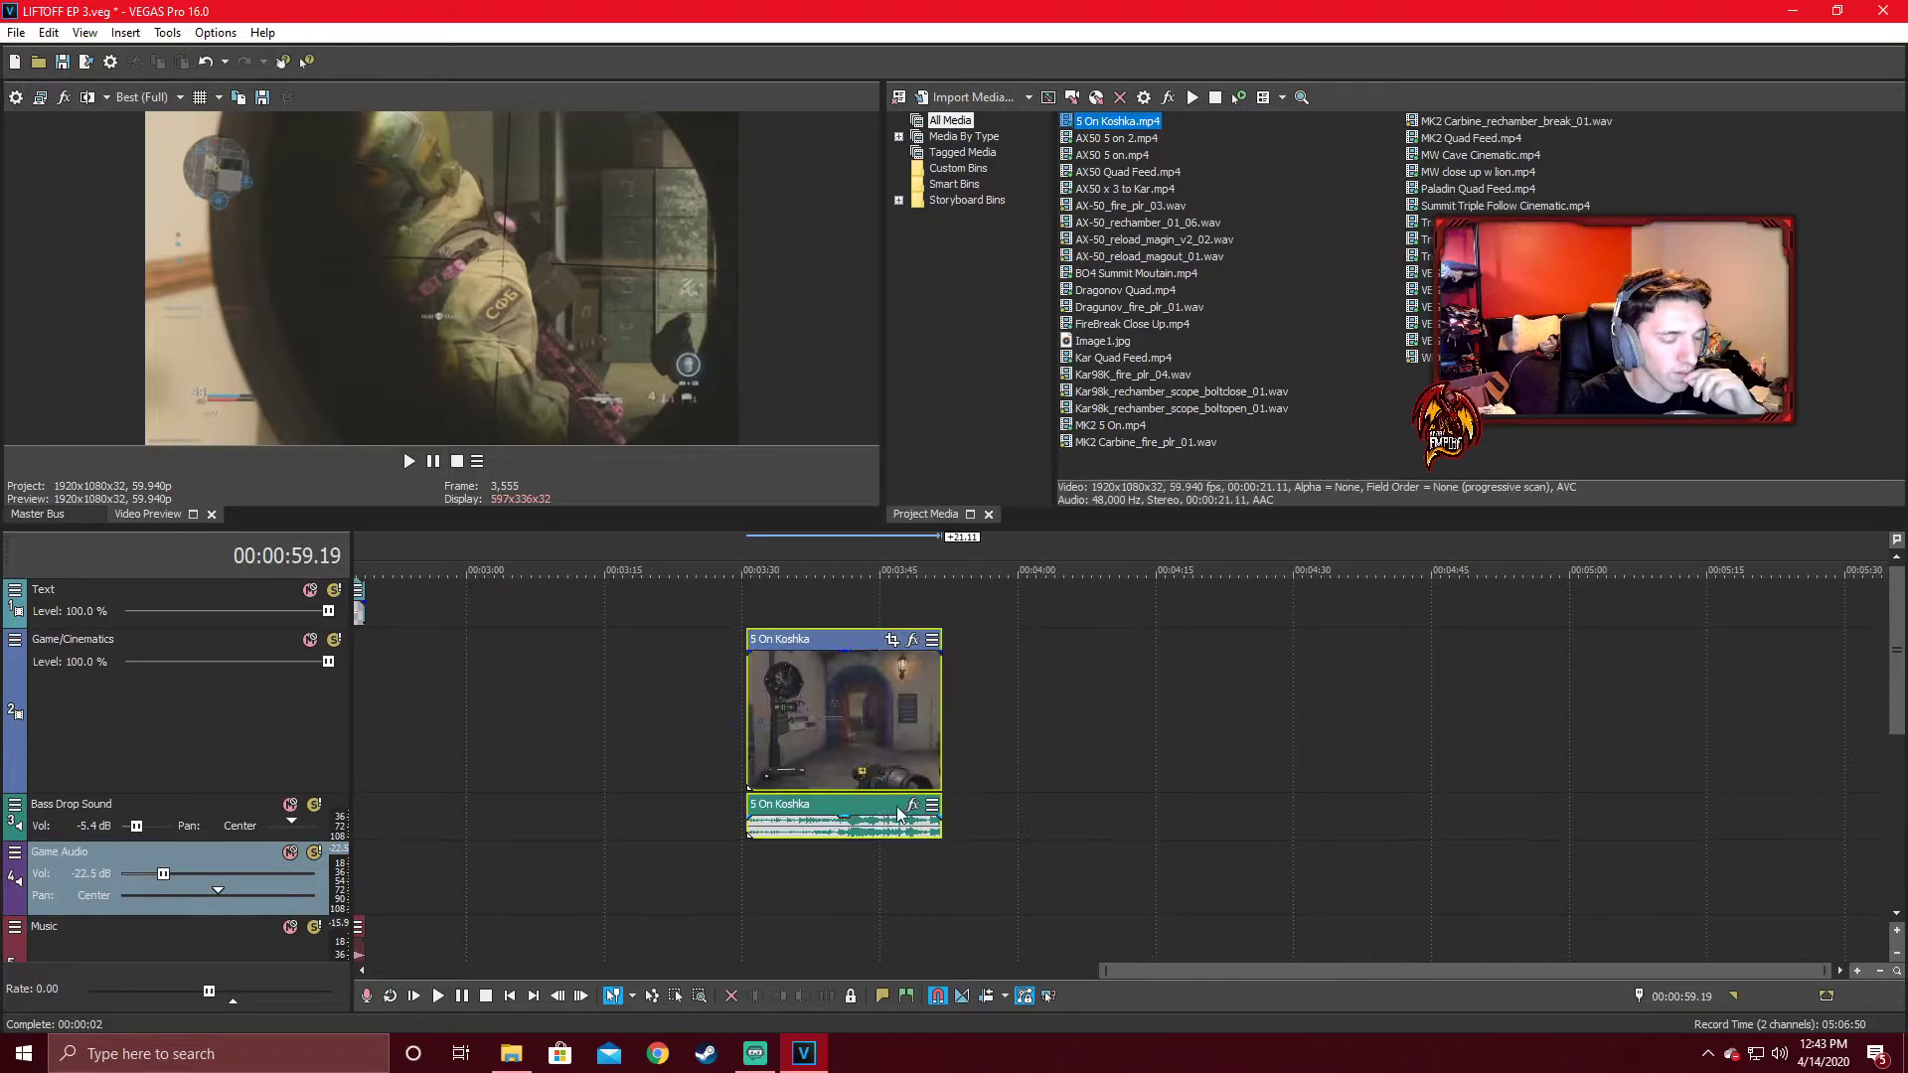
Play the 5 On Koshka clip from near its start to find the first kill, stopping around 00:03:41.59.
scroll(1193, 771, "up", 5)
left_click_drag(641, 964, 1313, 956)
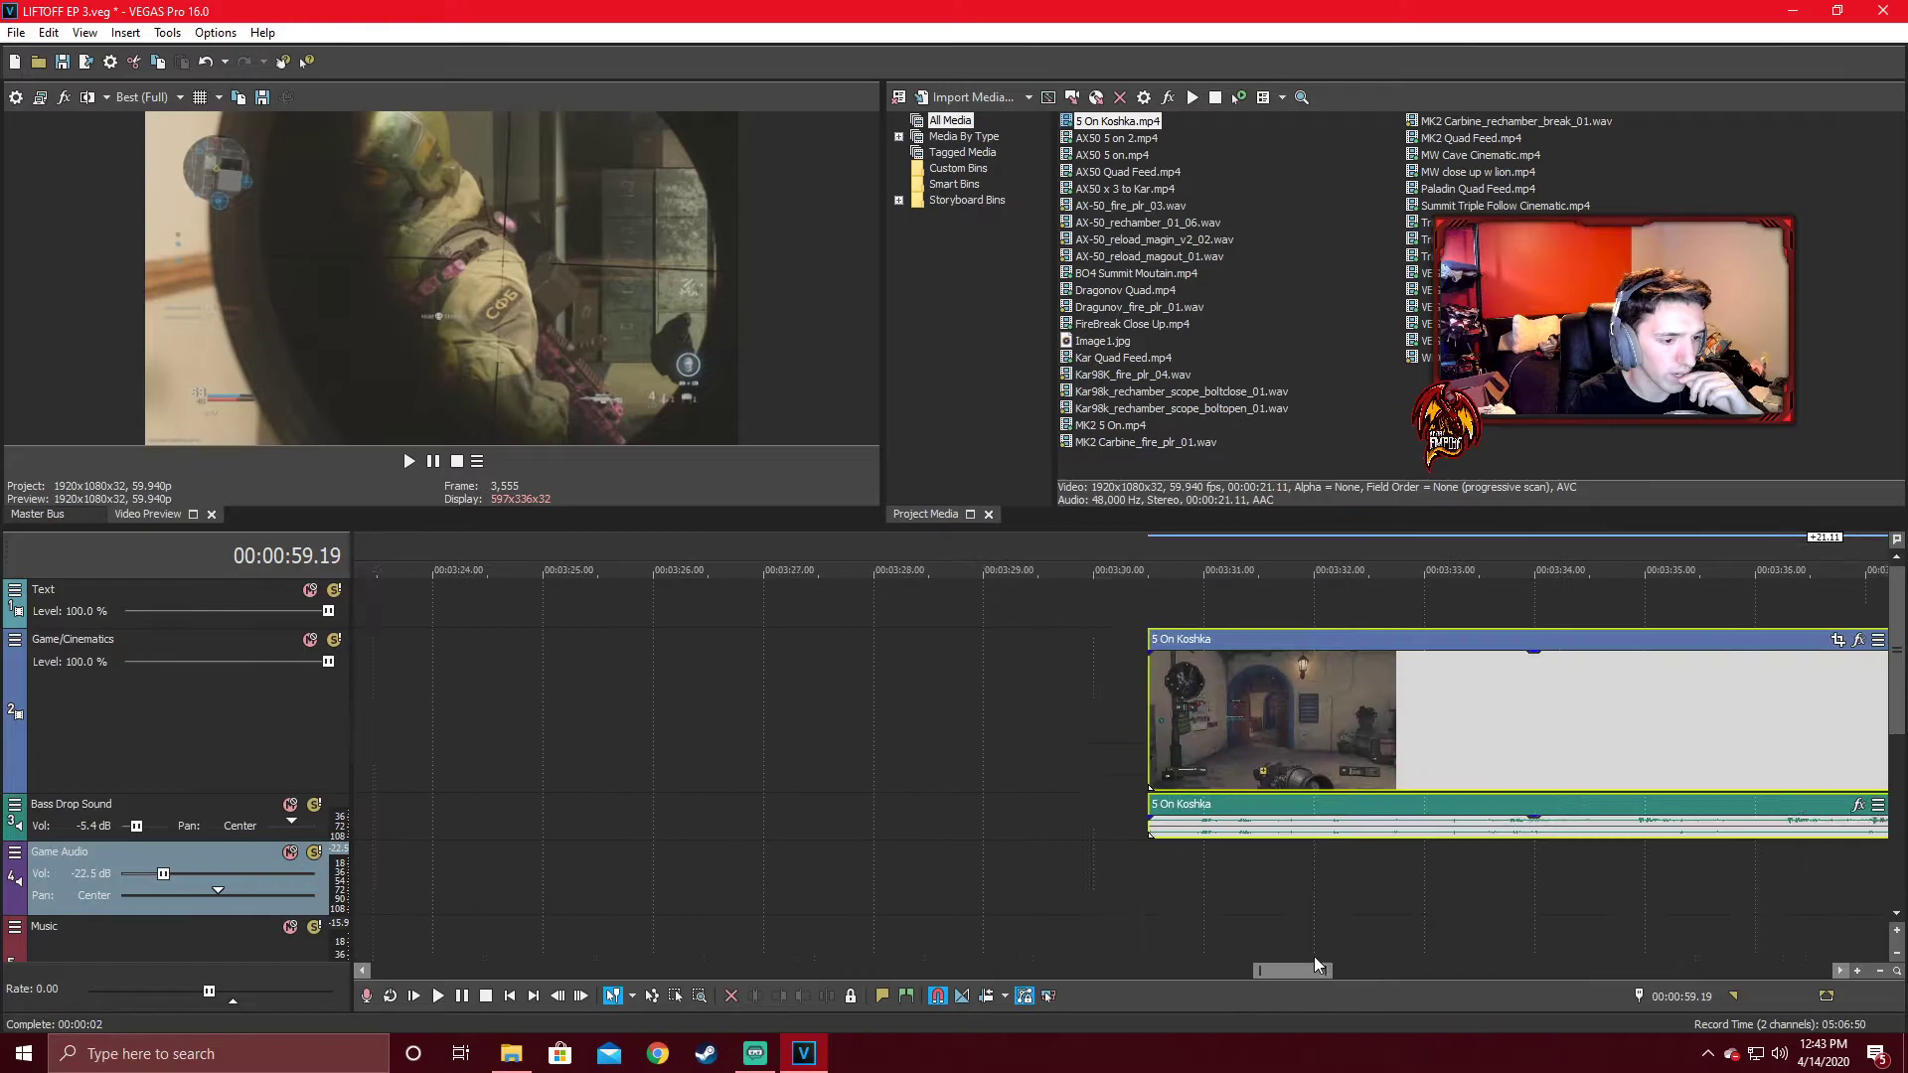
left_click(927, 860)
left_click(765, 859)
left_click(822, 860)
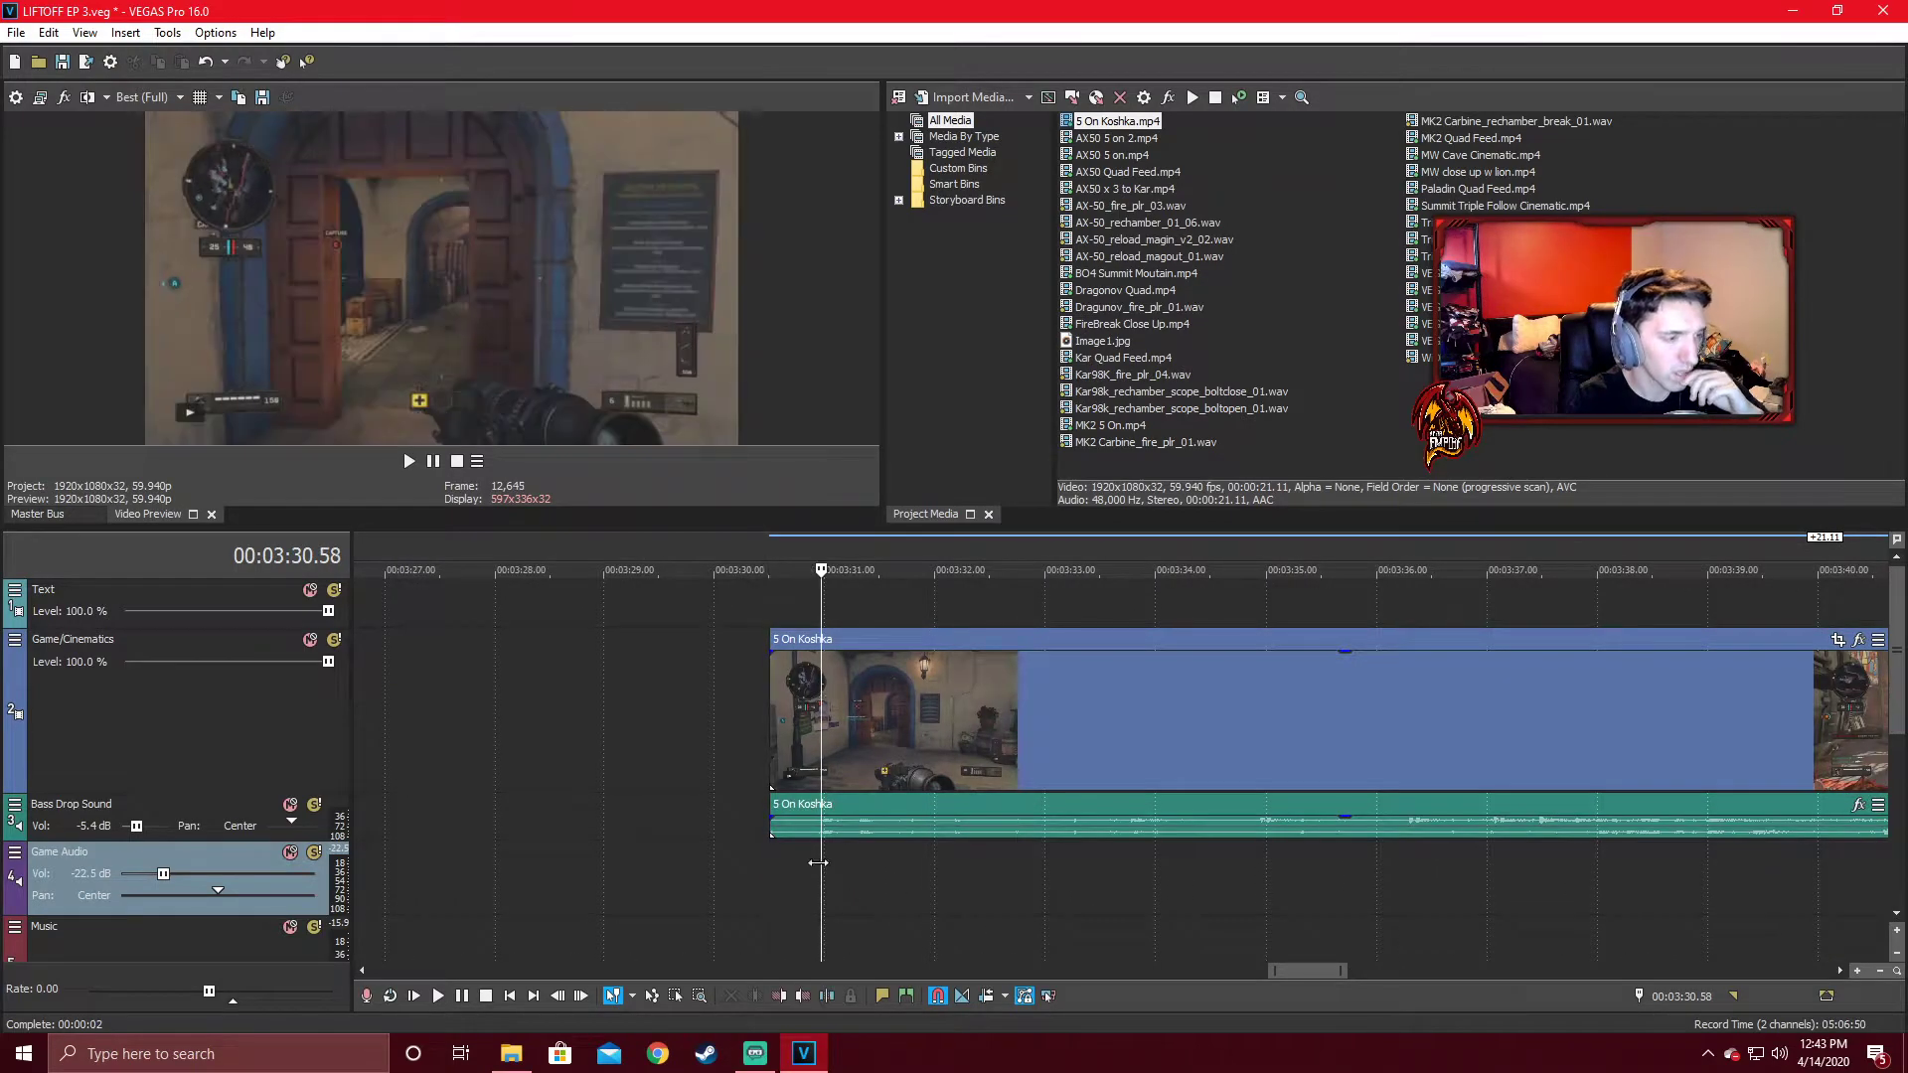
scroll(817, 862, "down", 3)
key("space")
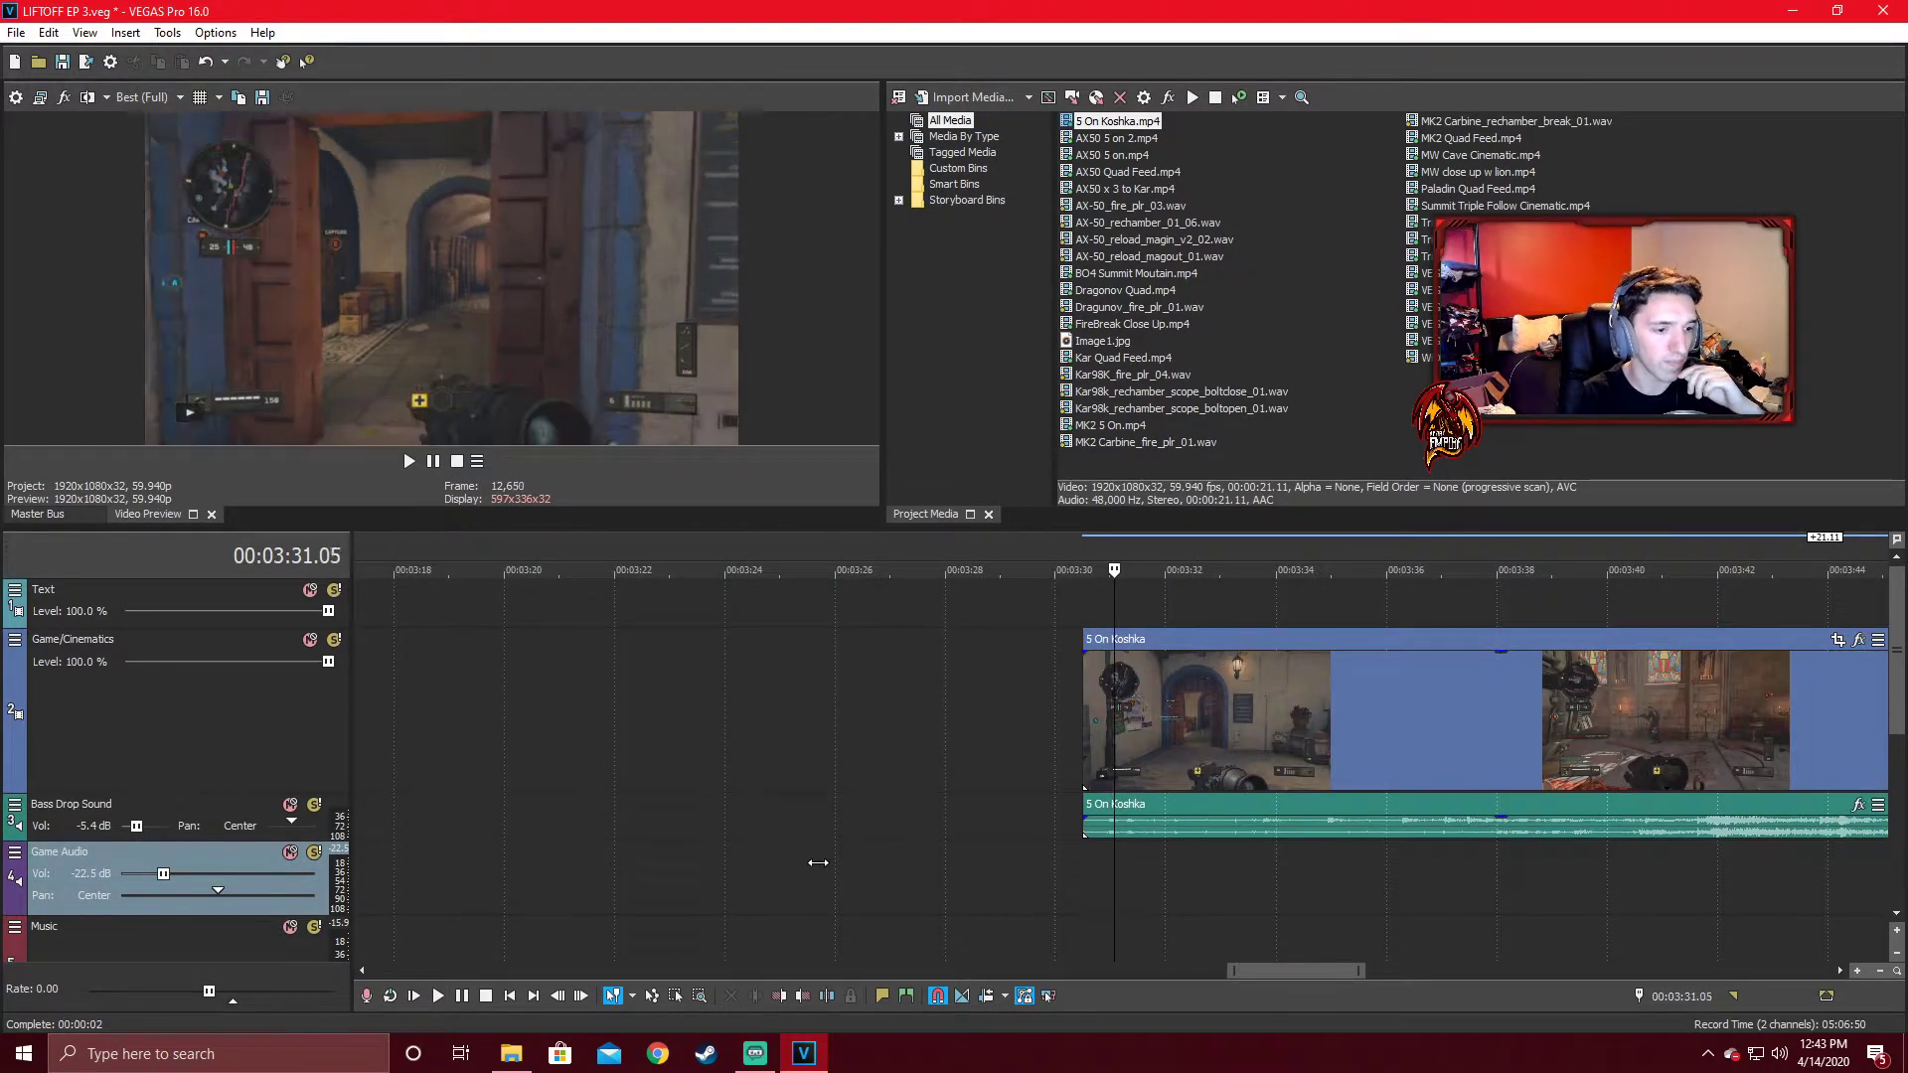
scroll(816, 862, "down", 4)
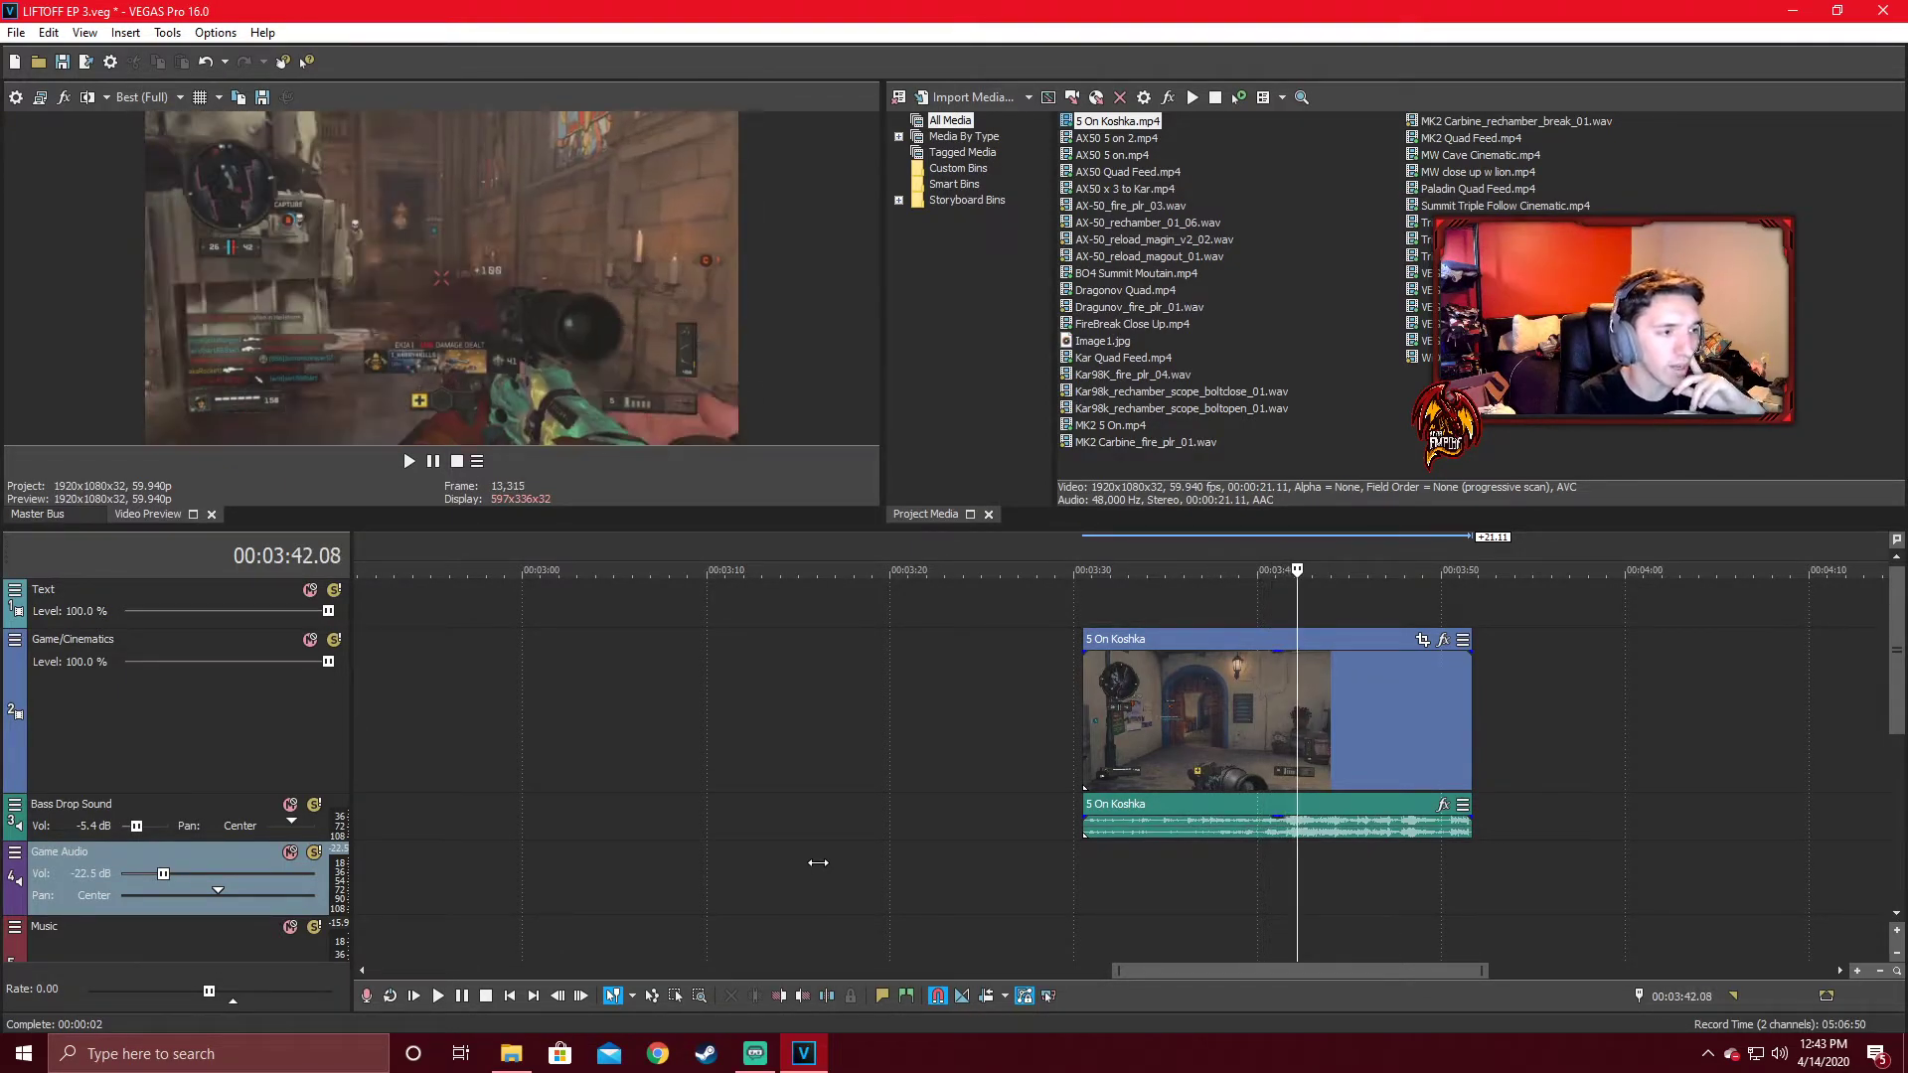
key("Left")
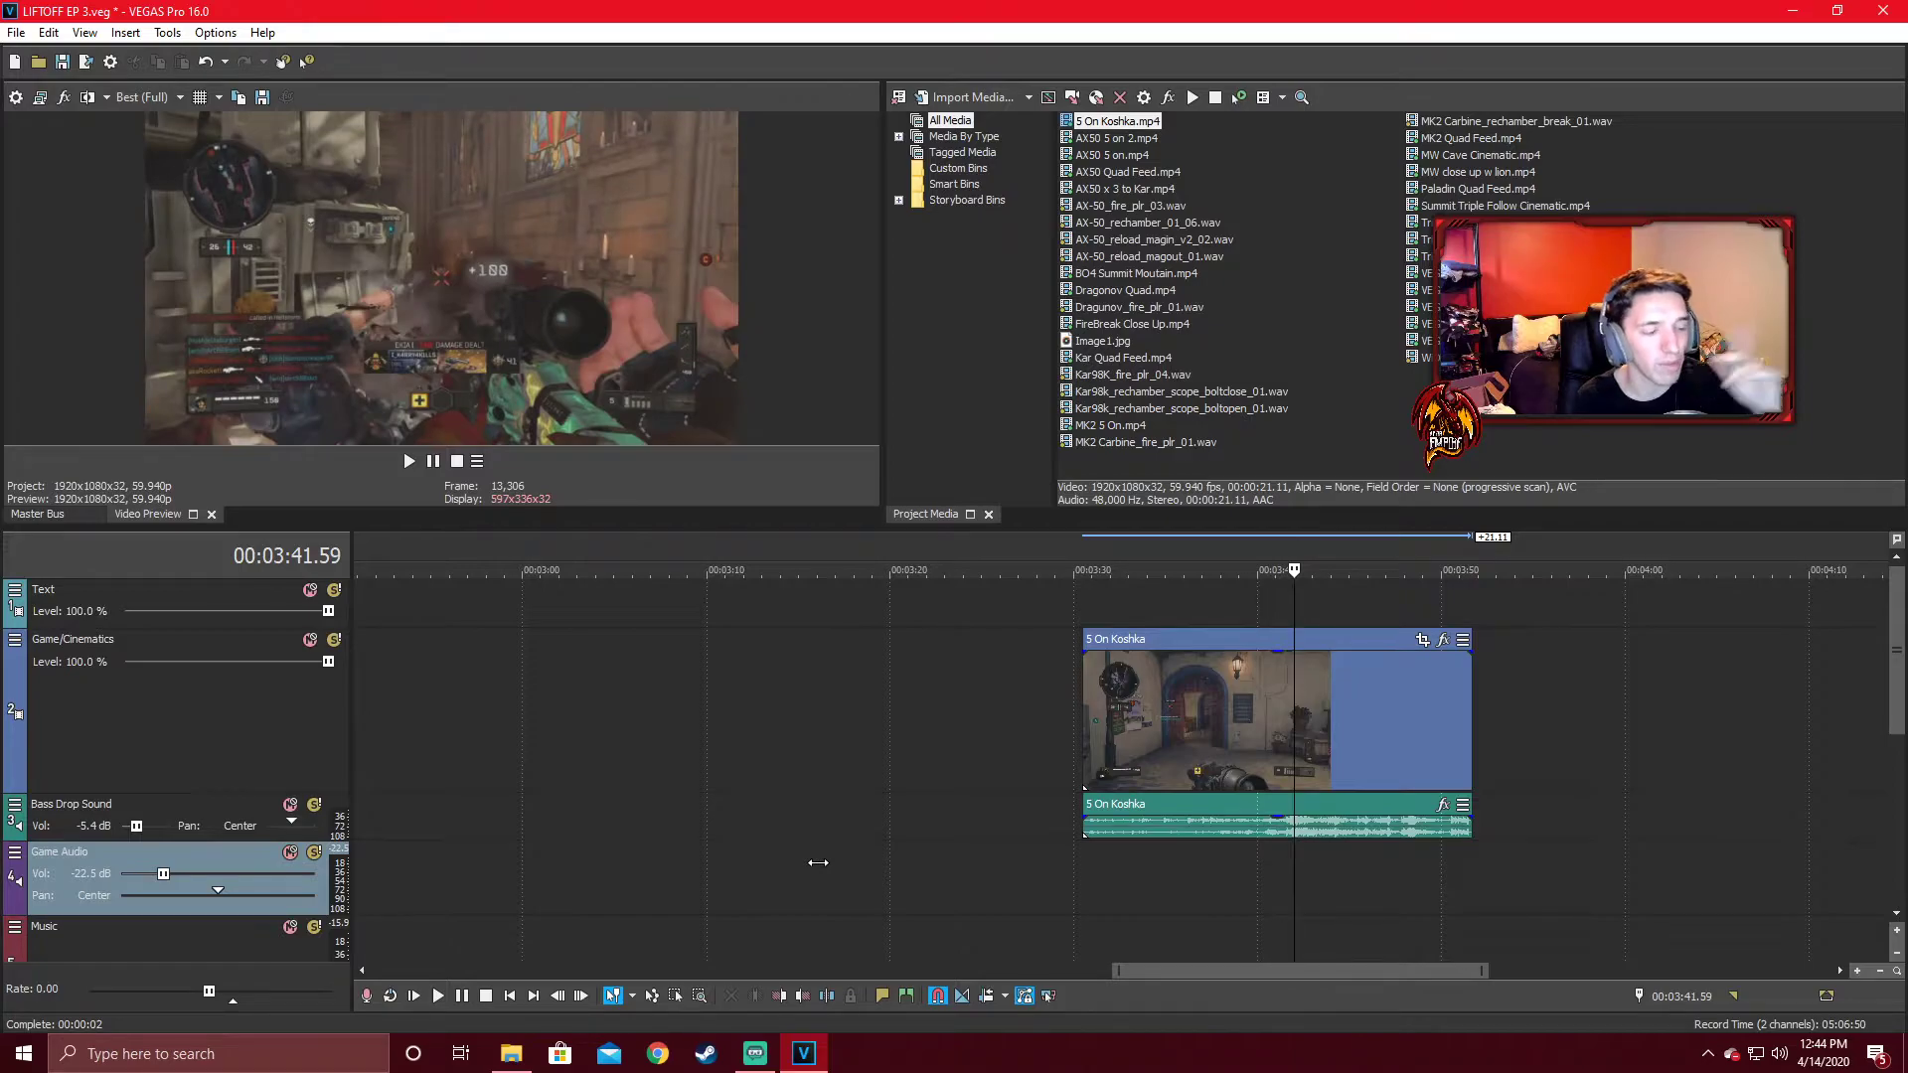
Step back to just before the gunshot and split the 5 On Koshka clip at 00:03:41.24.
scroll(1262, 829, "up", 6)
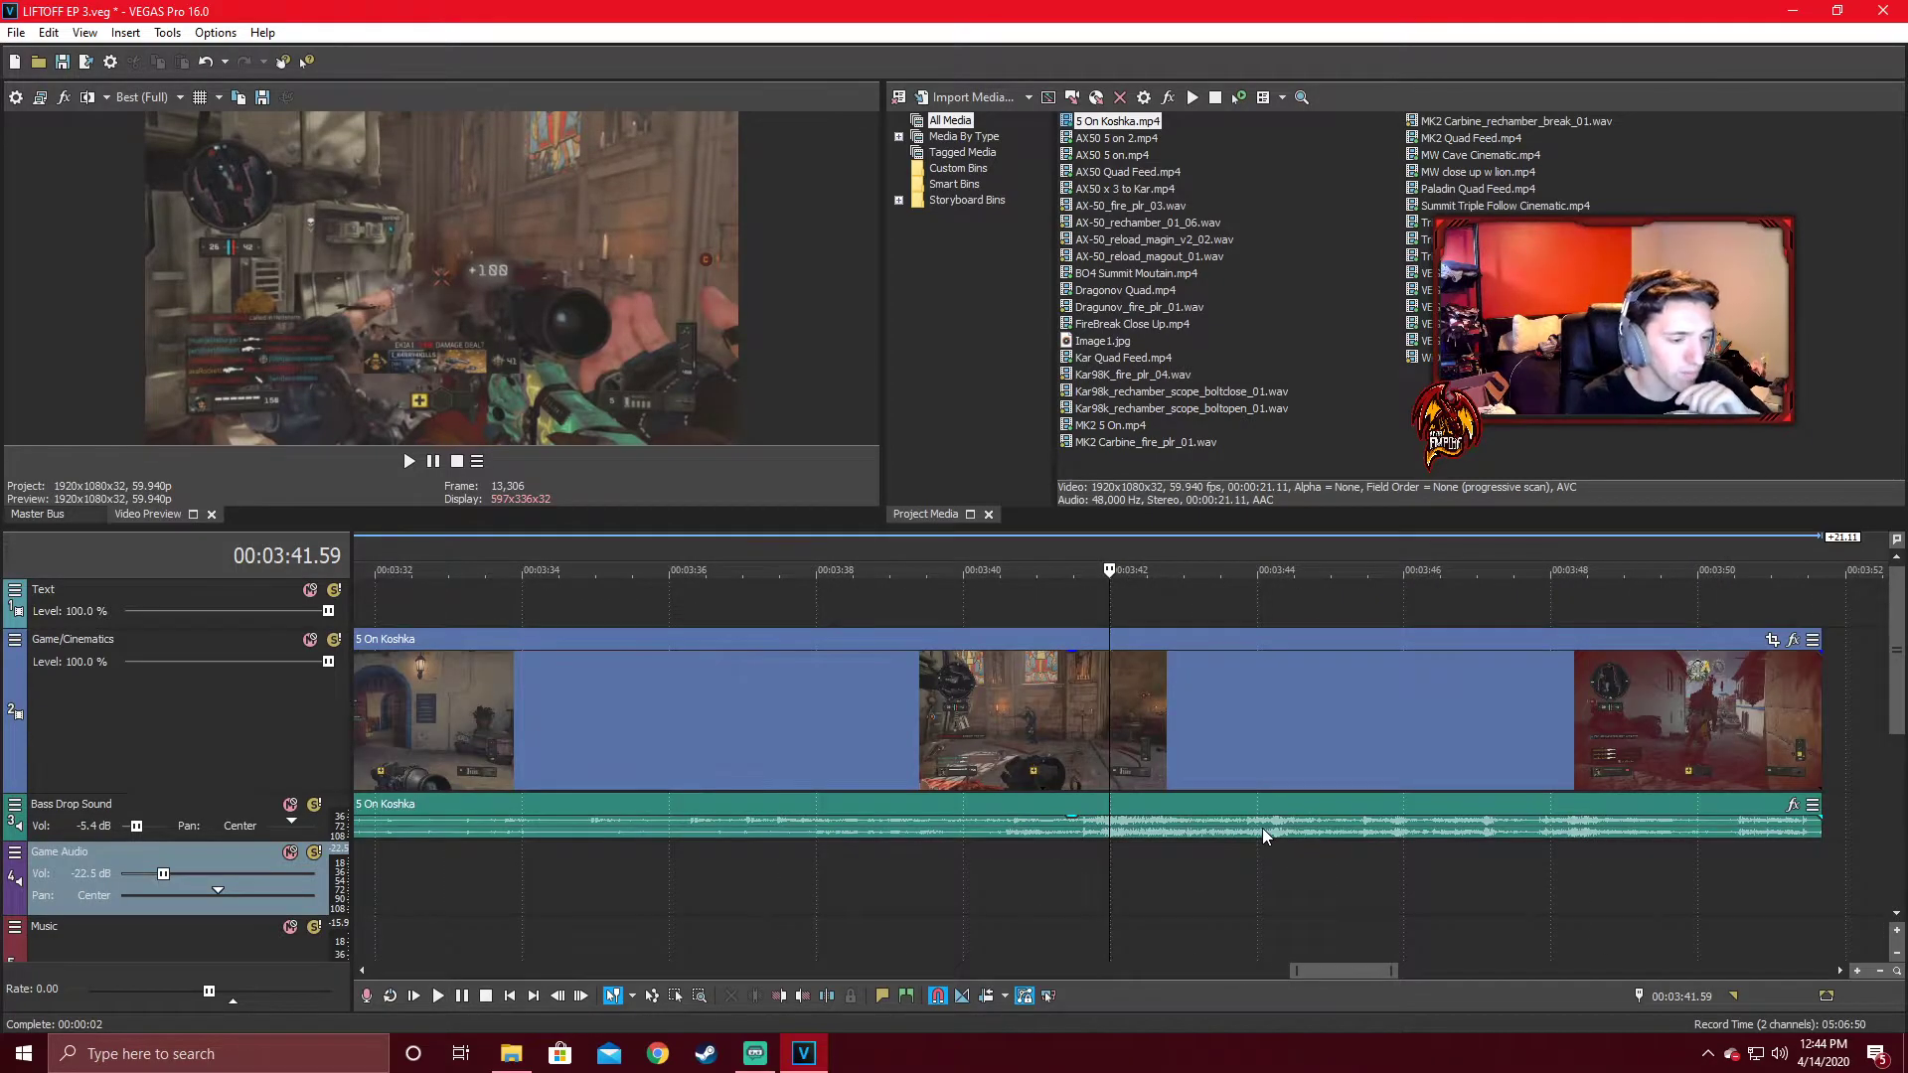
key("Left")
key("Left")
key("Left")
key("Left")
key("Left")
key("Left")
key("Left")
key("Left")
key("Left")
key("Left")
key("Left")
key("Left")
key("Left")
key("Left")
key("Left")
key("Left")
key("Left")
key("Left")
key("Left")
key("Left")
key("Left")
key("Left")
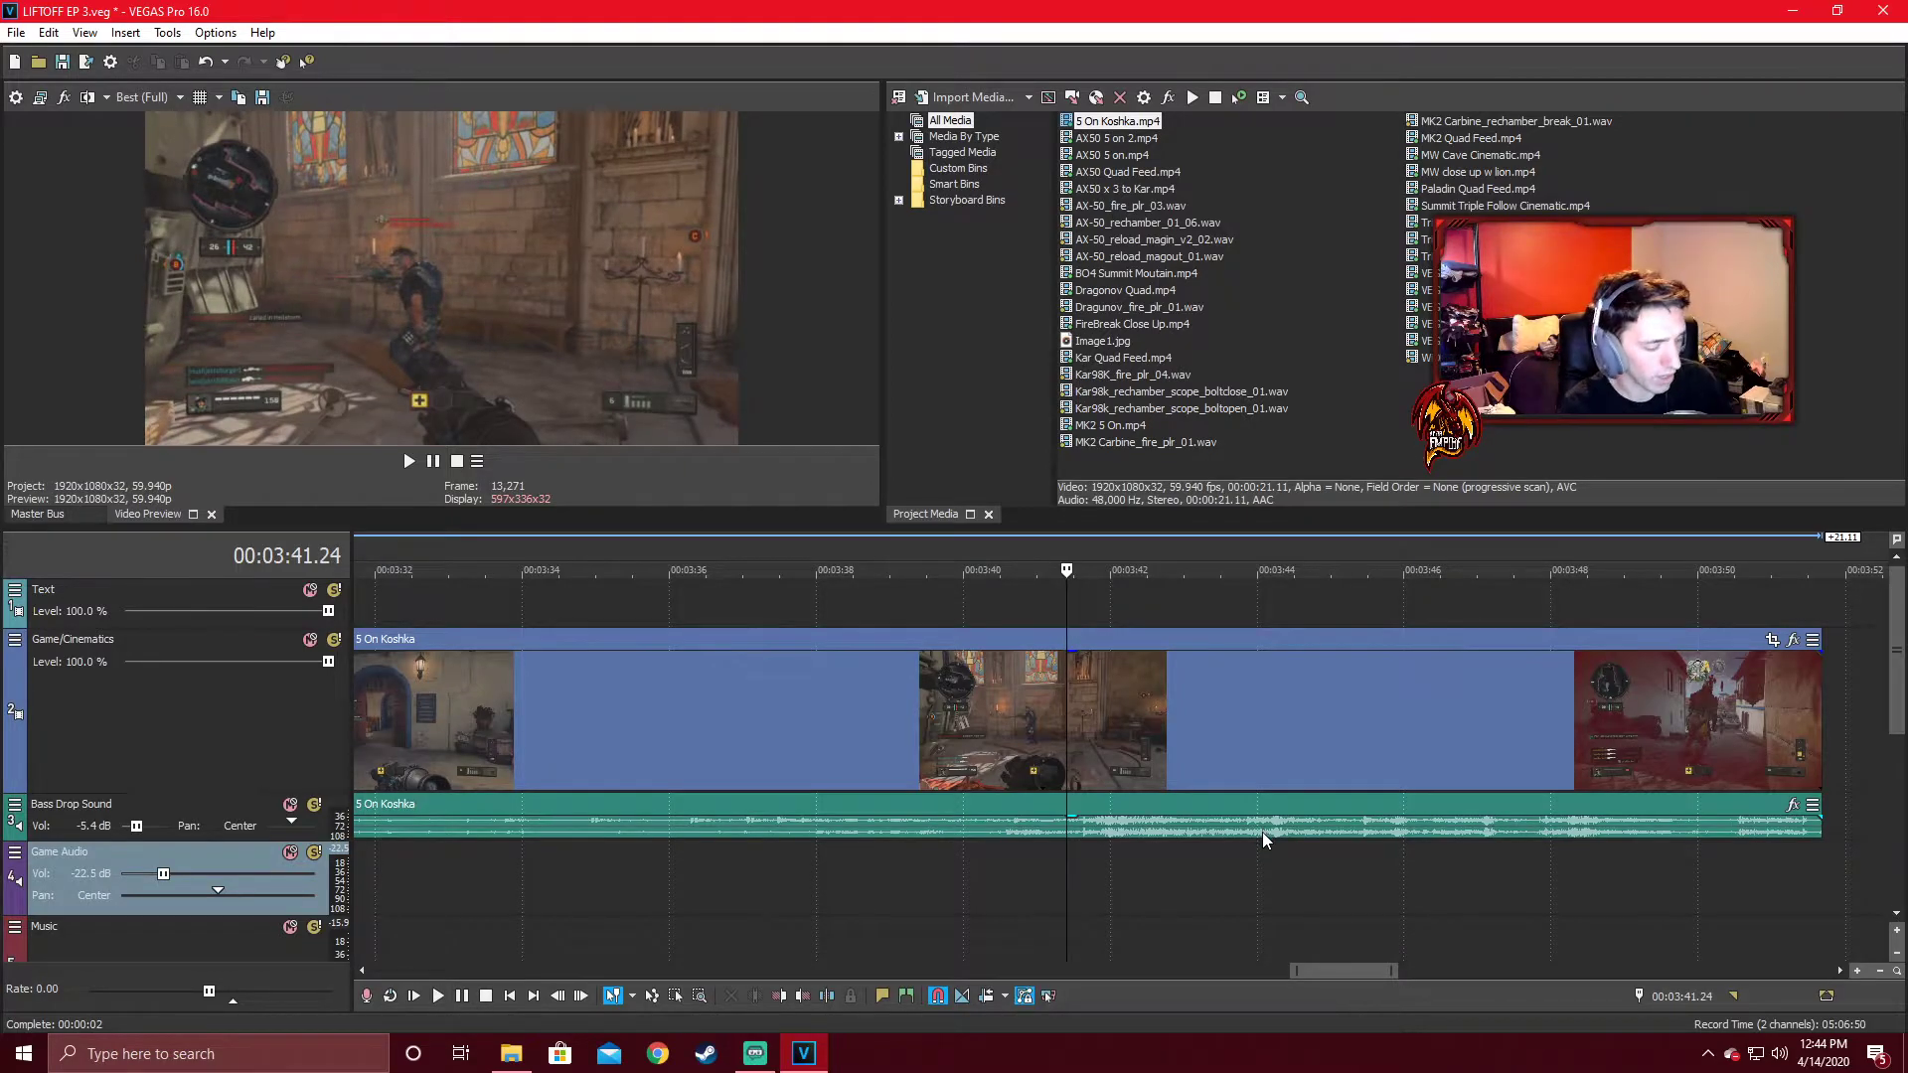
key("s")
Play through the kill and split the 5 On Koshka clip just after the gunshot at 00:03:42.19.
key("Right")
key("space")
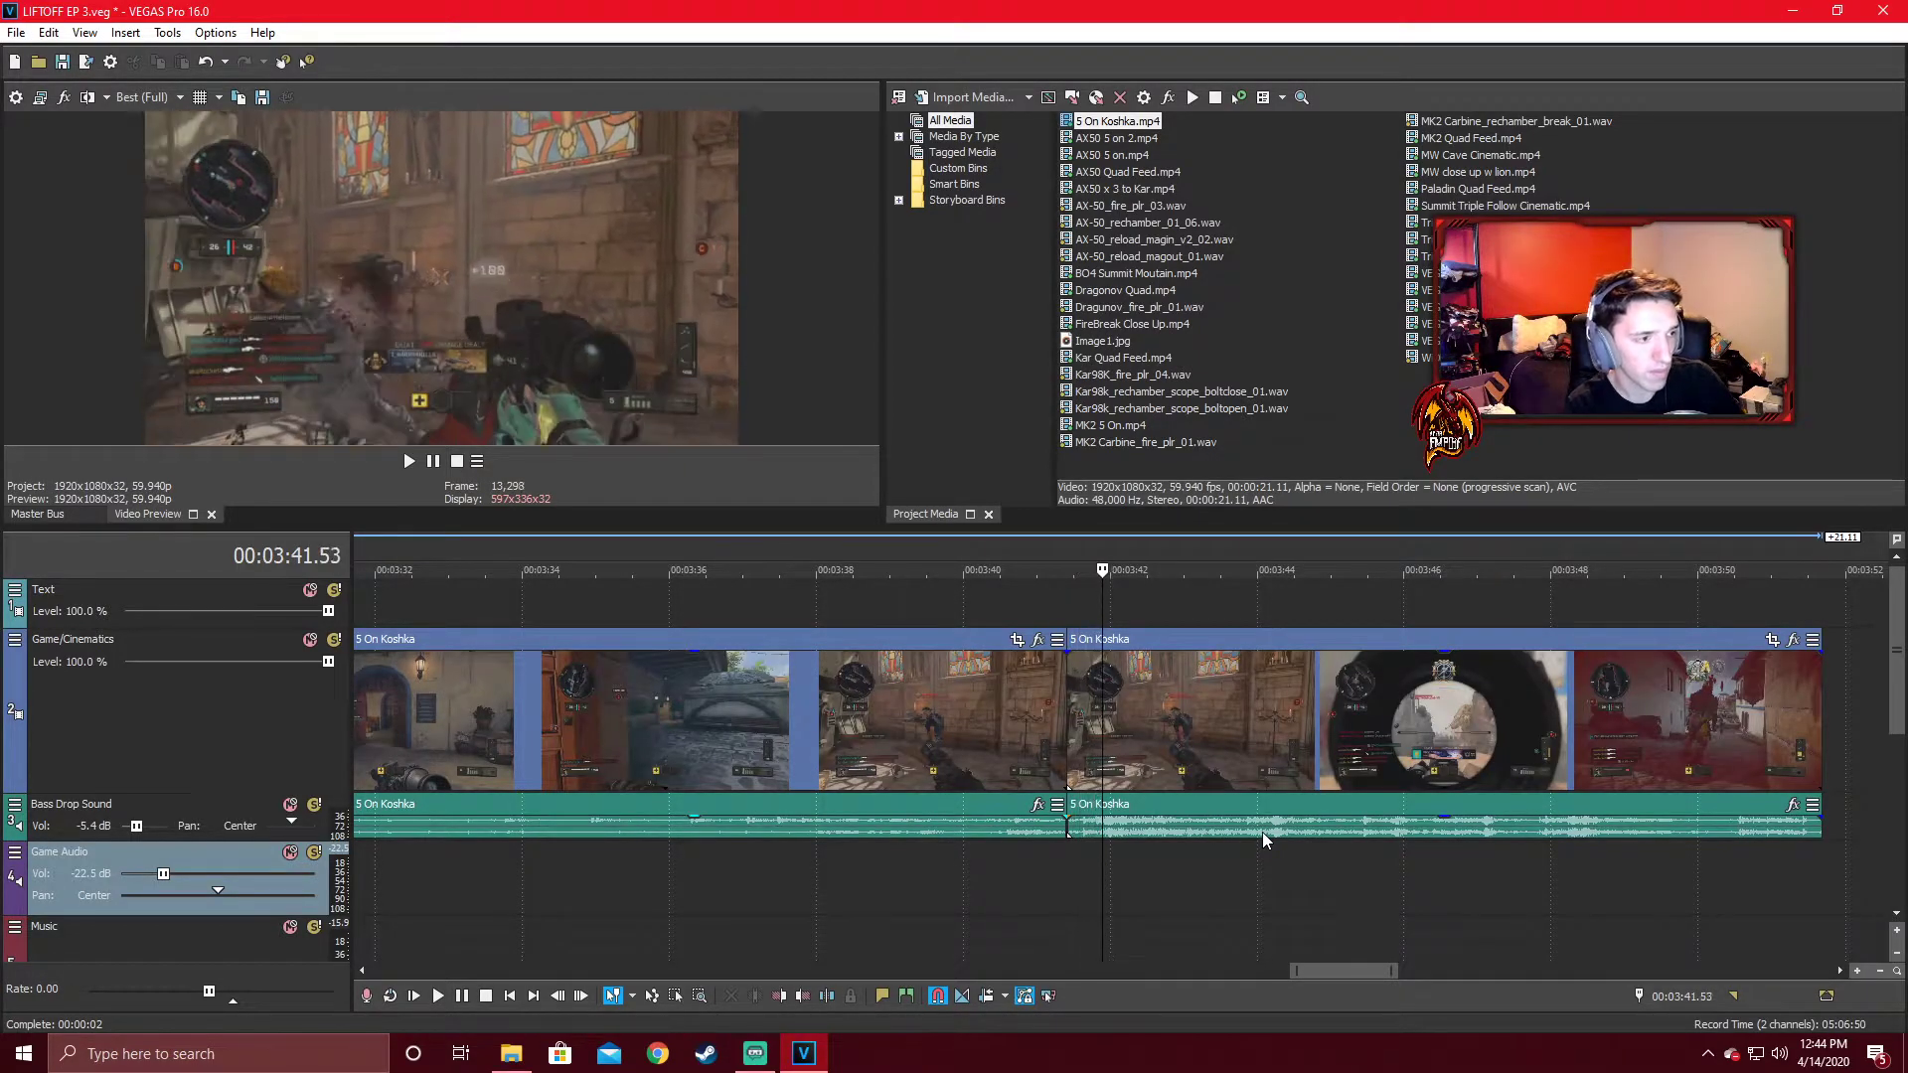
key("space")
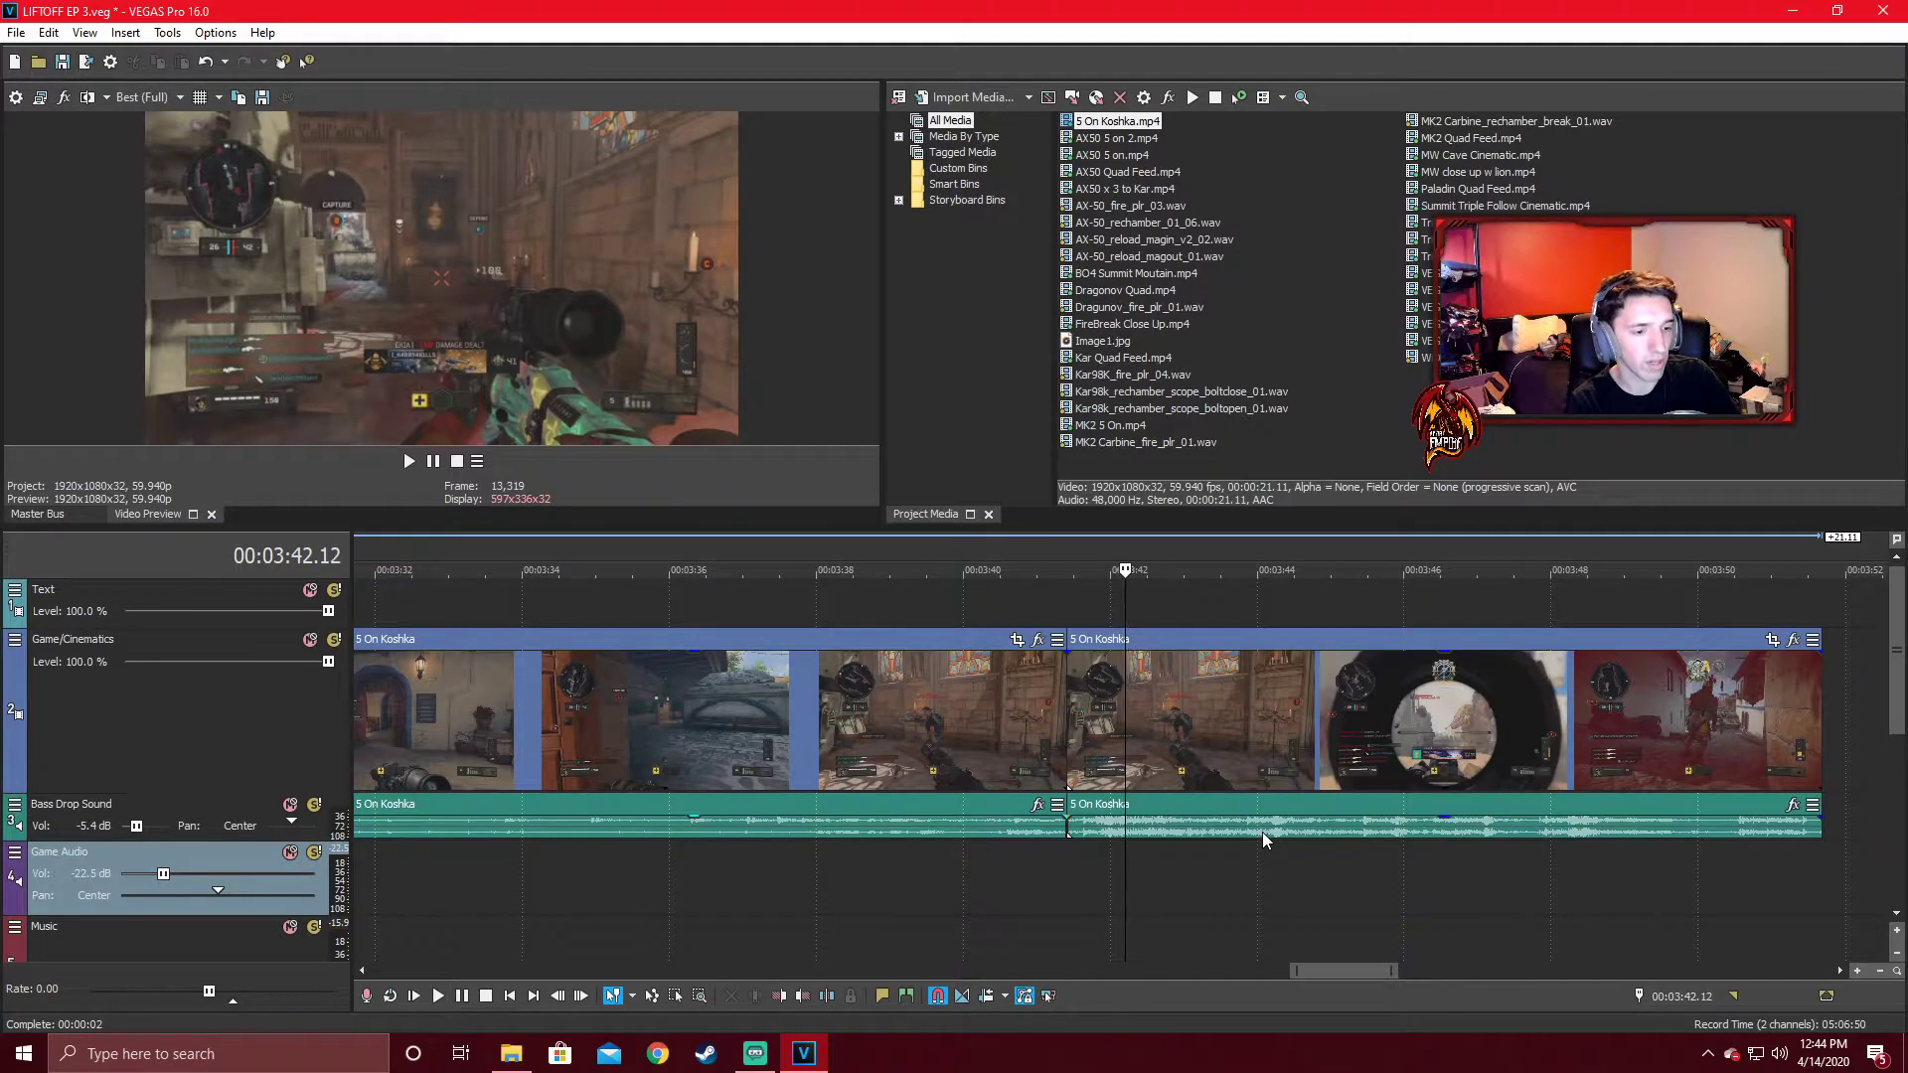
key("Right")
key("Right")
key("Right")
key("Right")
key("Right")
key("Left")
key("Right")
key("Right")
key("Right")
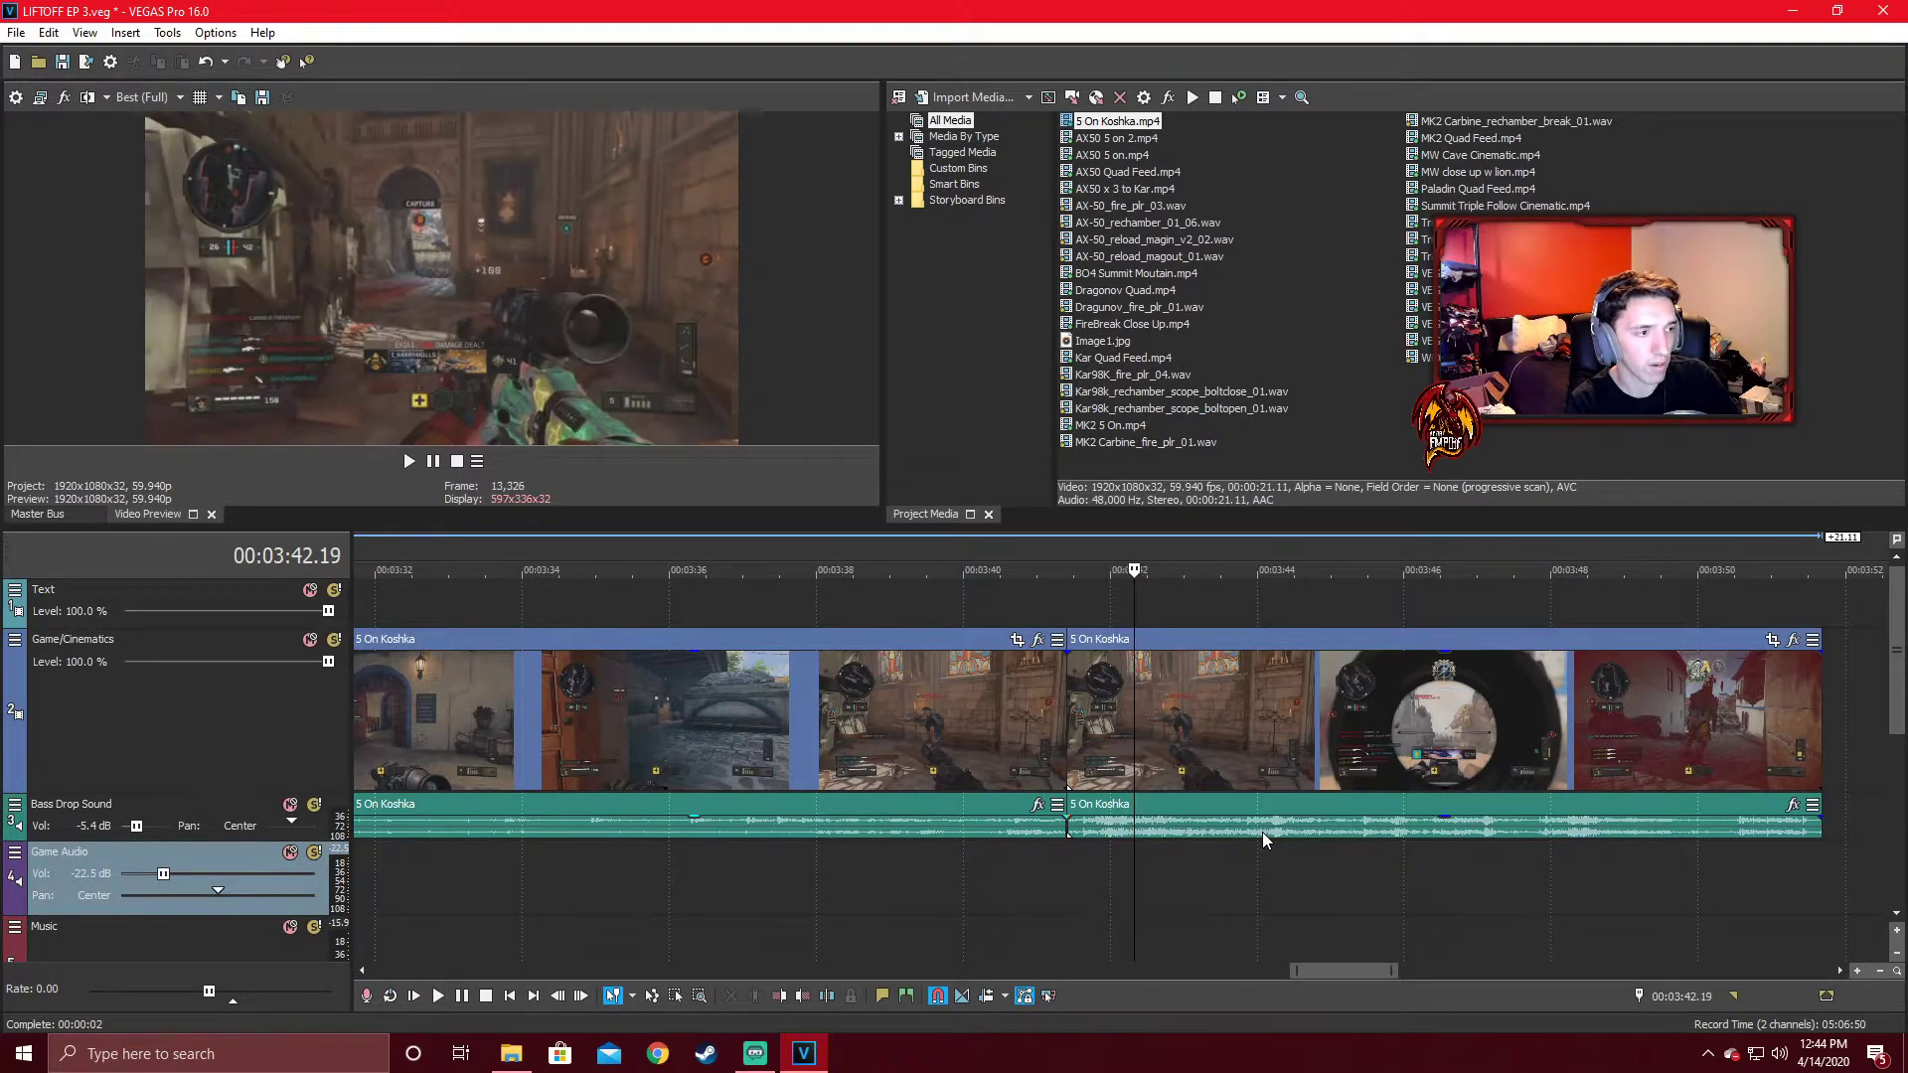
key("s")
Delete the 5 On Koshka segments before and after the short gunshot section.
left_click(1038, 745)
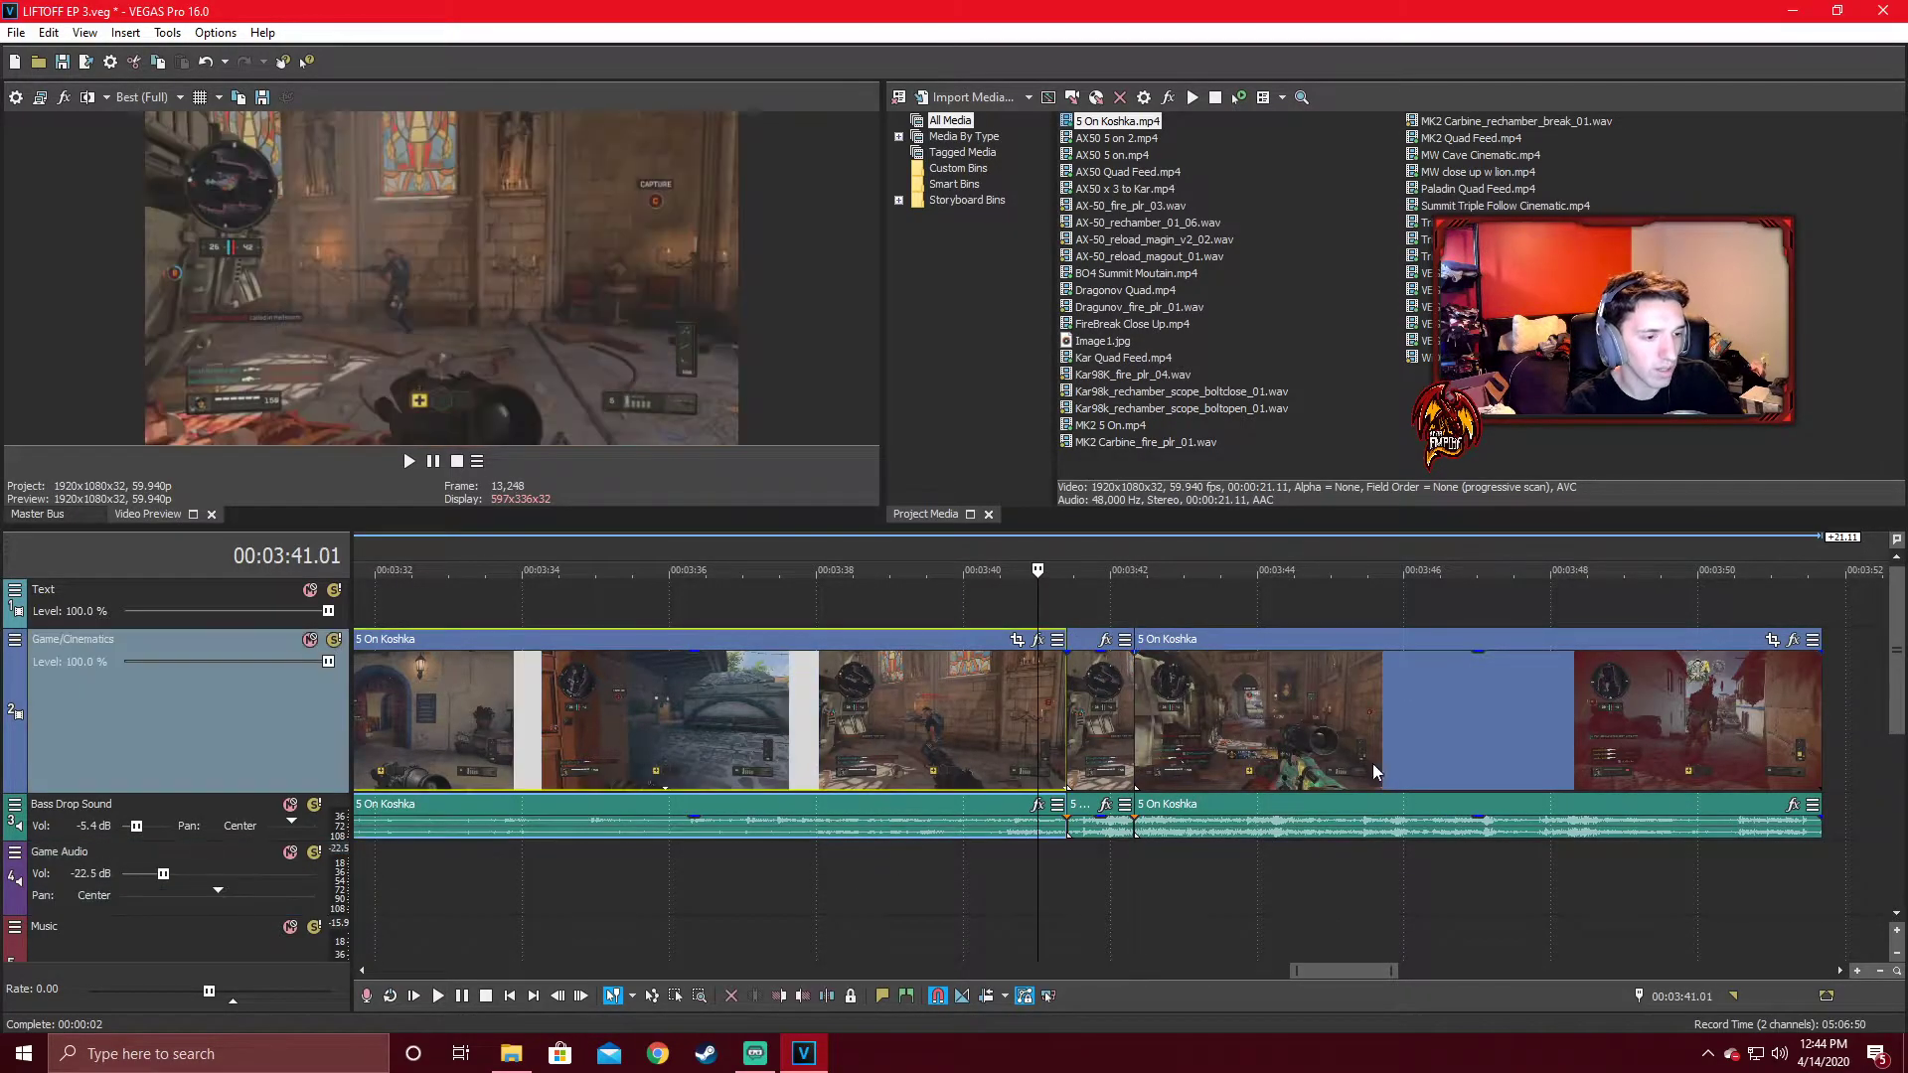
key("Delete")
left_click(1421, 730)
key("Delete")
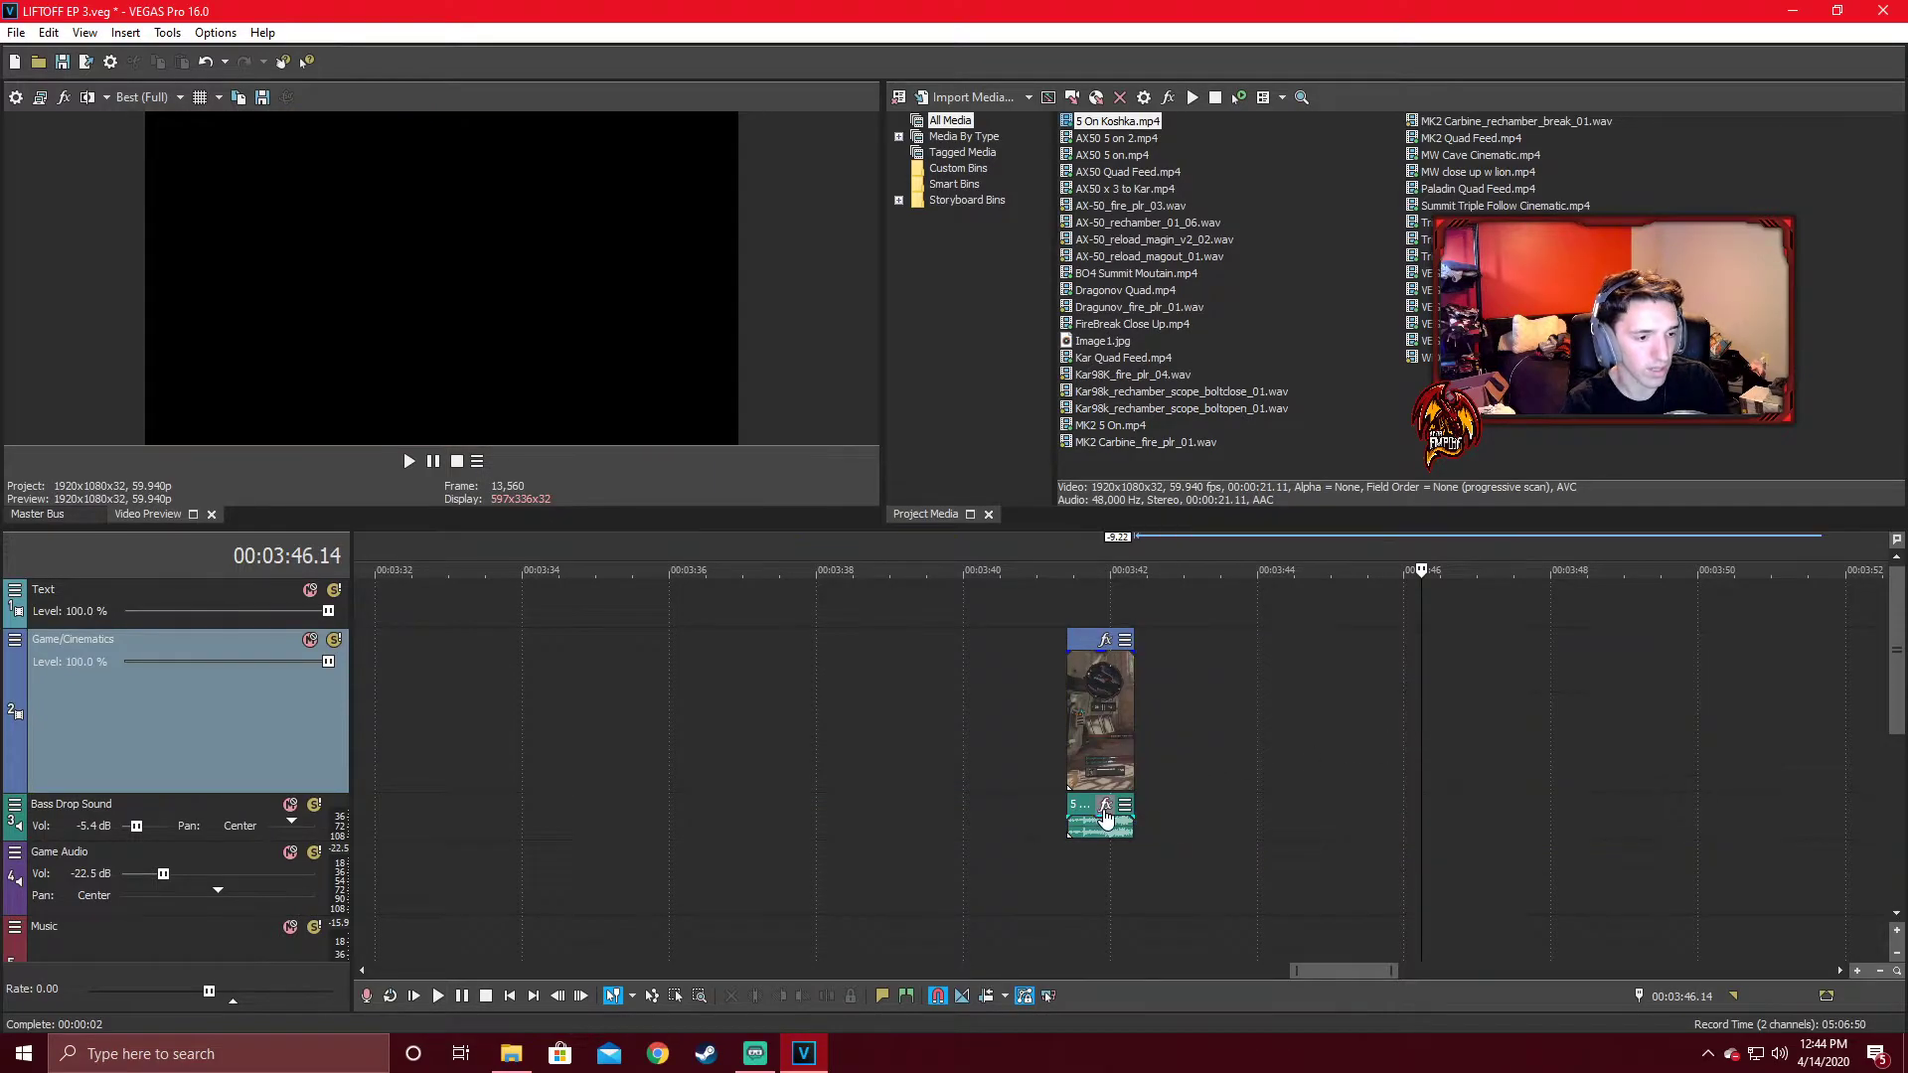
Ungroup the short 5 On Koshka gunshot section's video from its audio, and select the audio event alone.
right_click(1098, 715)
mouse_move(1201, 890)
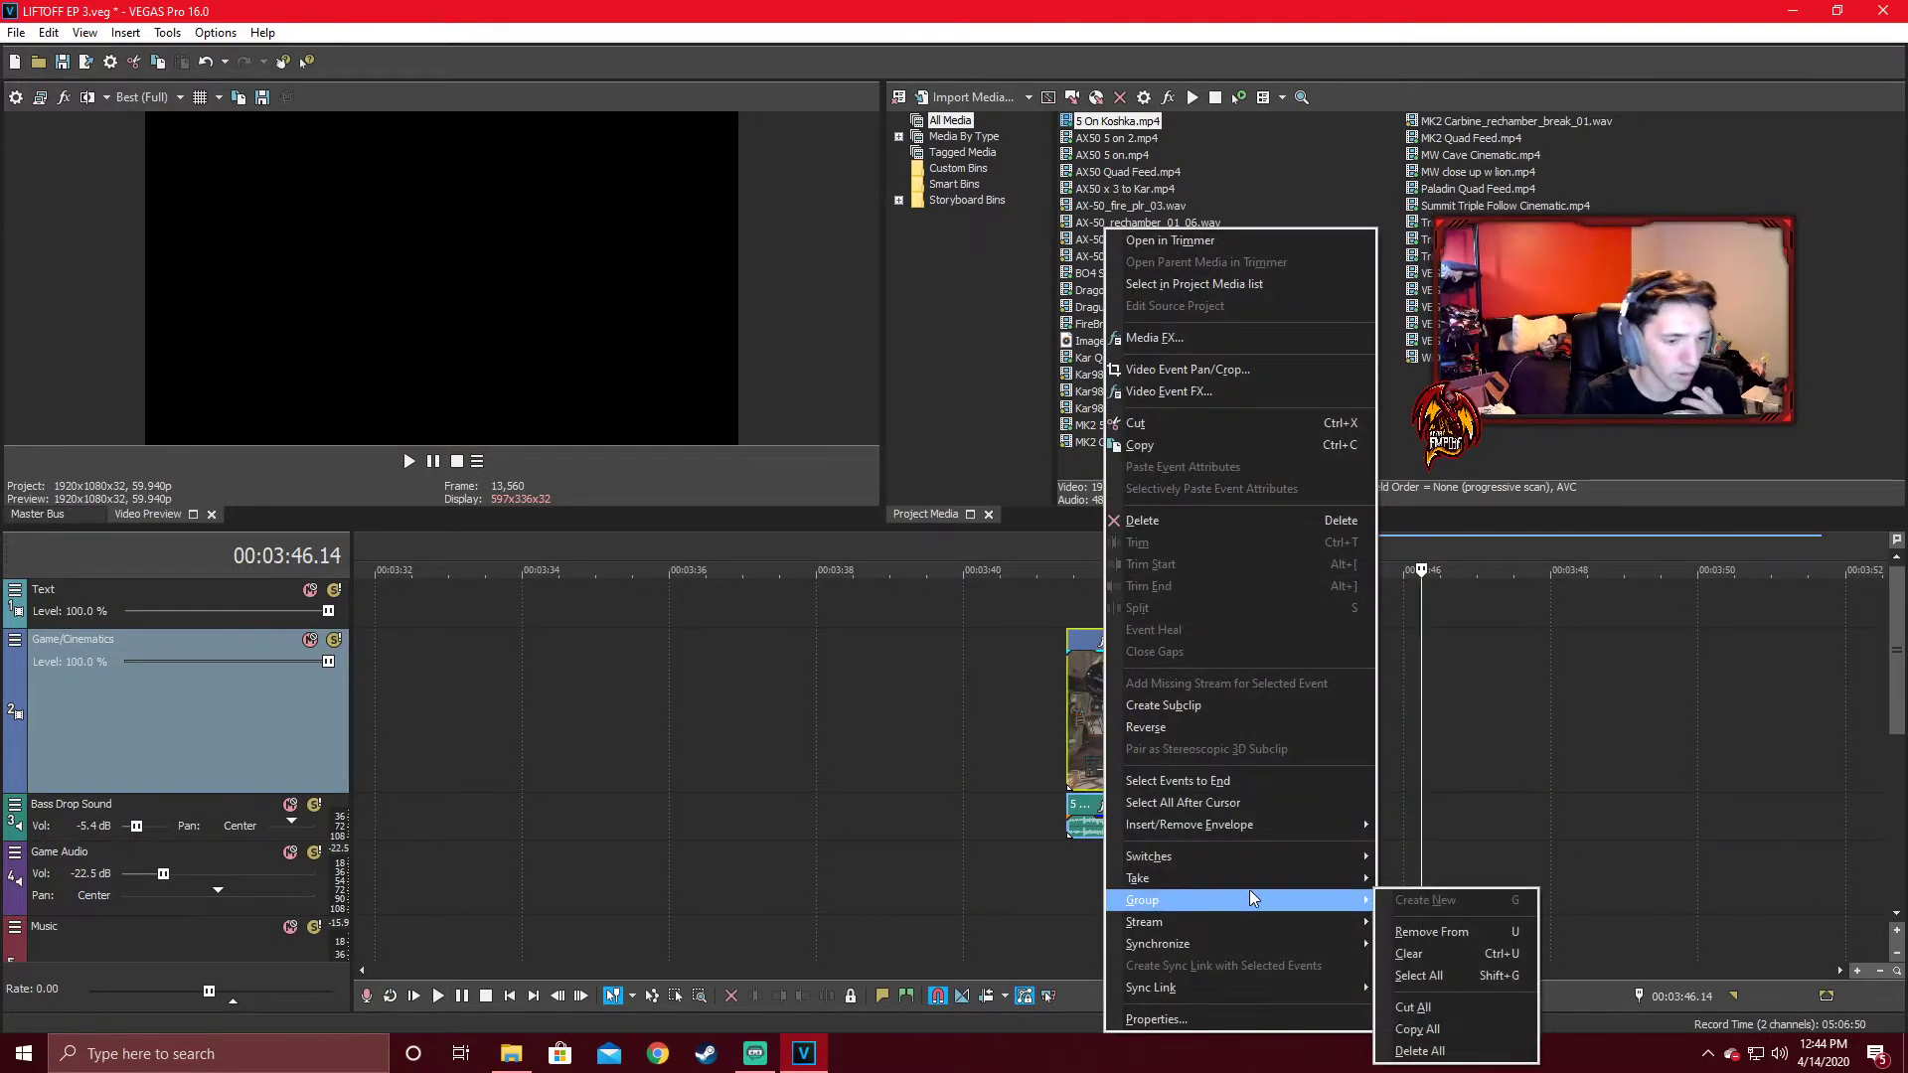
left_click(1451, 930)
left_click(1101, 827)
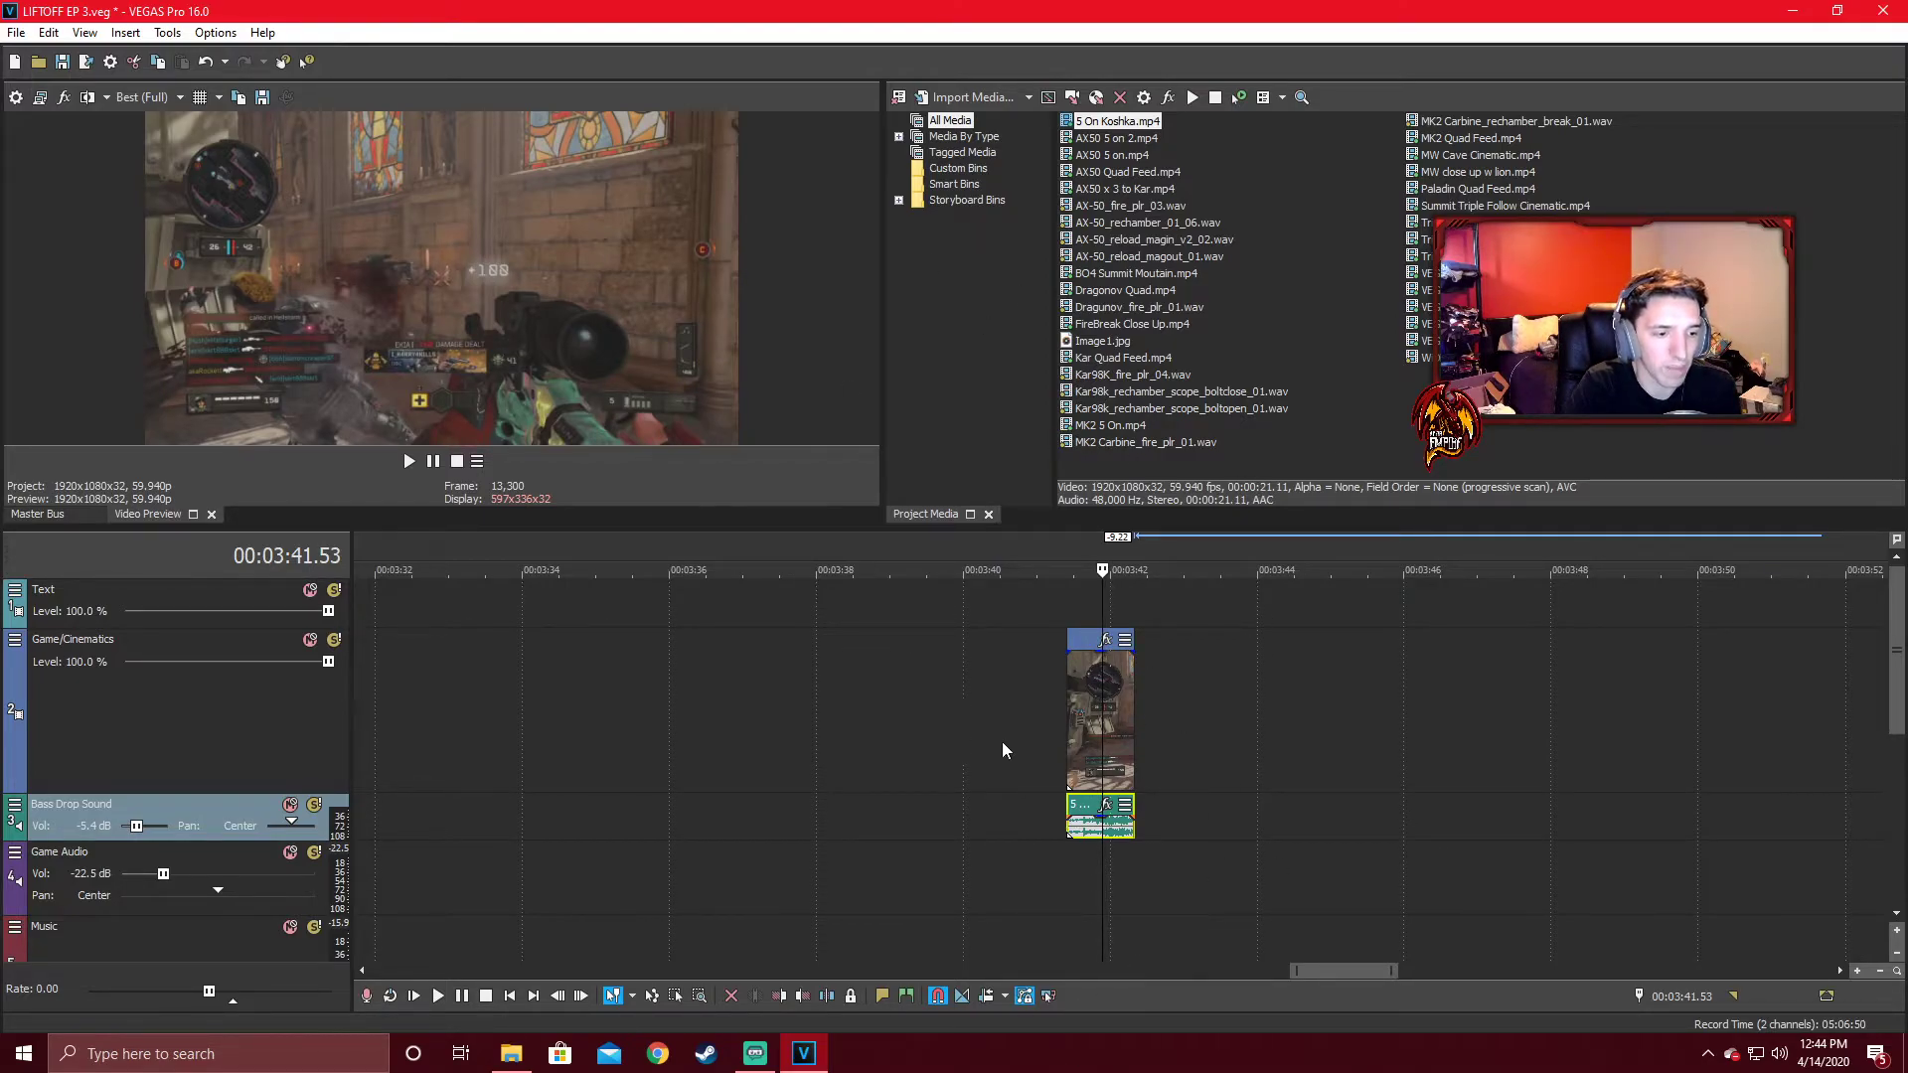
Delete the remaining short 5 On Koshka section from the empty area past the montage's end.
scroll(1012, 718, "up", 5)
scroll(964, 962, "up", 2)
scroll(813, 821, "down", 10)
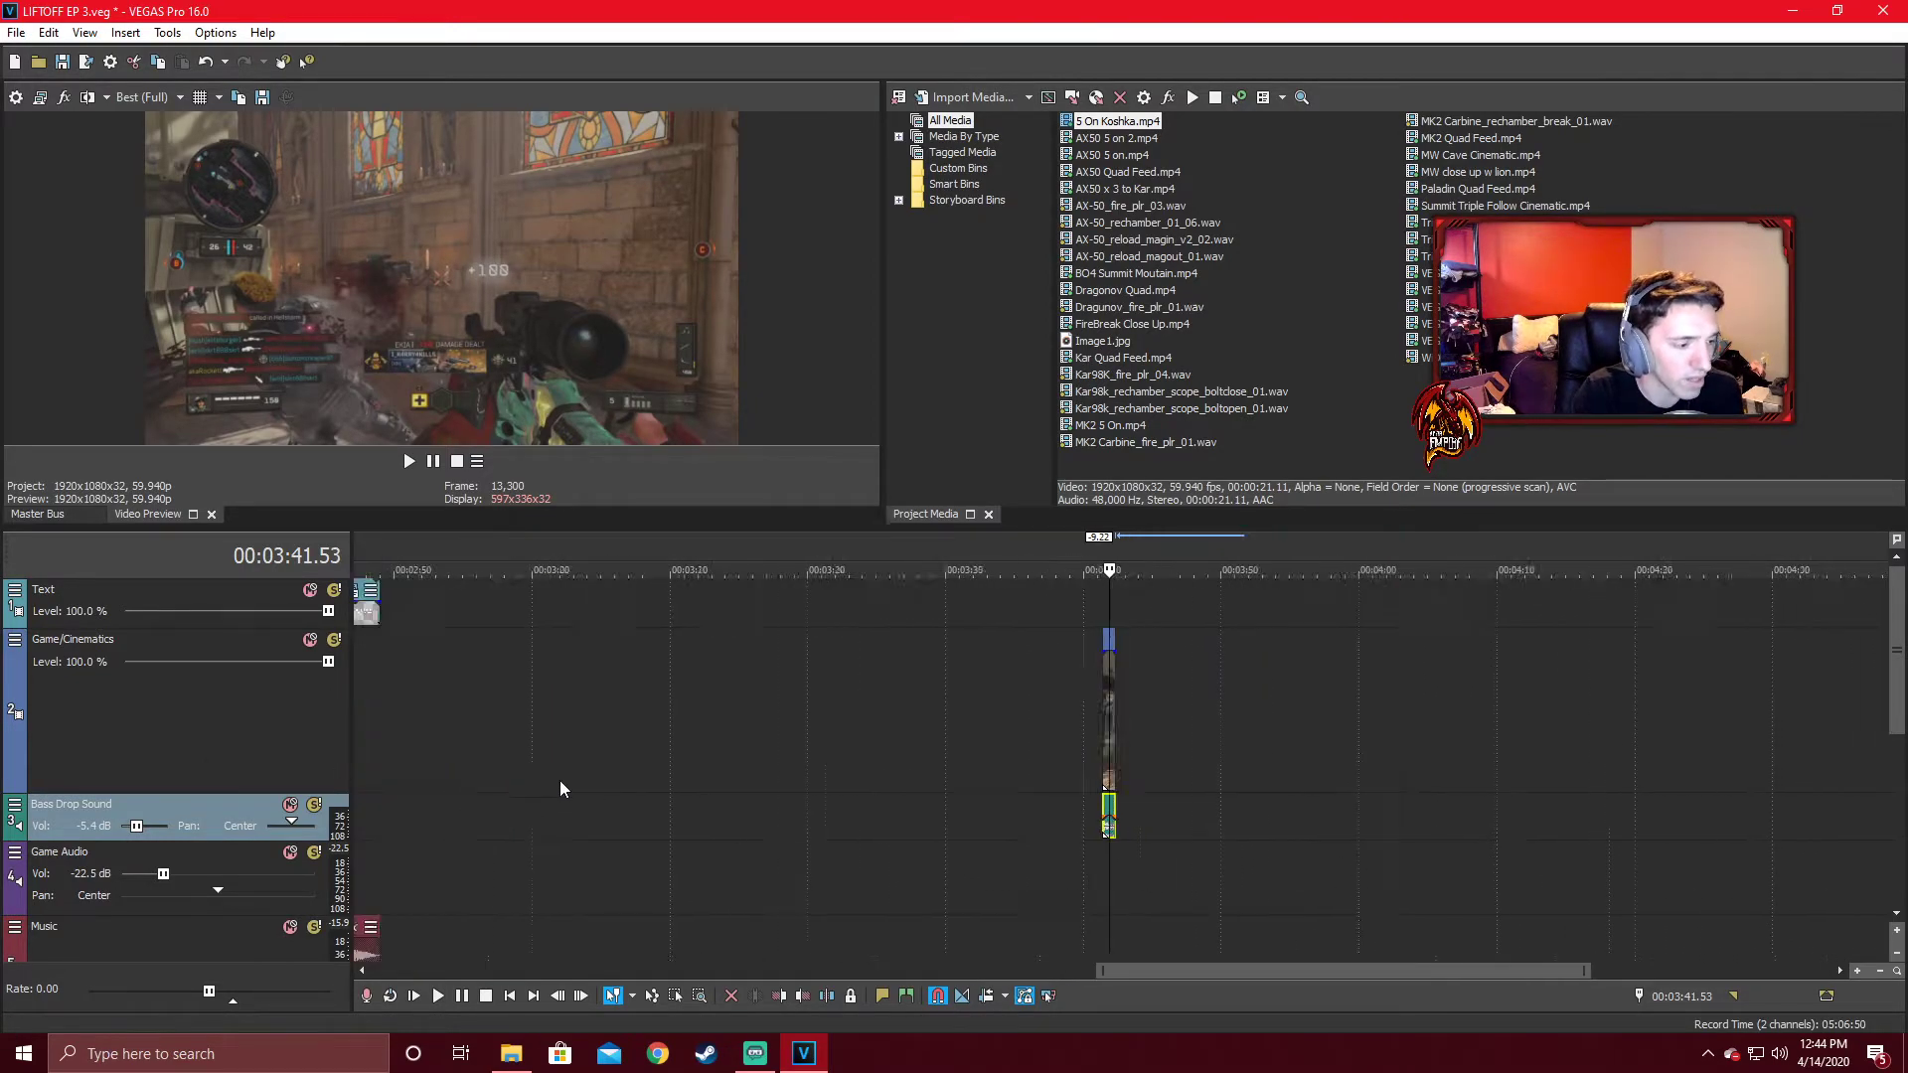
left_click(1105, 686)
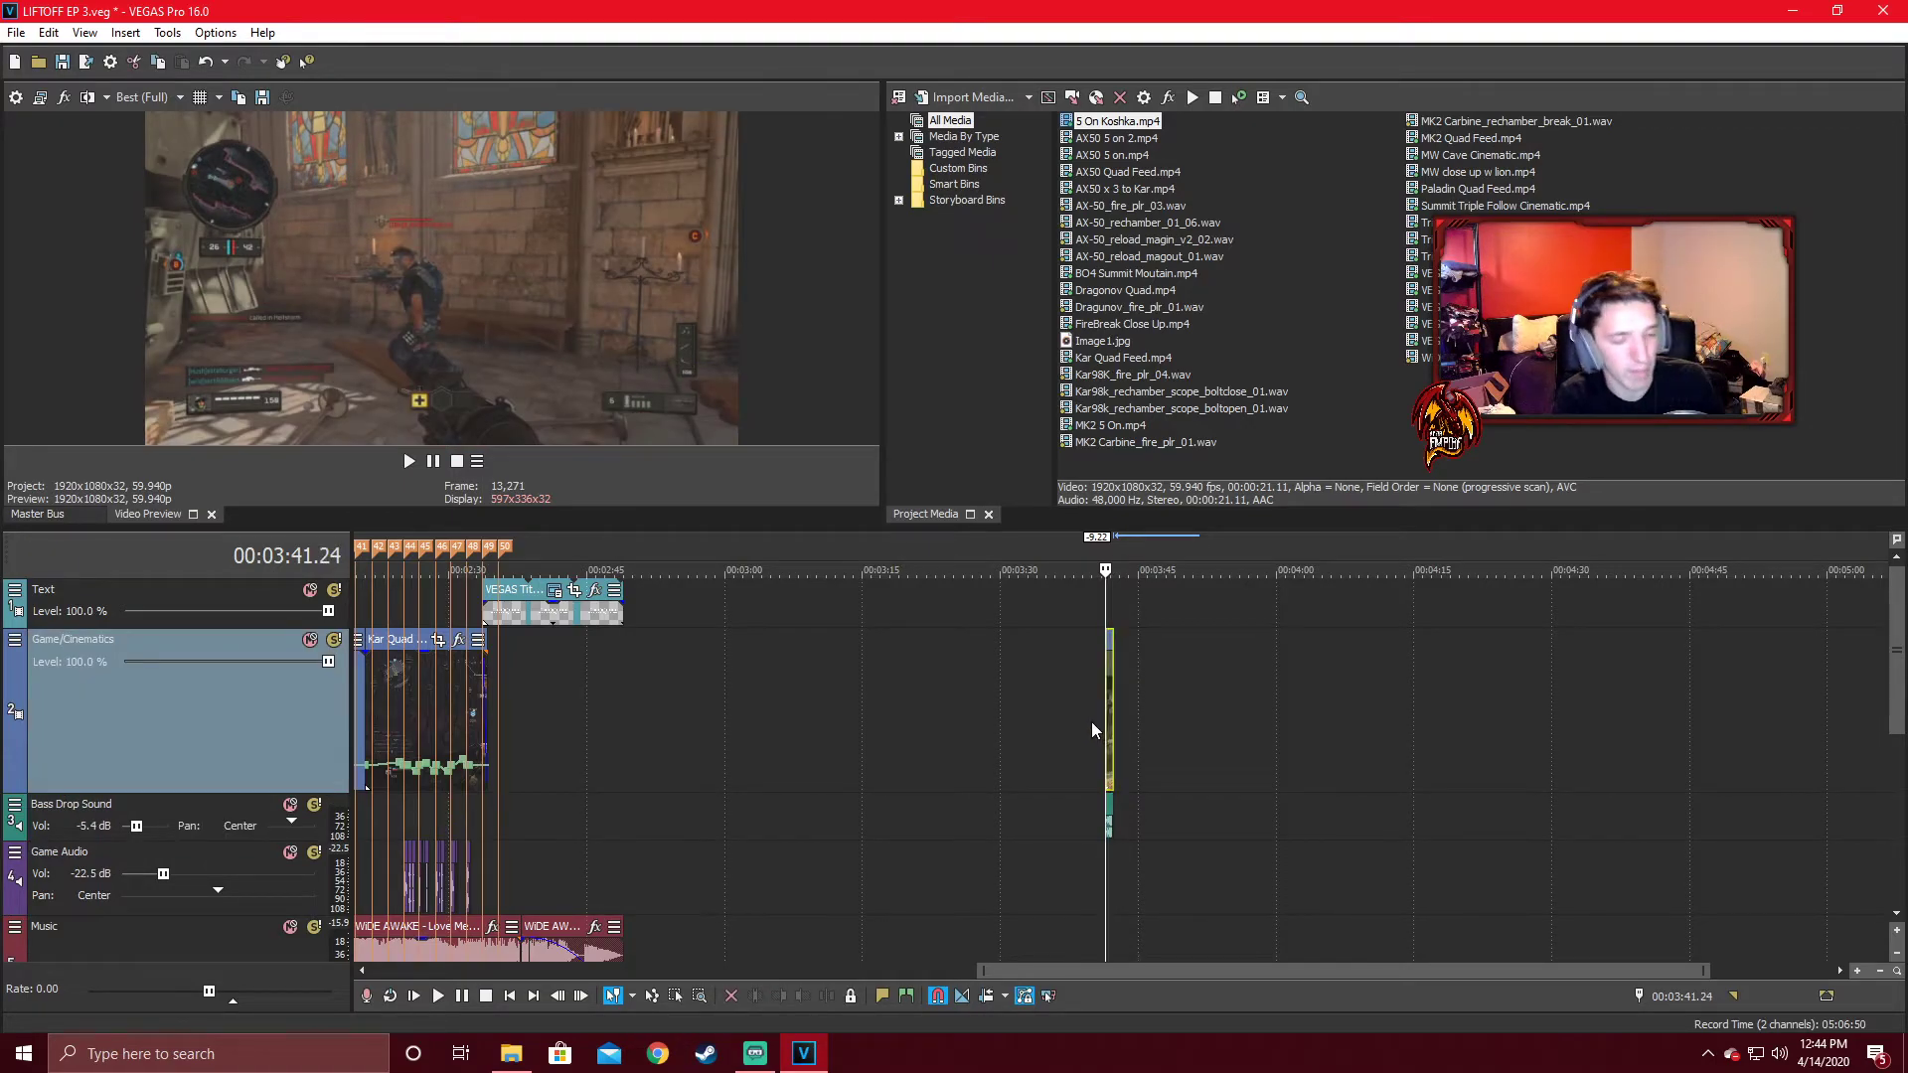
key("Delete")
scroll(1091, 721, "right", 2)
left_click_drag(890, 733, 997, 899)
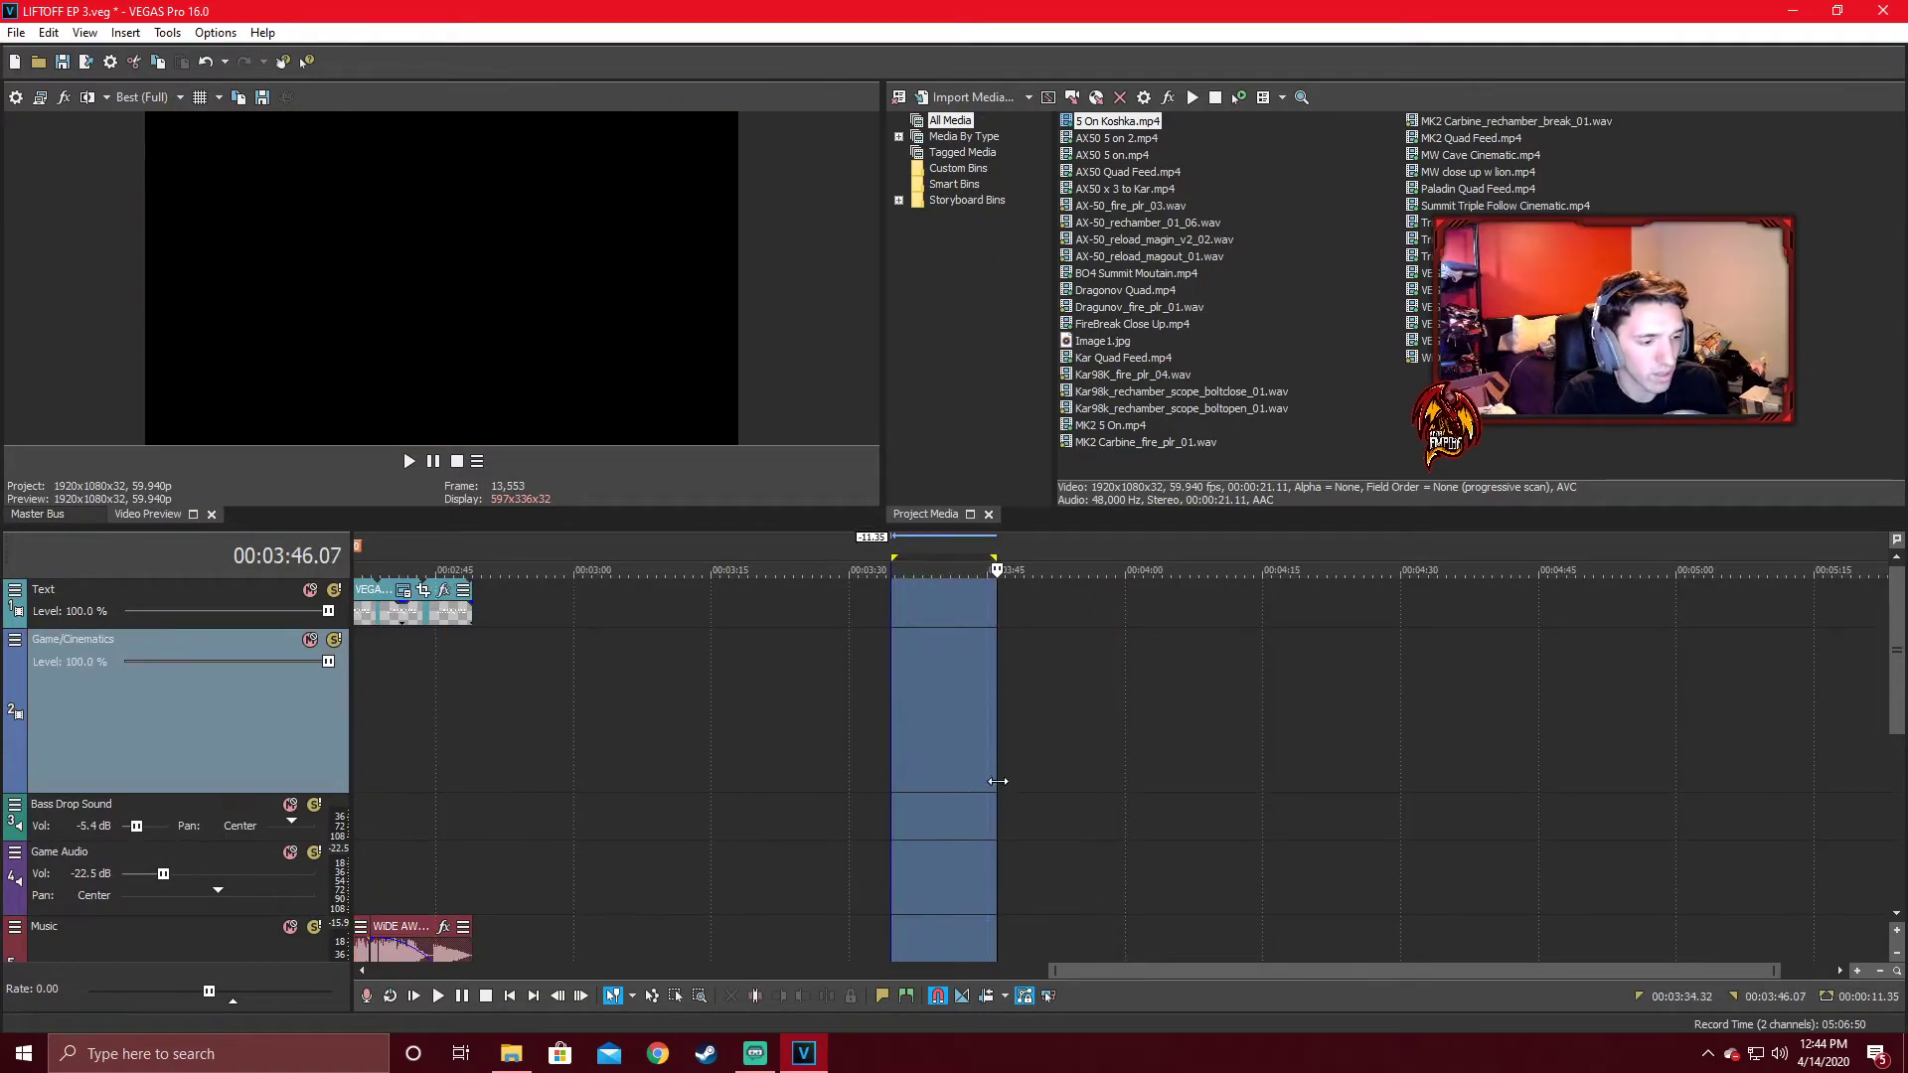
Return to the montage's intro and inspect the title text over the MW close up w lion clip around 00:00:23.
scroll(997, 900, "down", 3)
left_click(461, 866)
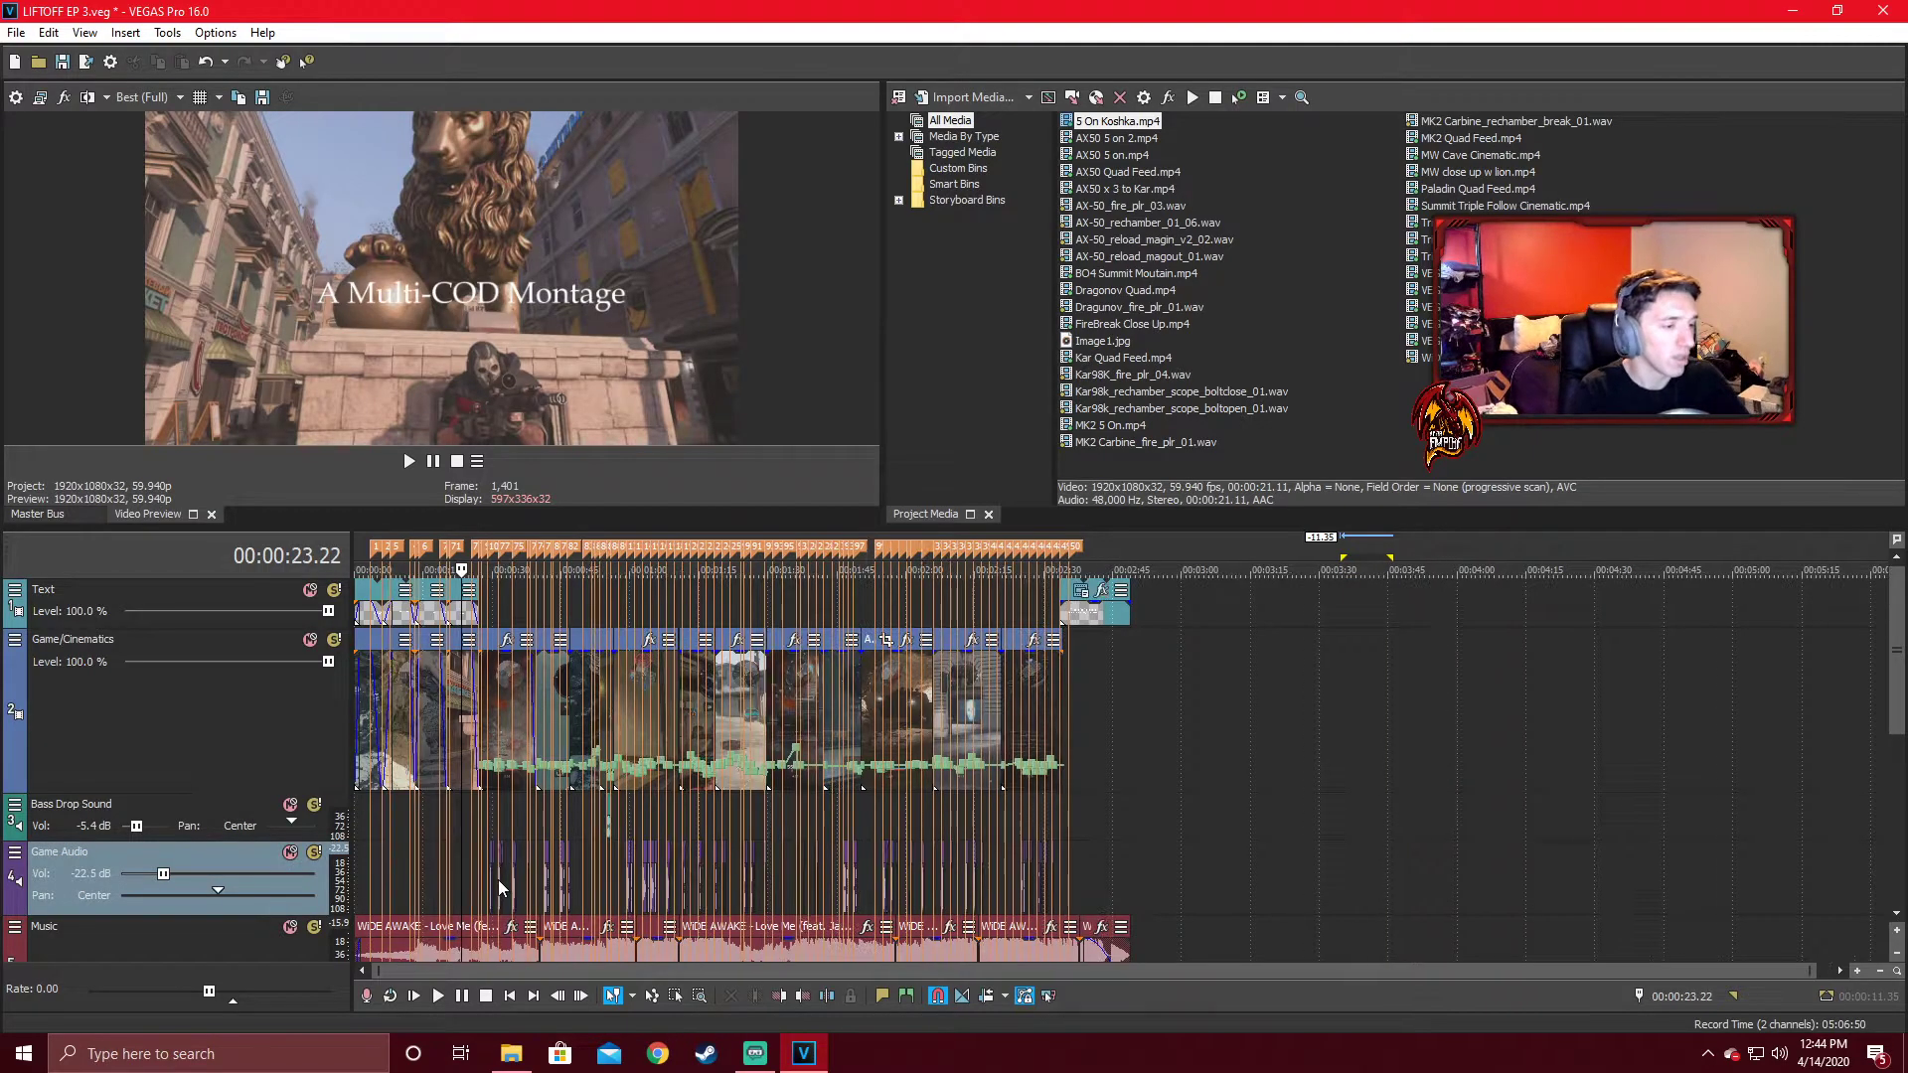
scroll(497, 880, "up", 5)
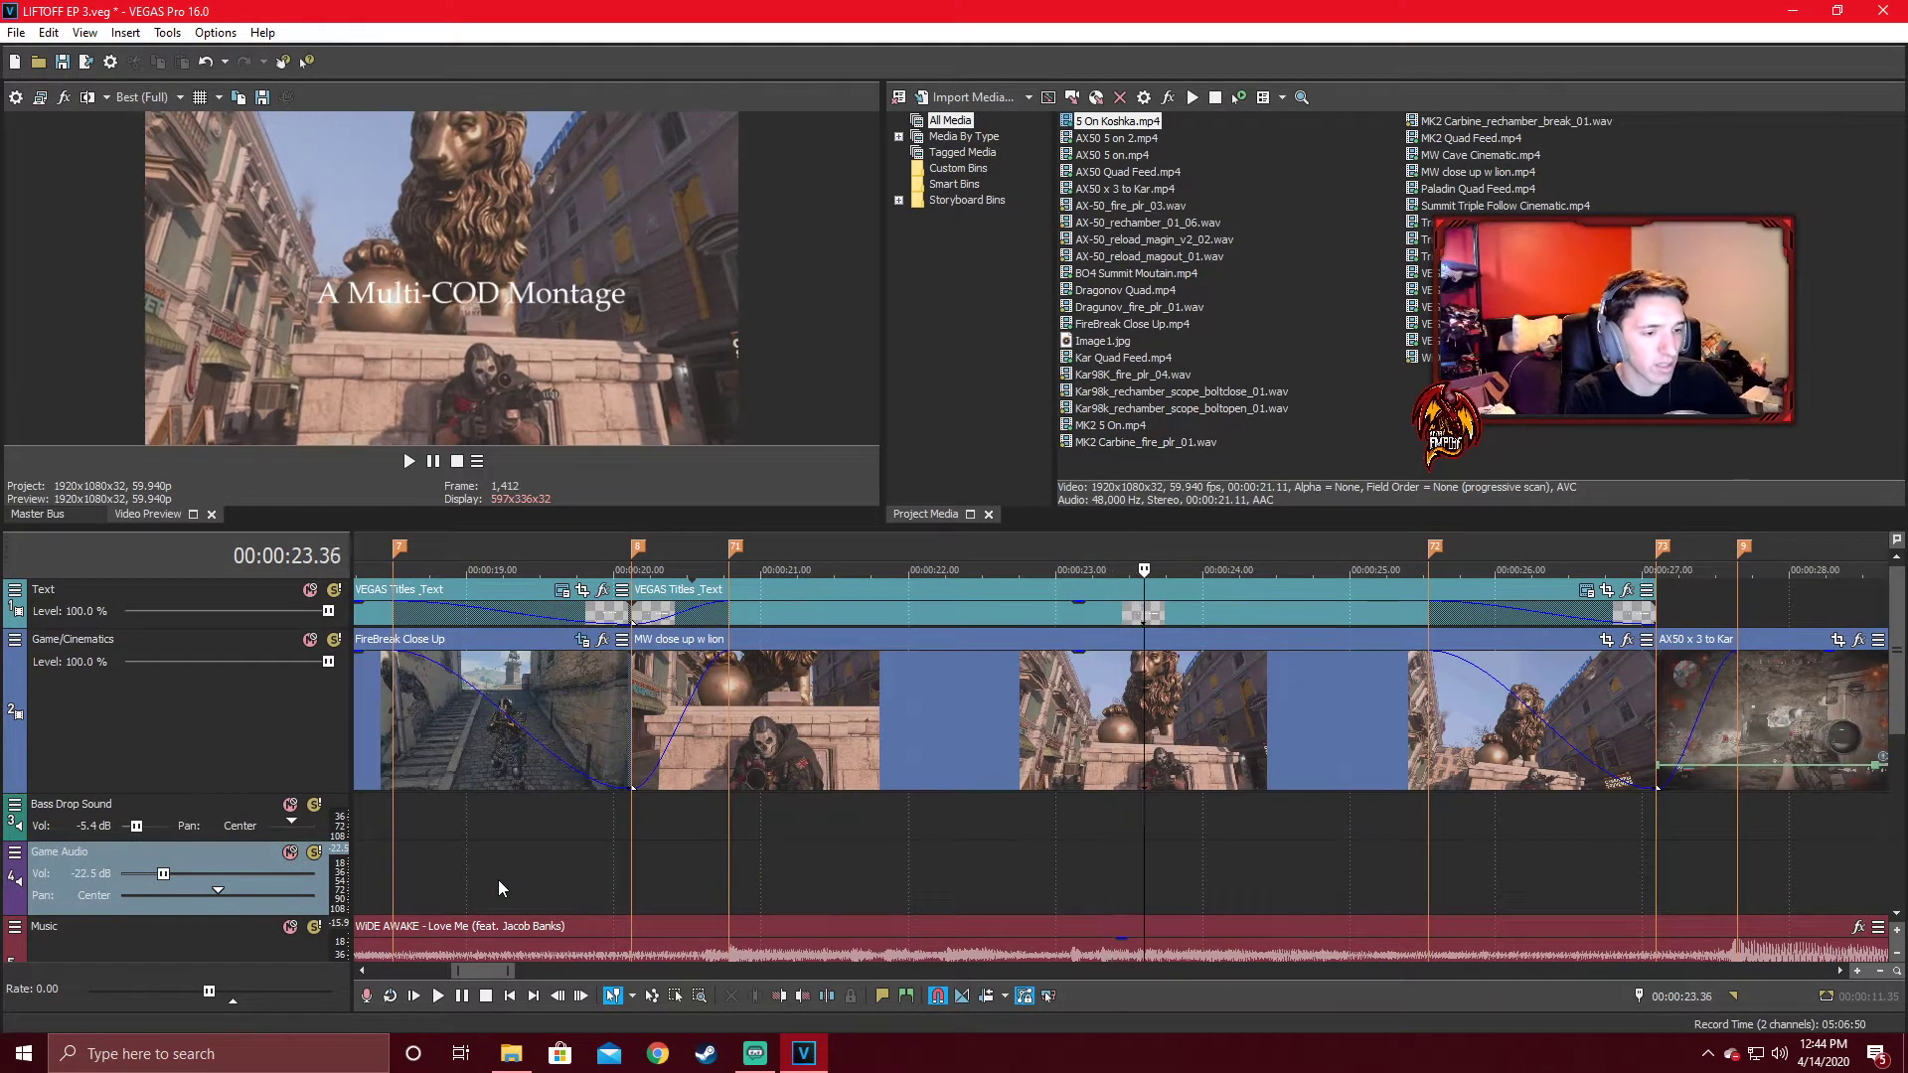
Place the playhead in the Triple Head clip around 00:00:42 and play back its synced section.
scroll(498, 880, "down", 3)
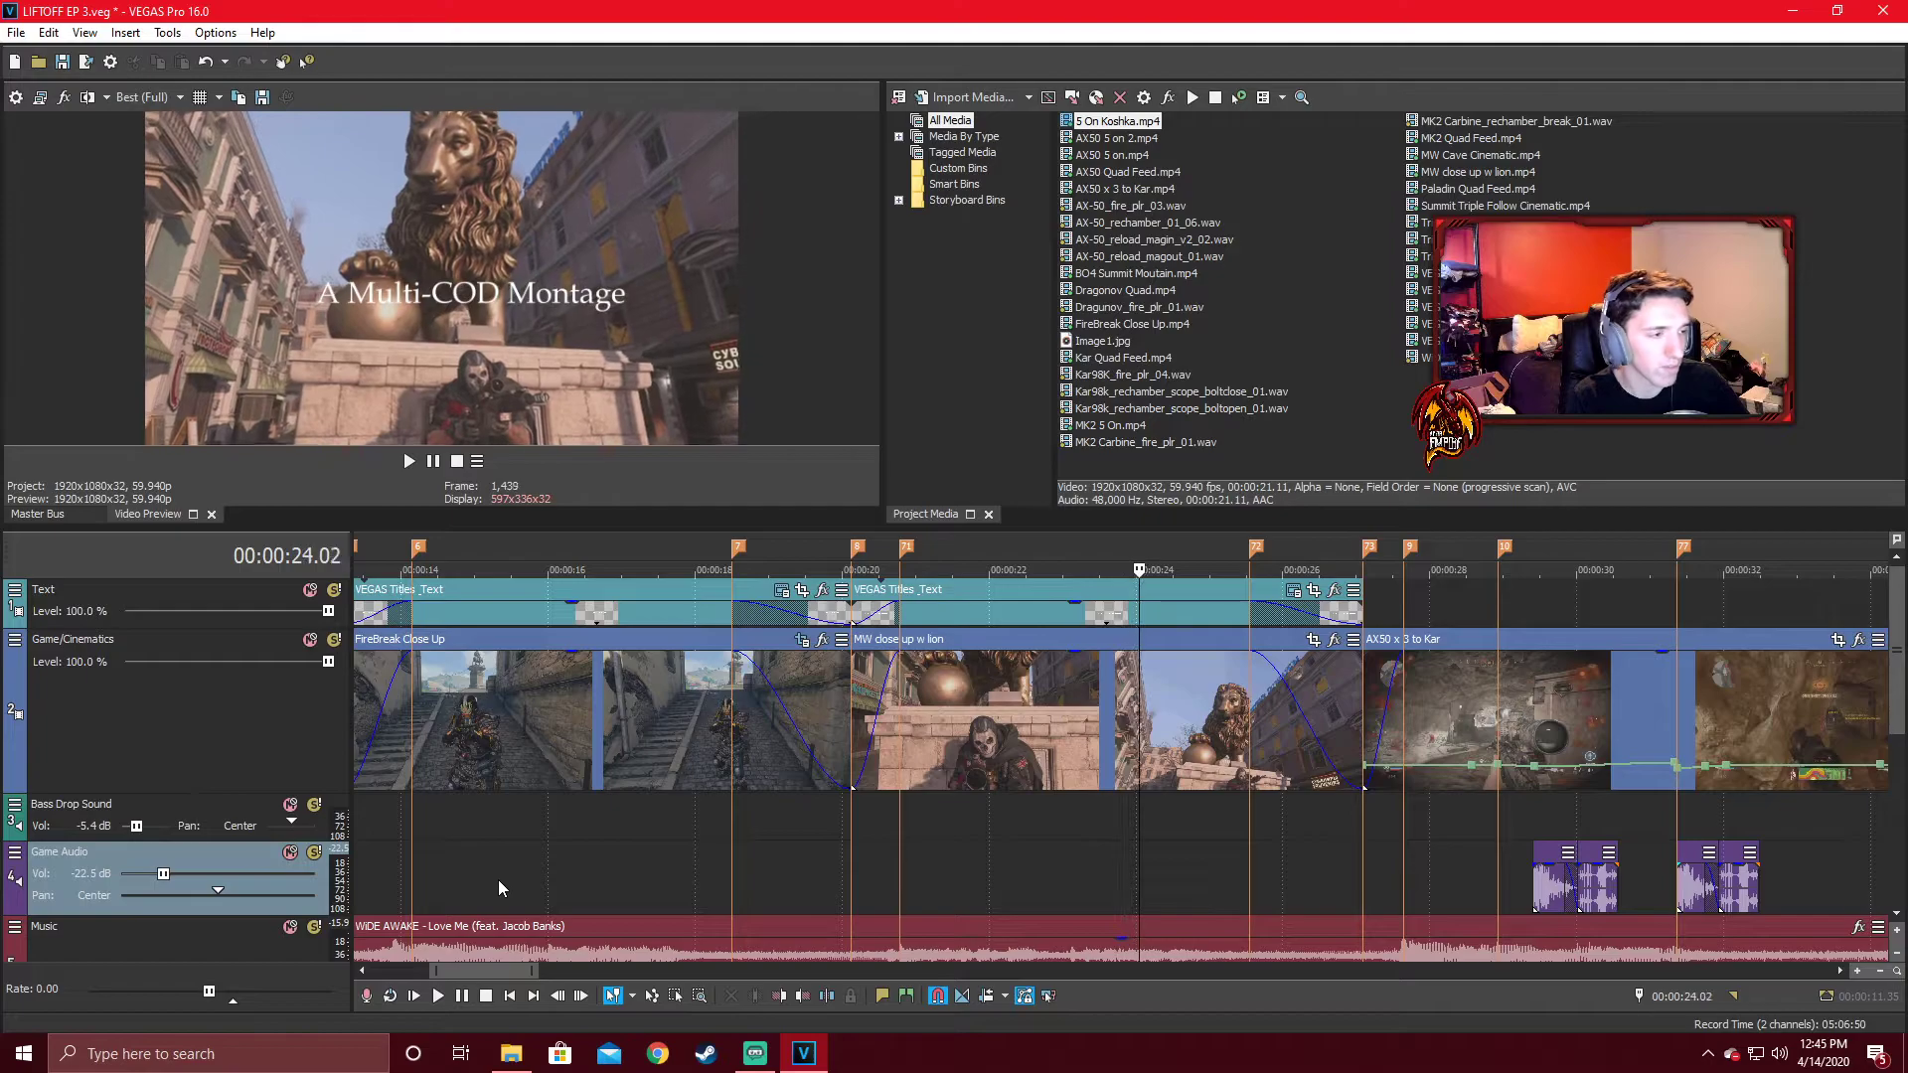
scroll(498, 879, "down", 4)
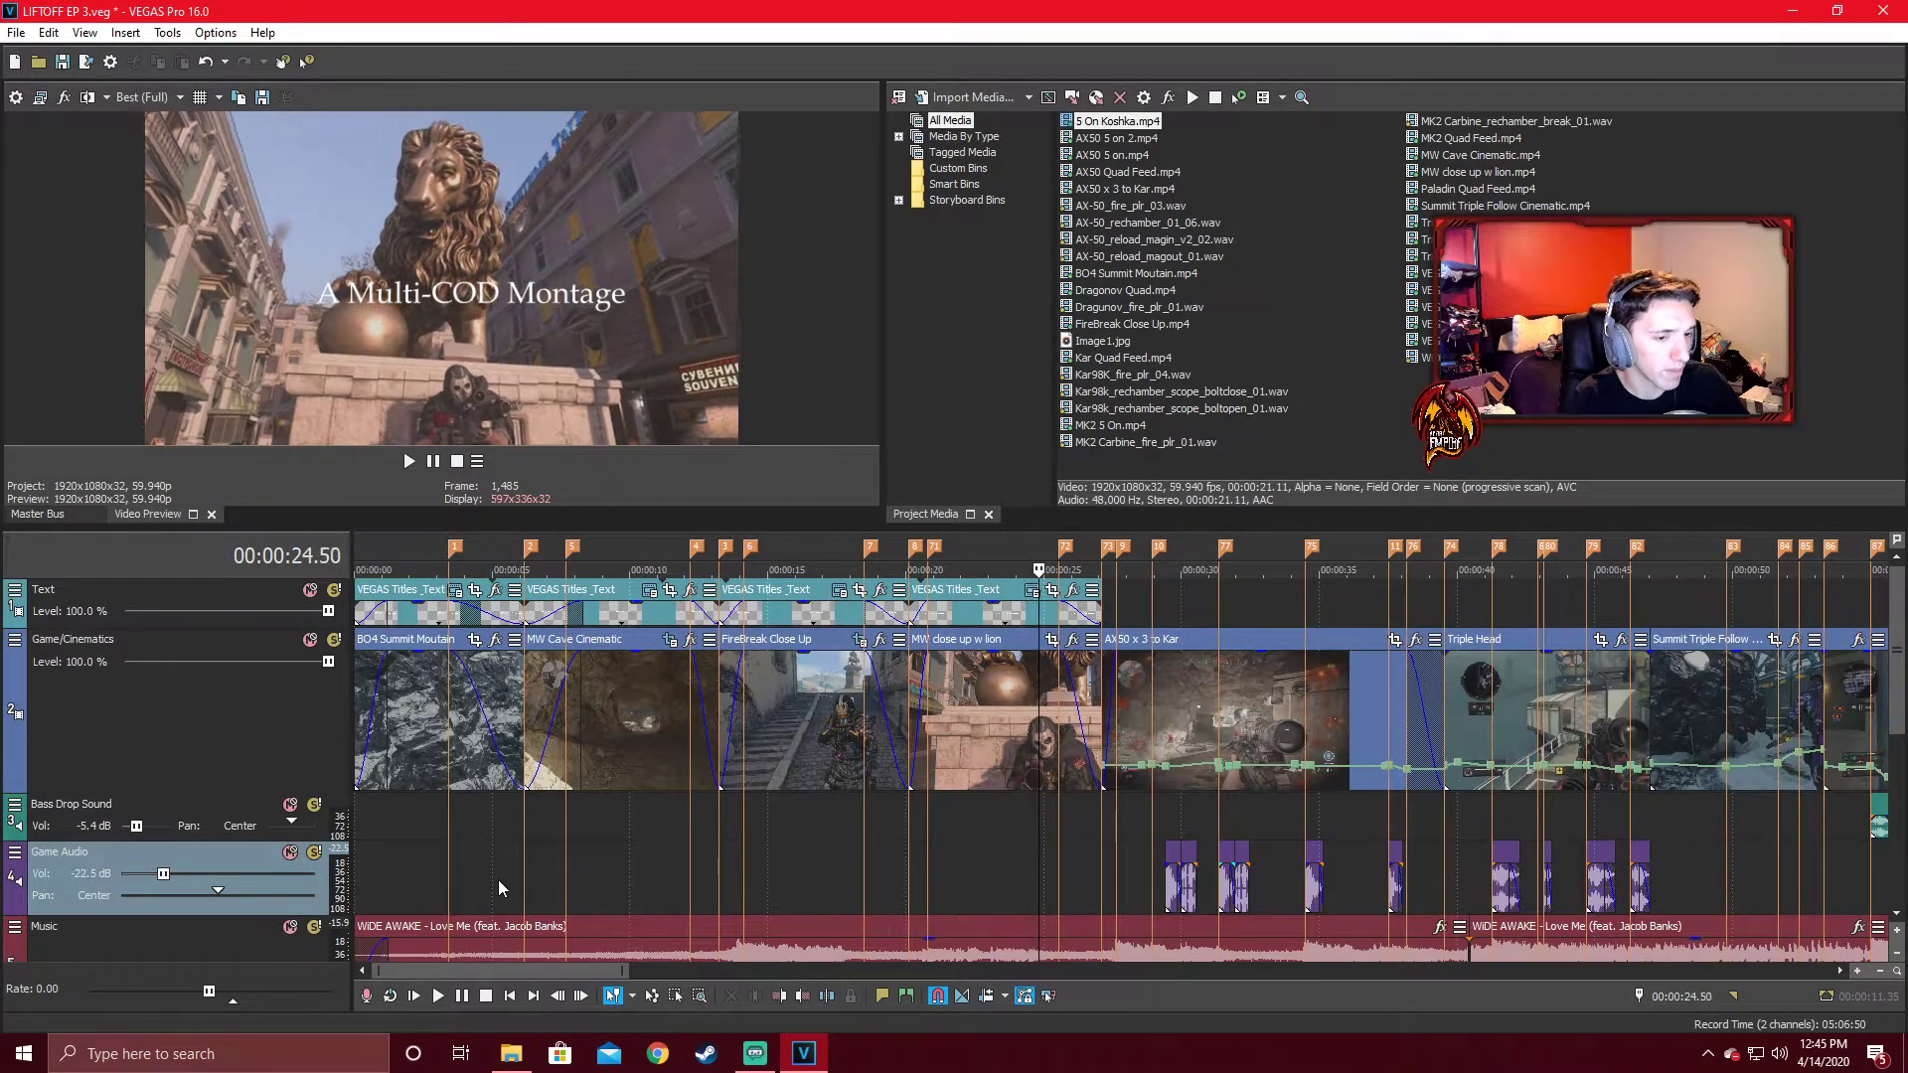
scroll(498, 880, "down", 3)
left_click(932, 743)
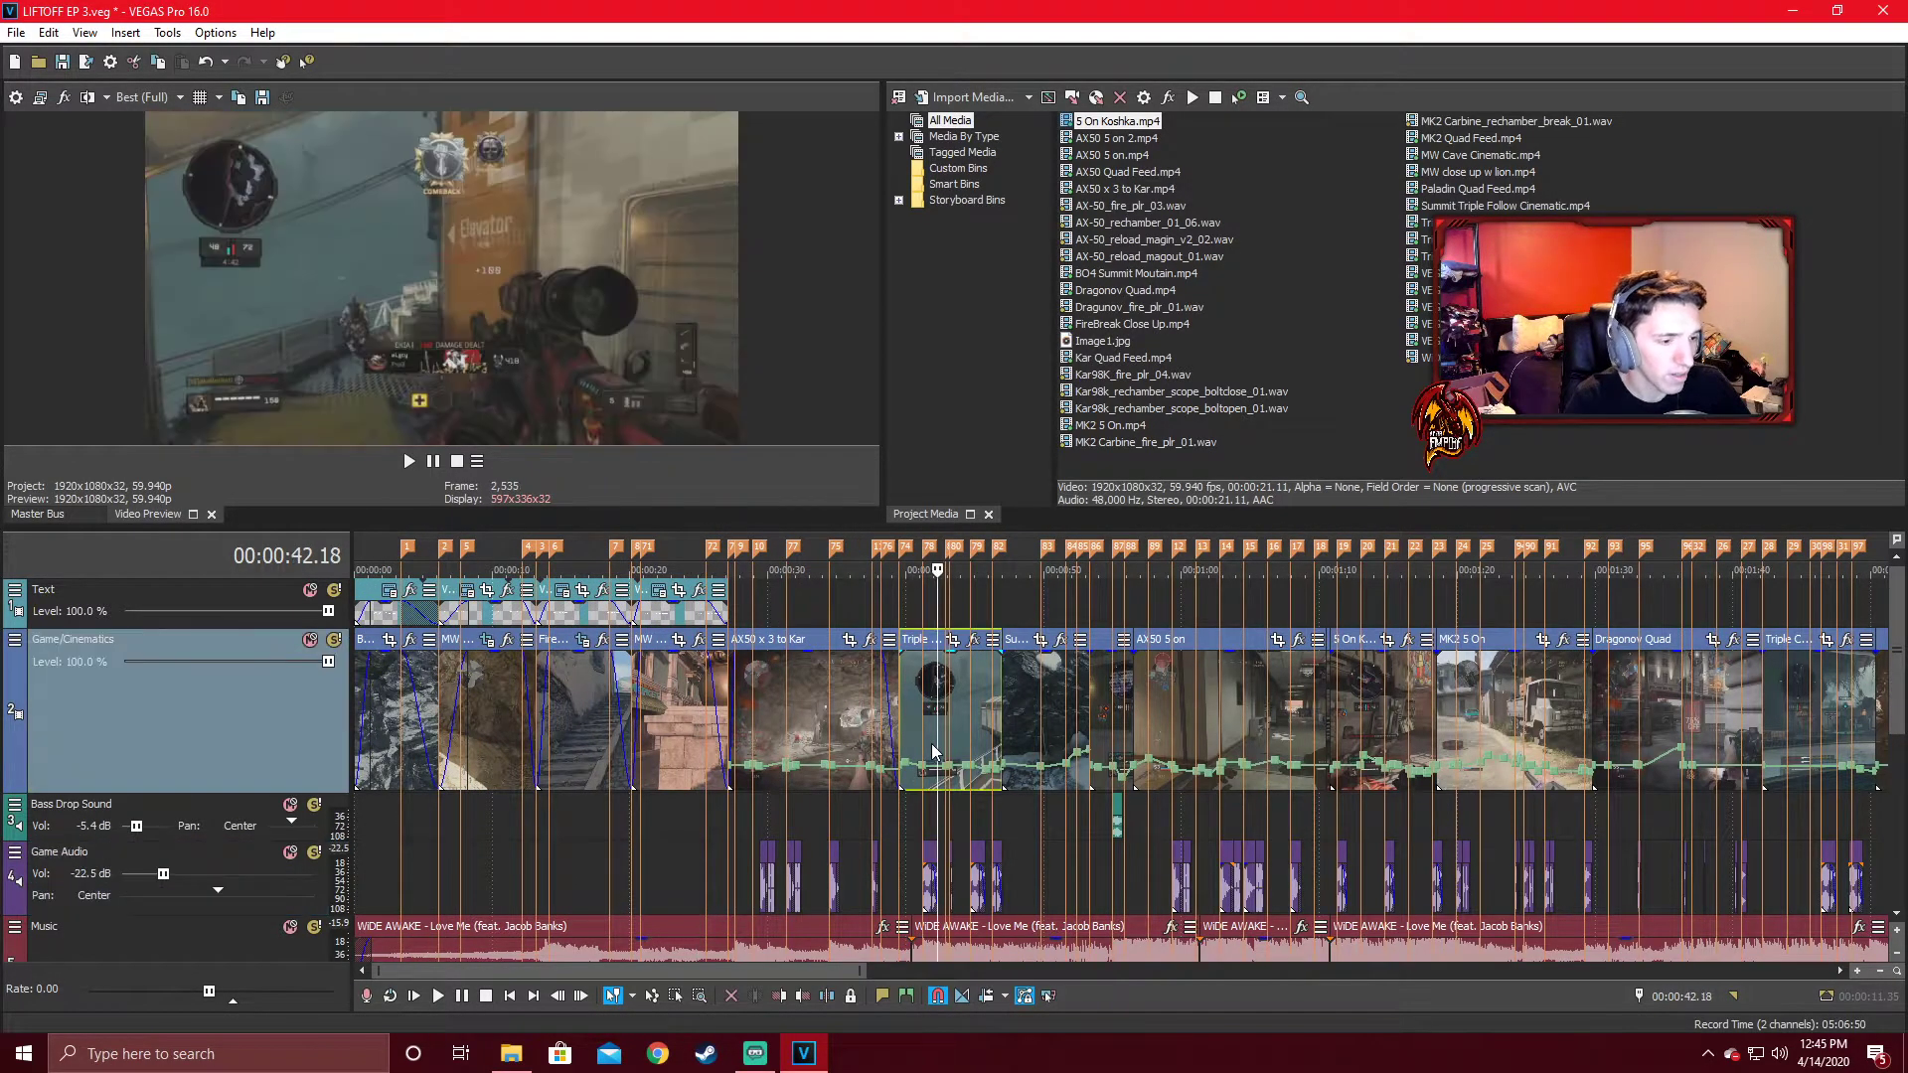
scroll(932, 743, "up", 5)
scroll(932, 743, "up", 1)
key("space")
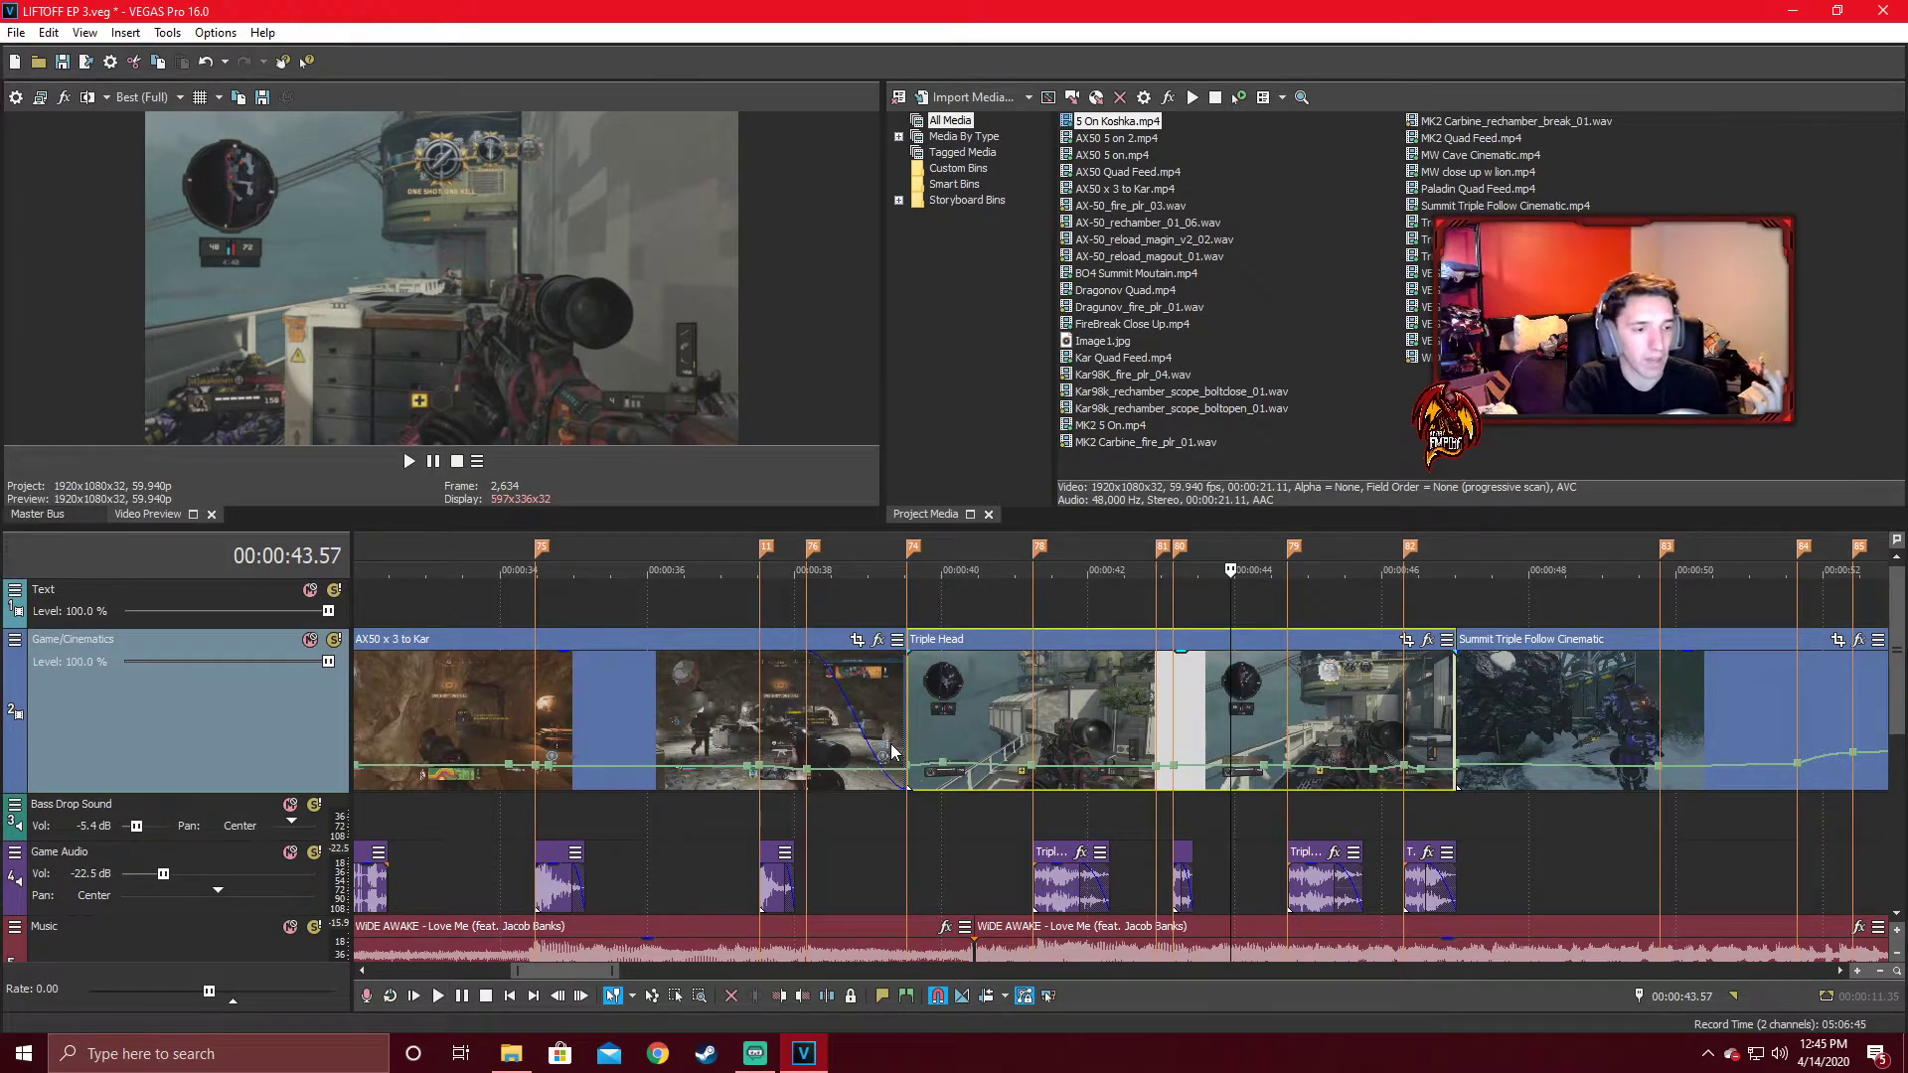
Inspect the montage's ending, selecting the Kar Quad Feed clip and the faded last music segment in turn.
scroll(1185, 702, "down", 5)
scroll(1185, 702, "down", 2)
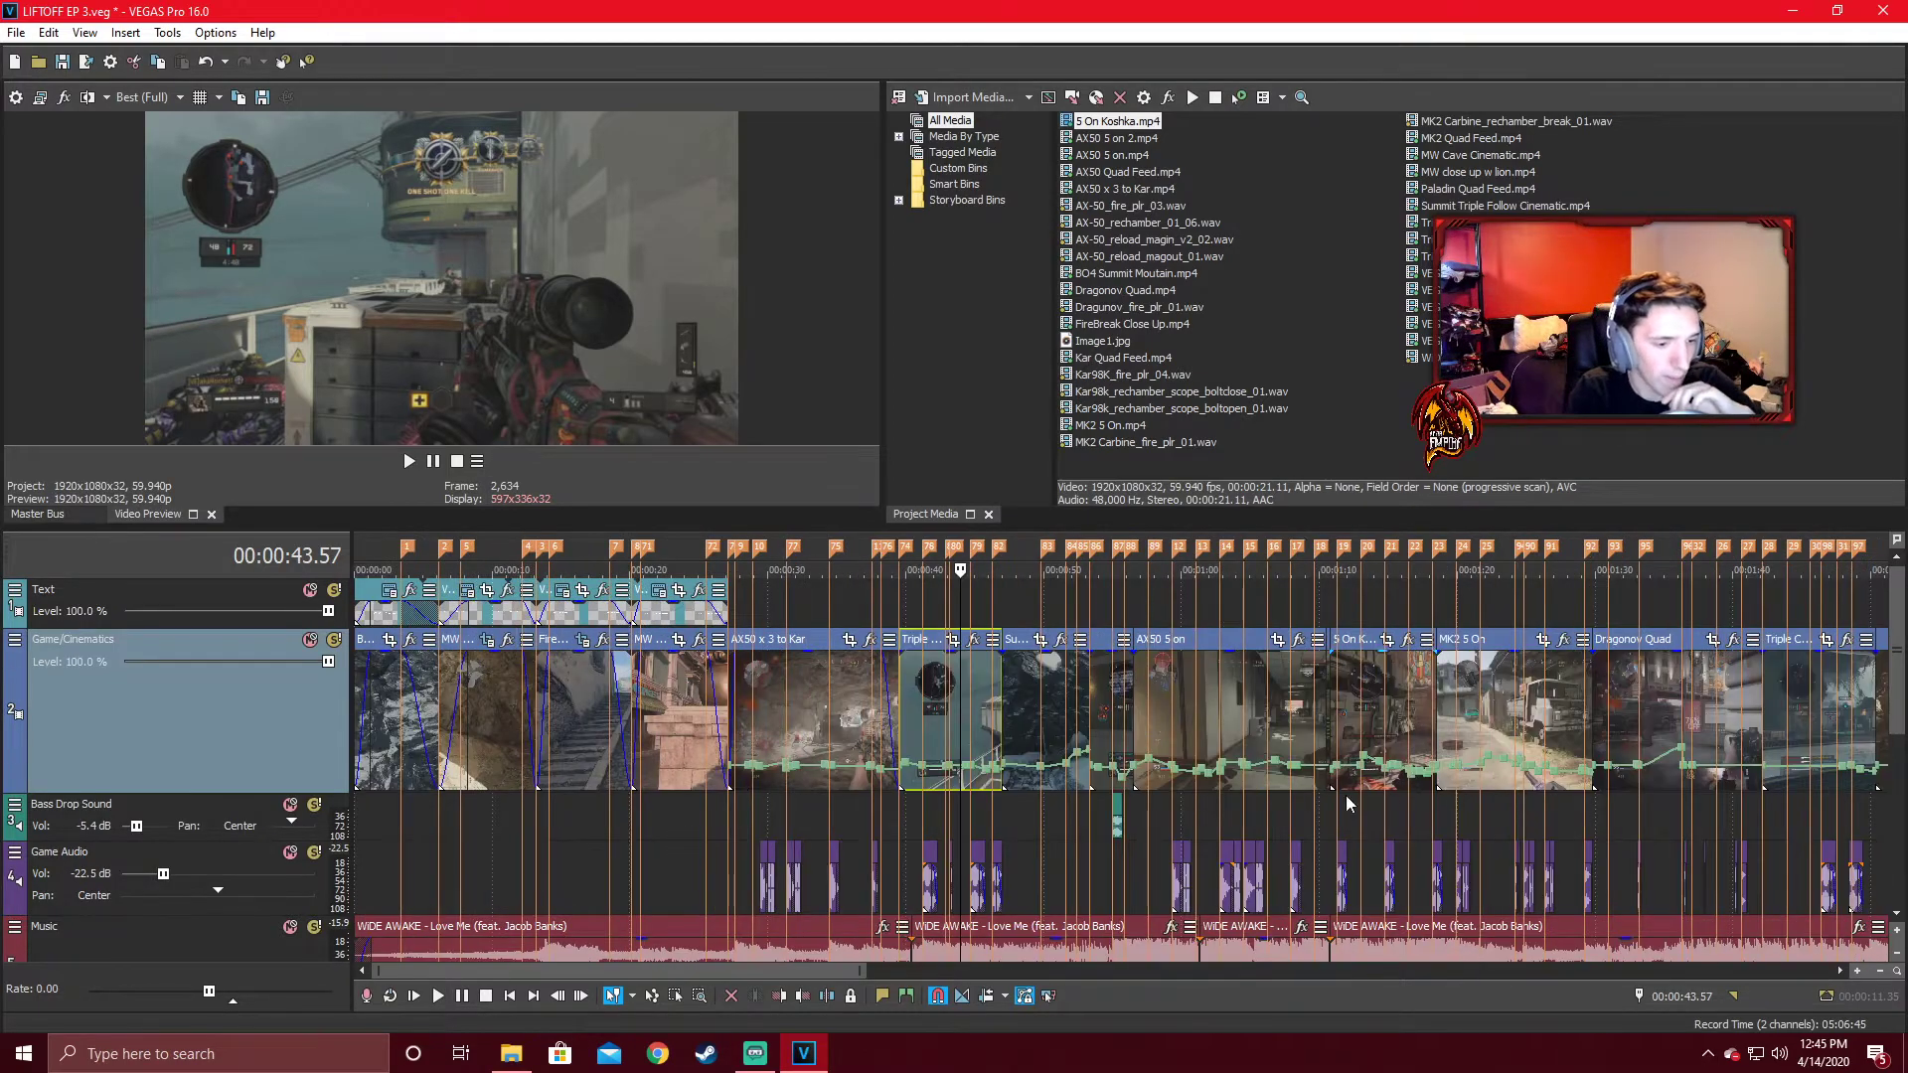
left_click_drag(763, 969, 600, 936)
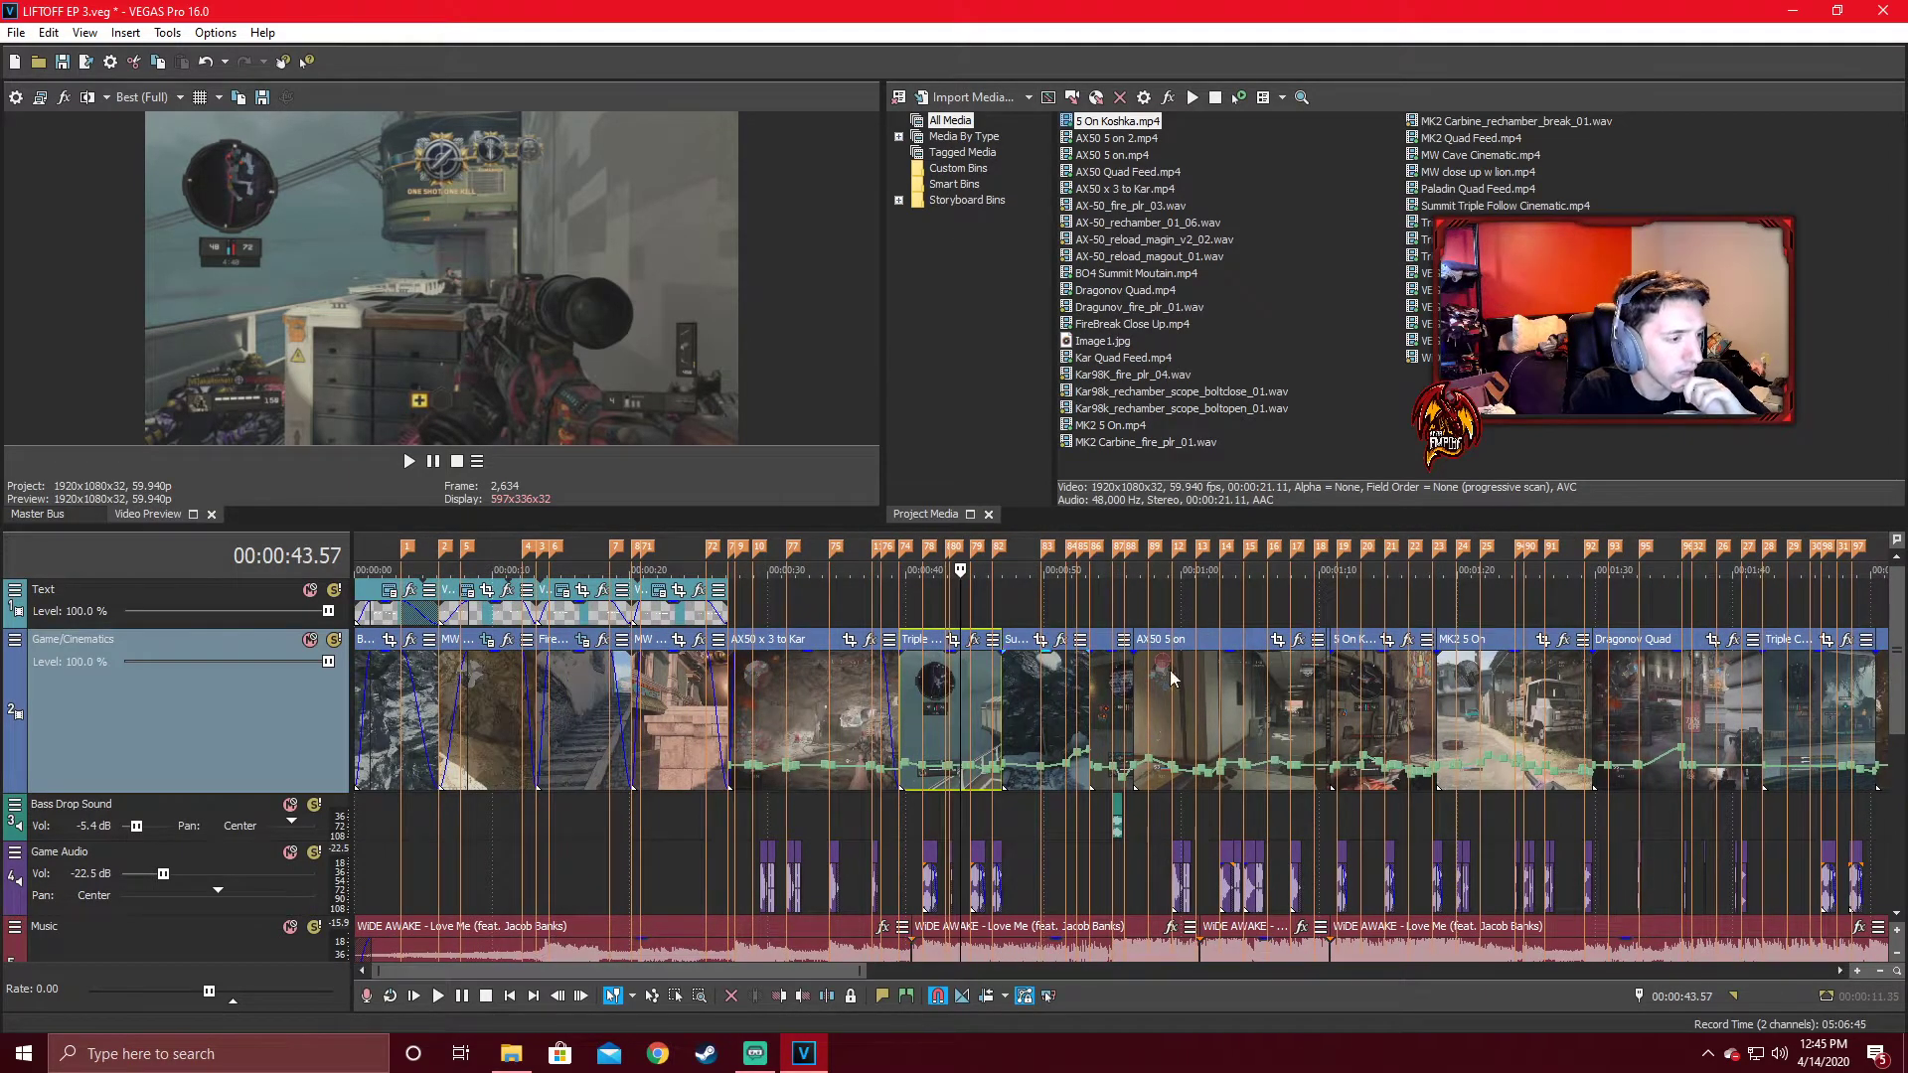
left_click_drag(808, 964, 1453, 970)
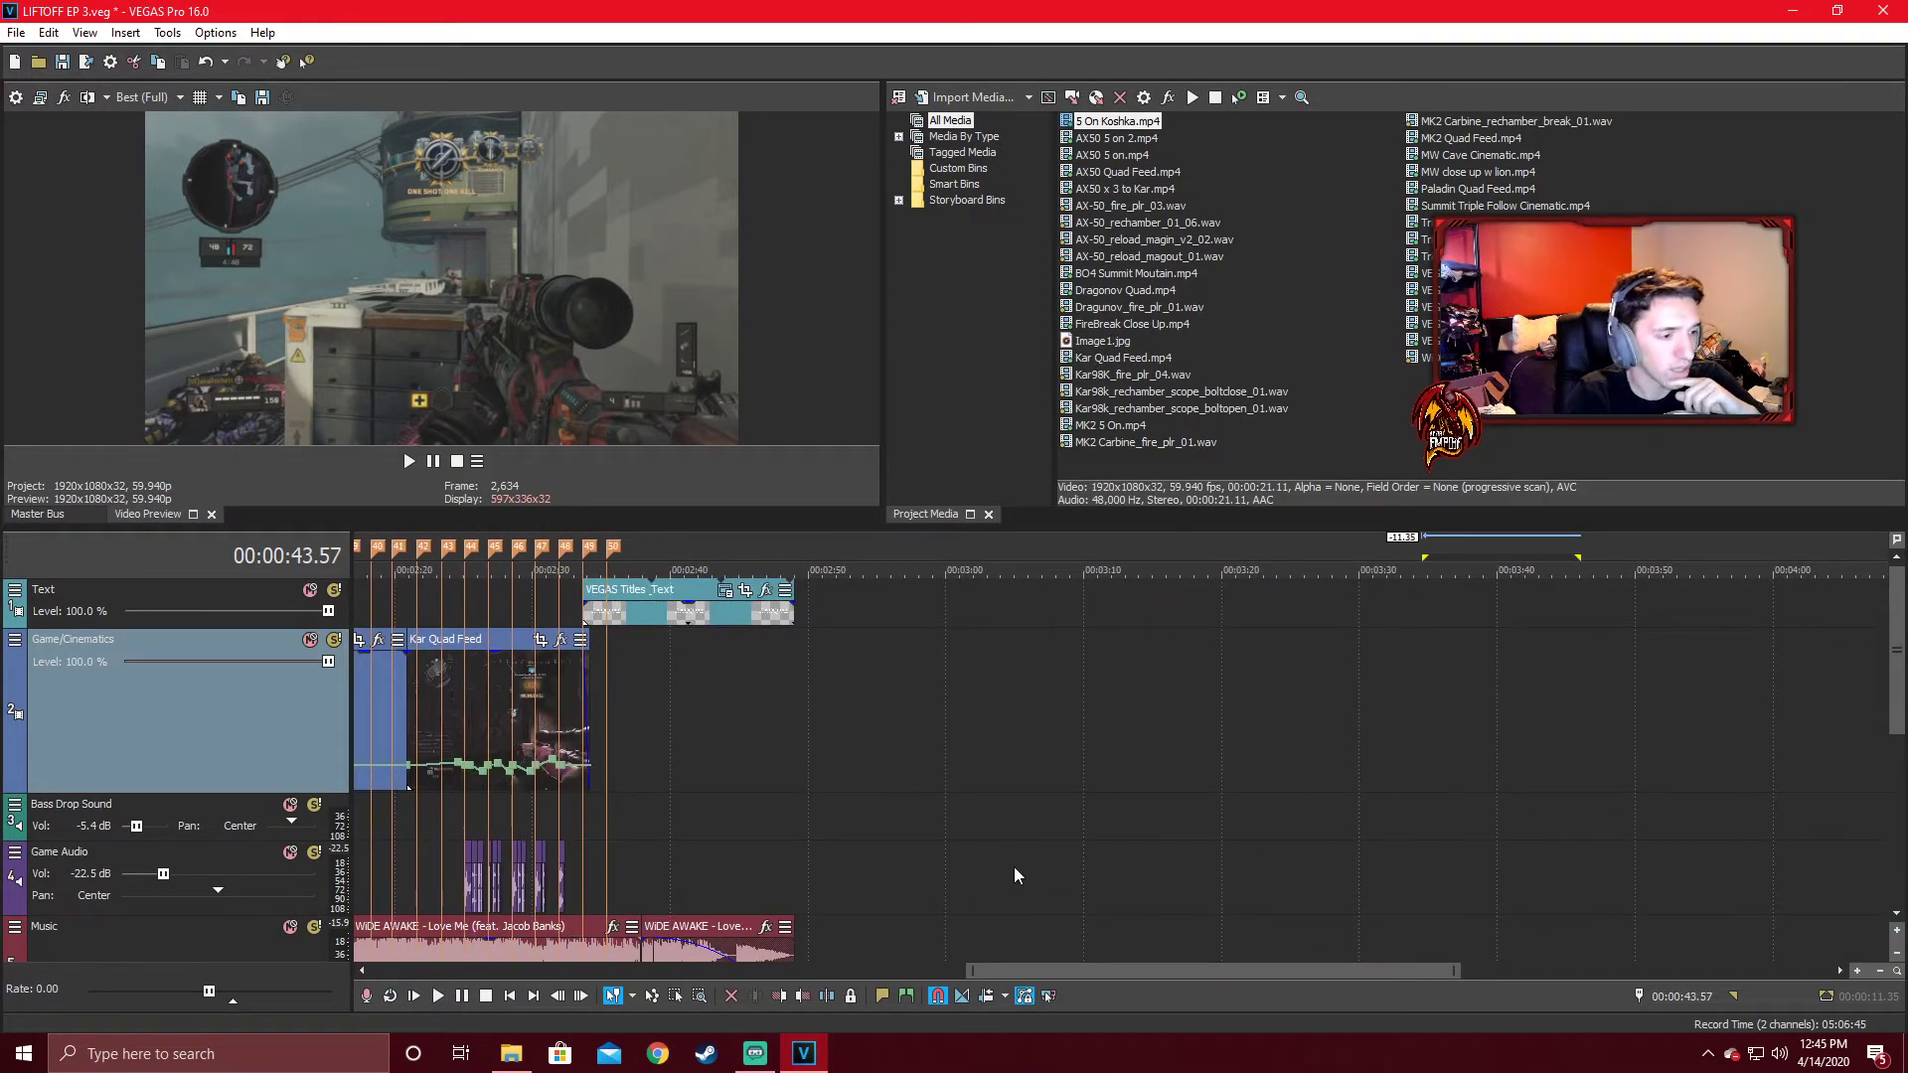
left_click_drag(1126, 970, 1115, 974)
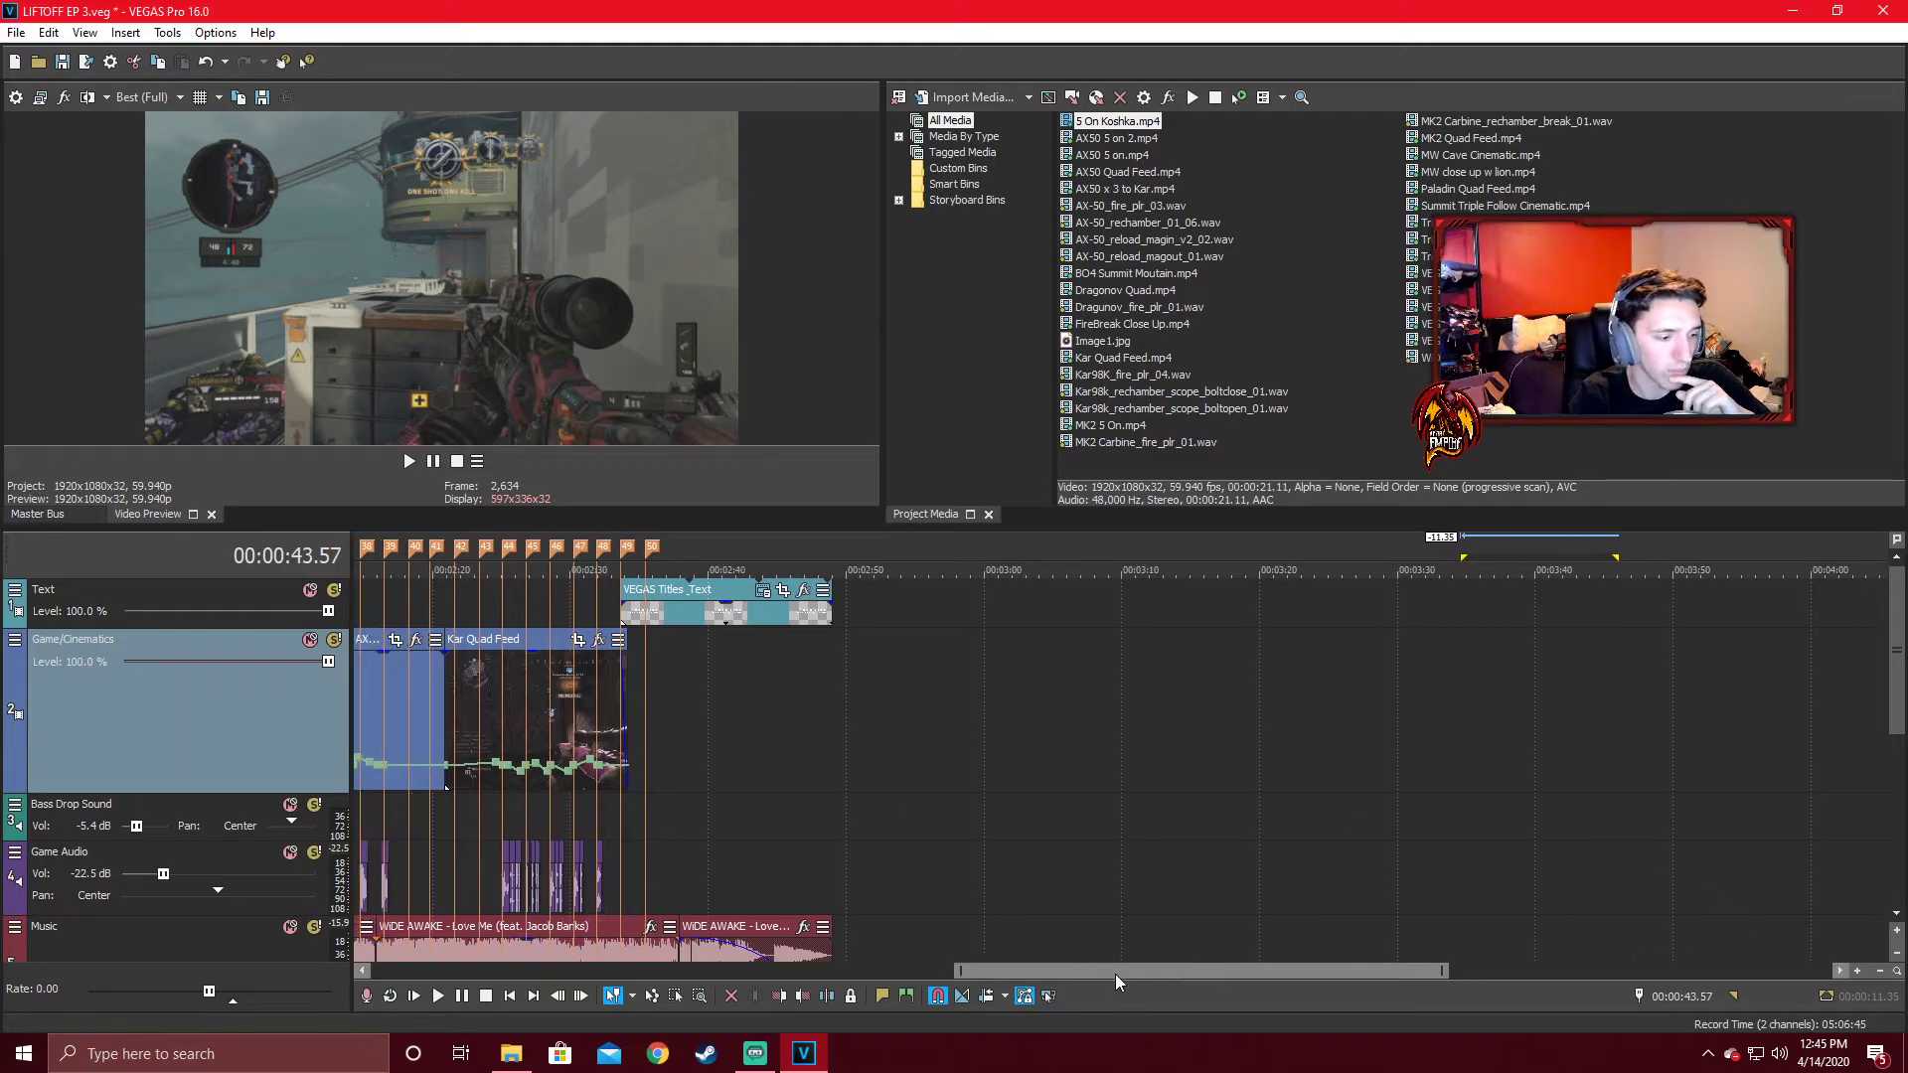
left_click(596, 760)
left_click_drag(487, 644, 526, 648)
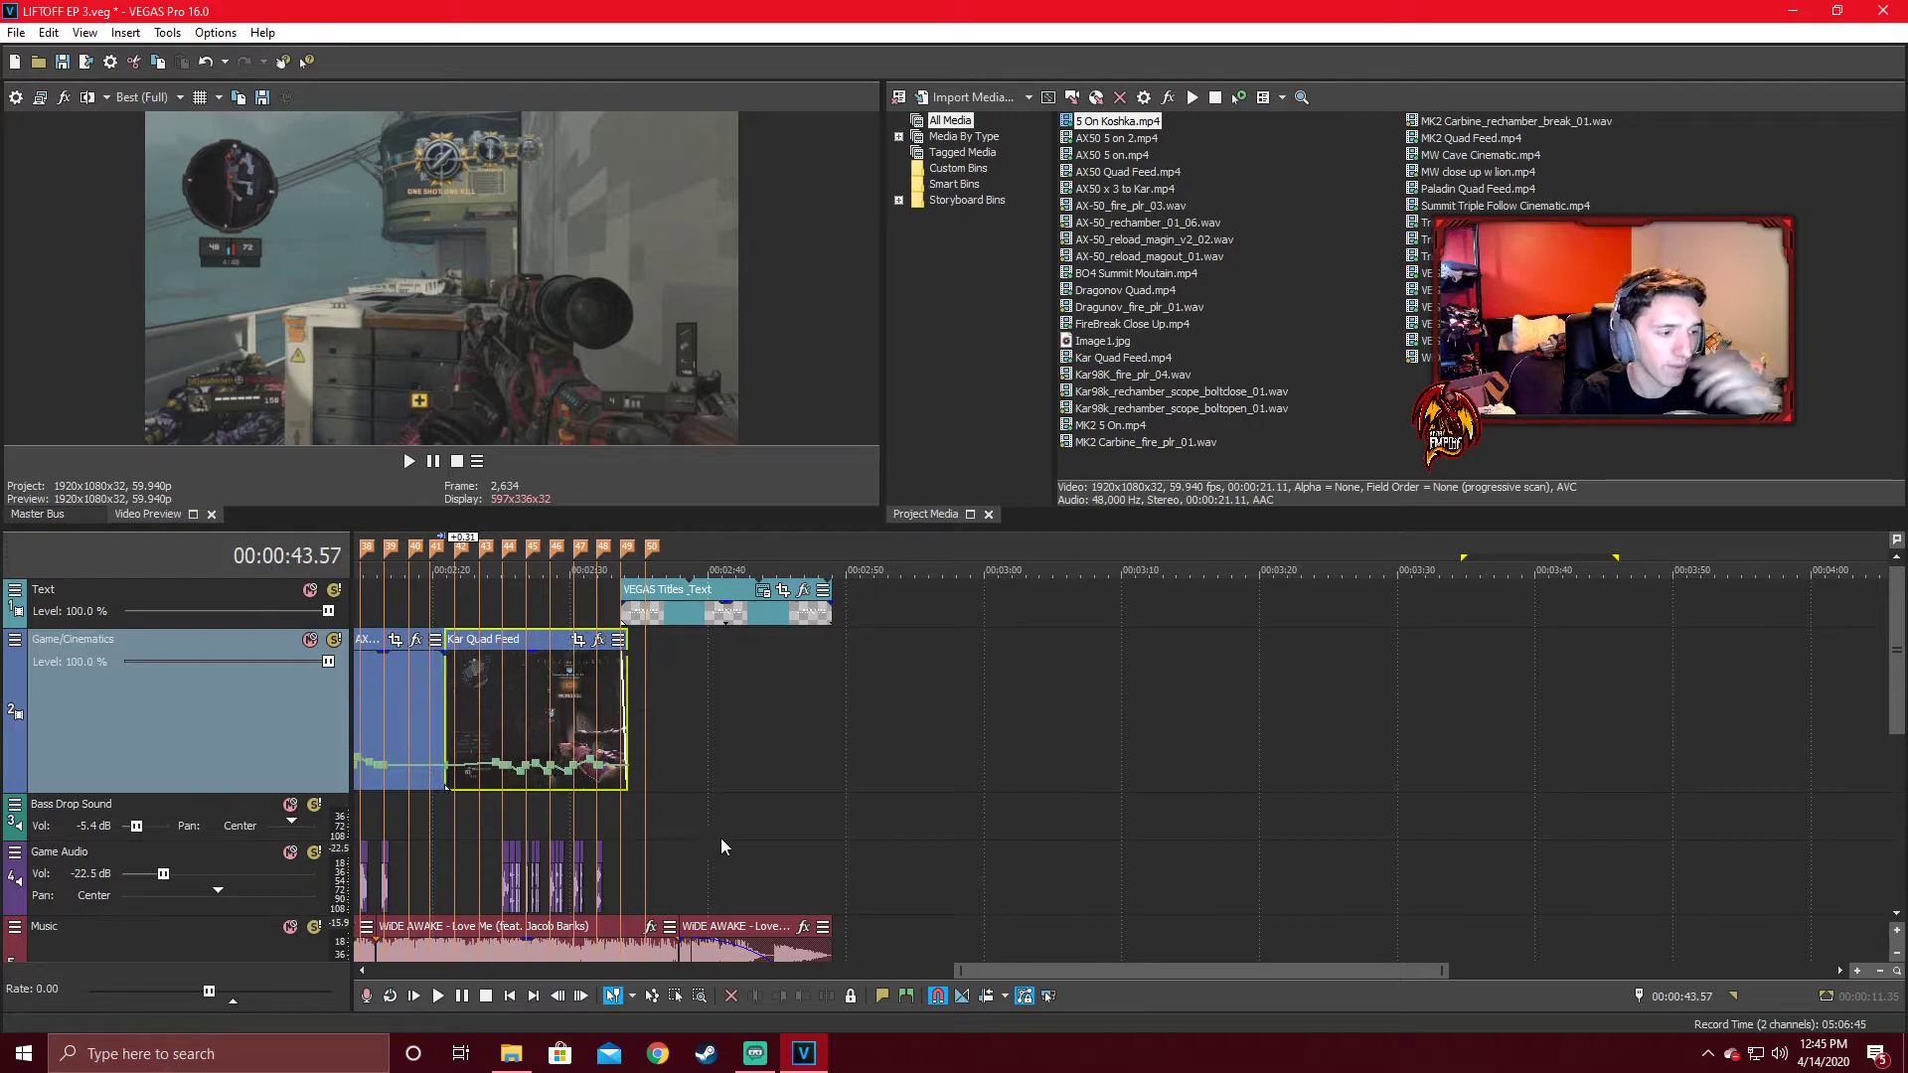
left_click(726, 942)
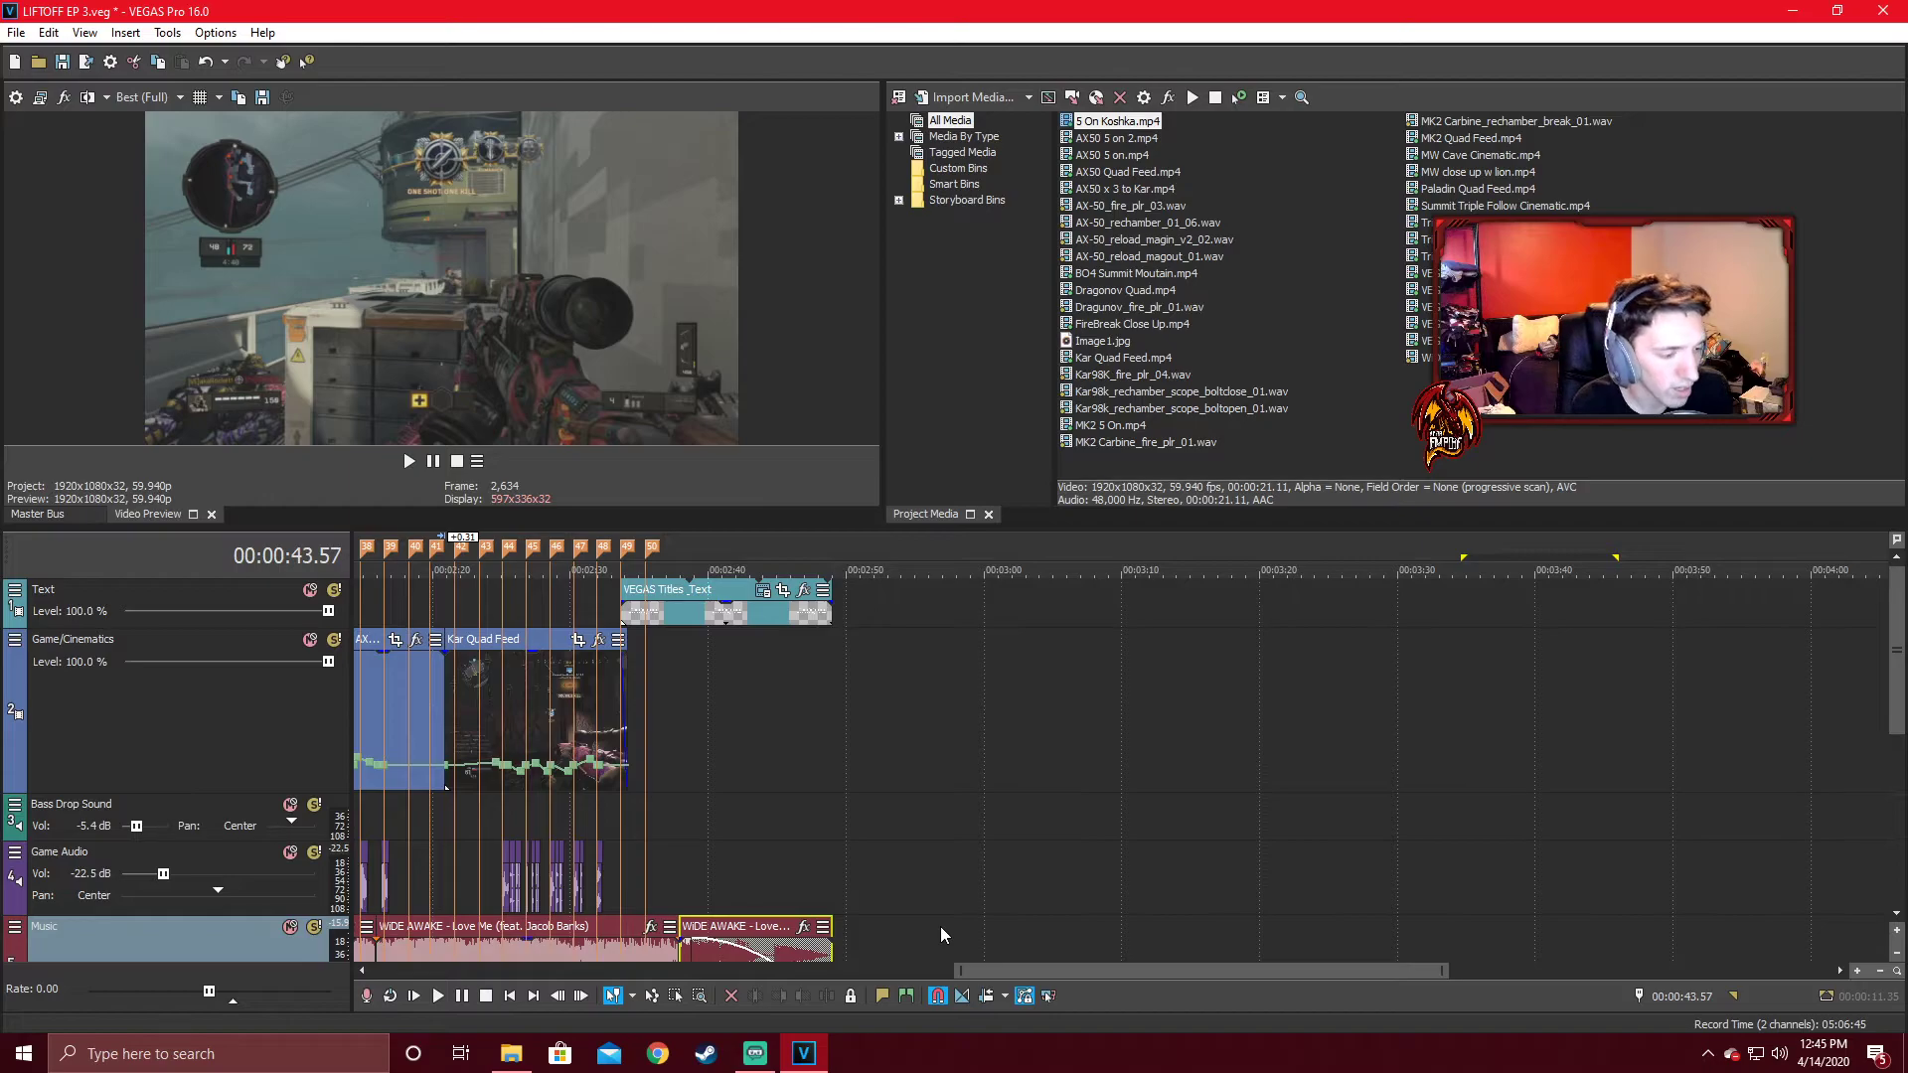
scroll(823, 688, "down", 10)
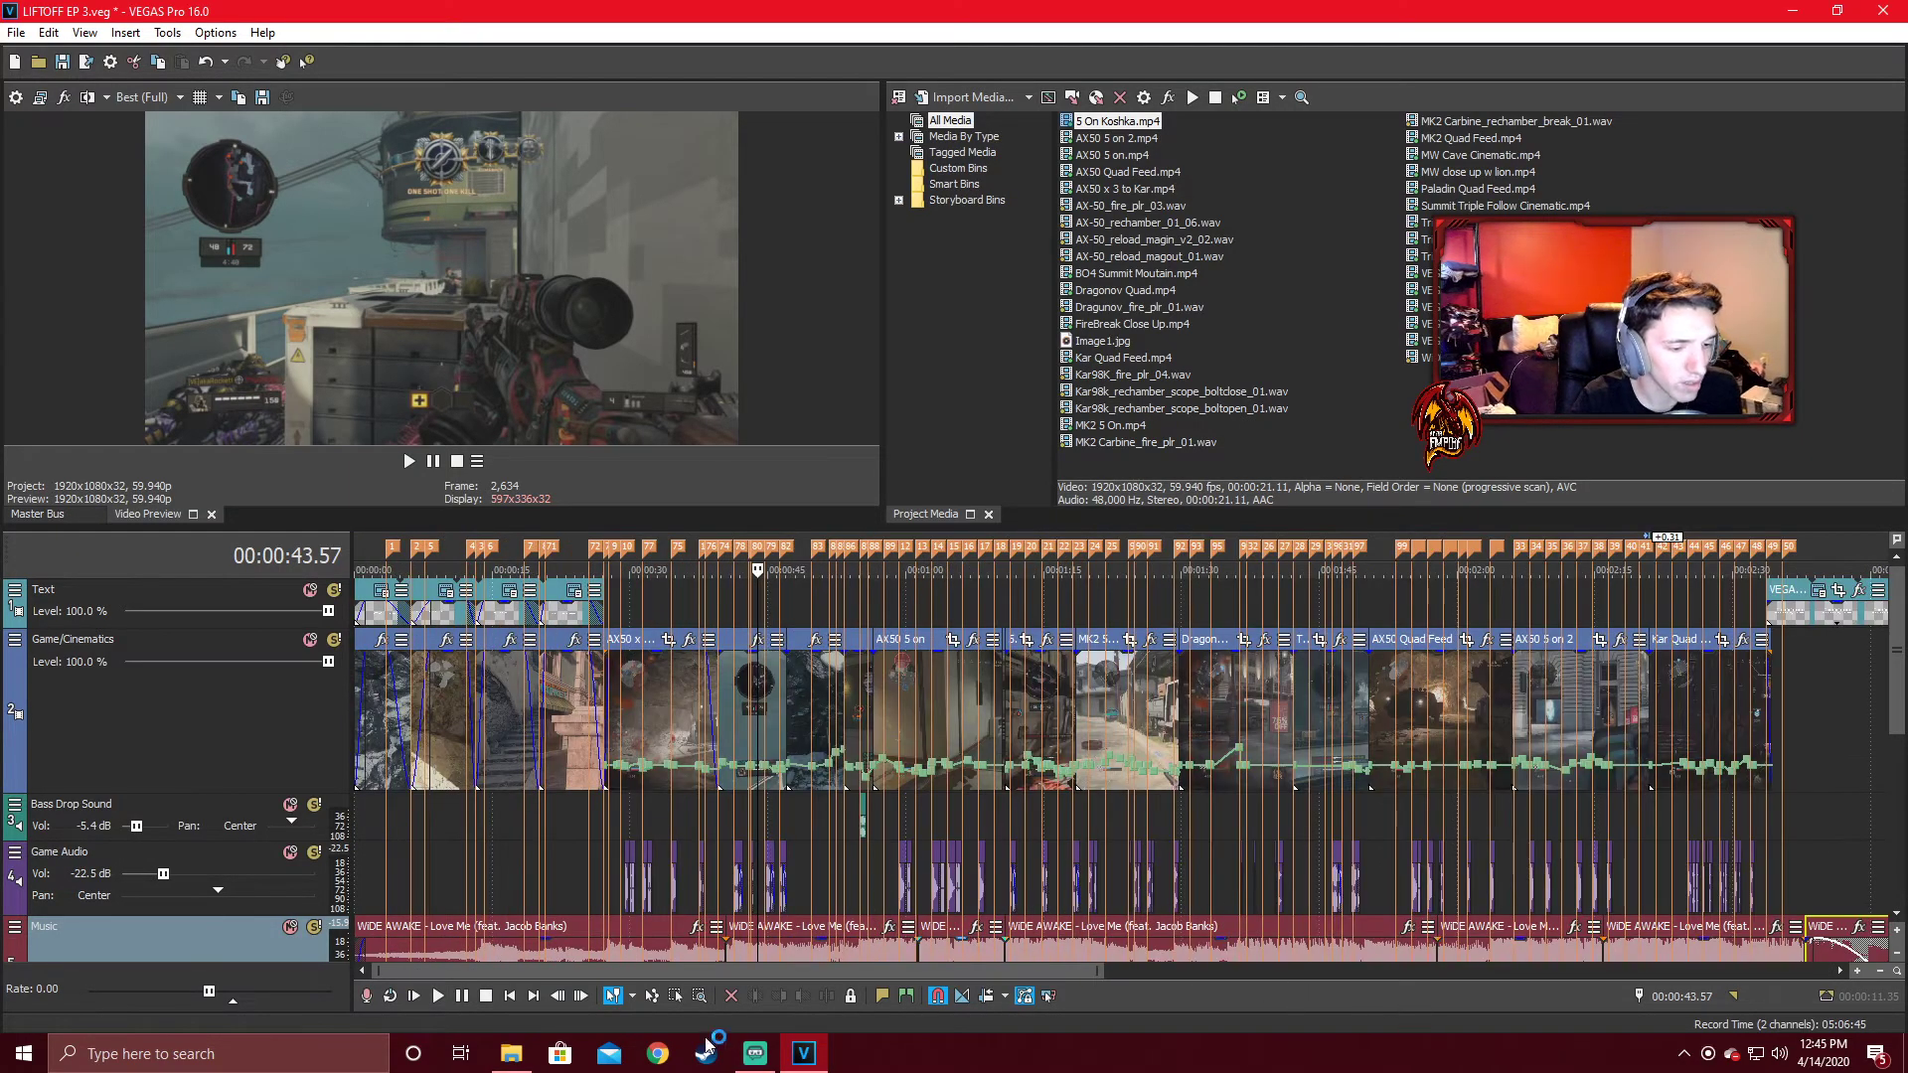
left_click_drag(979, 970, 1399, 969)
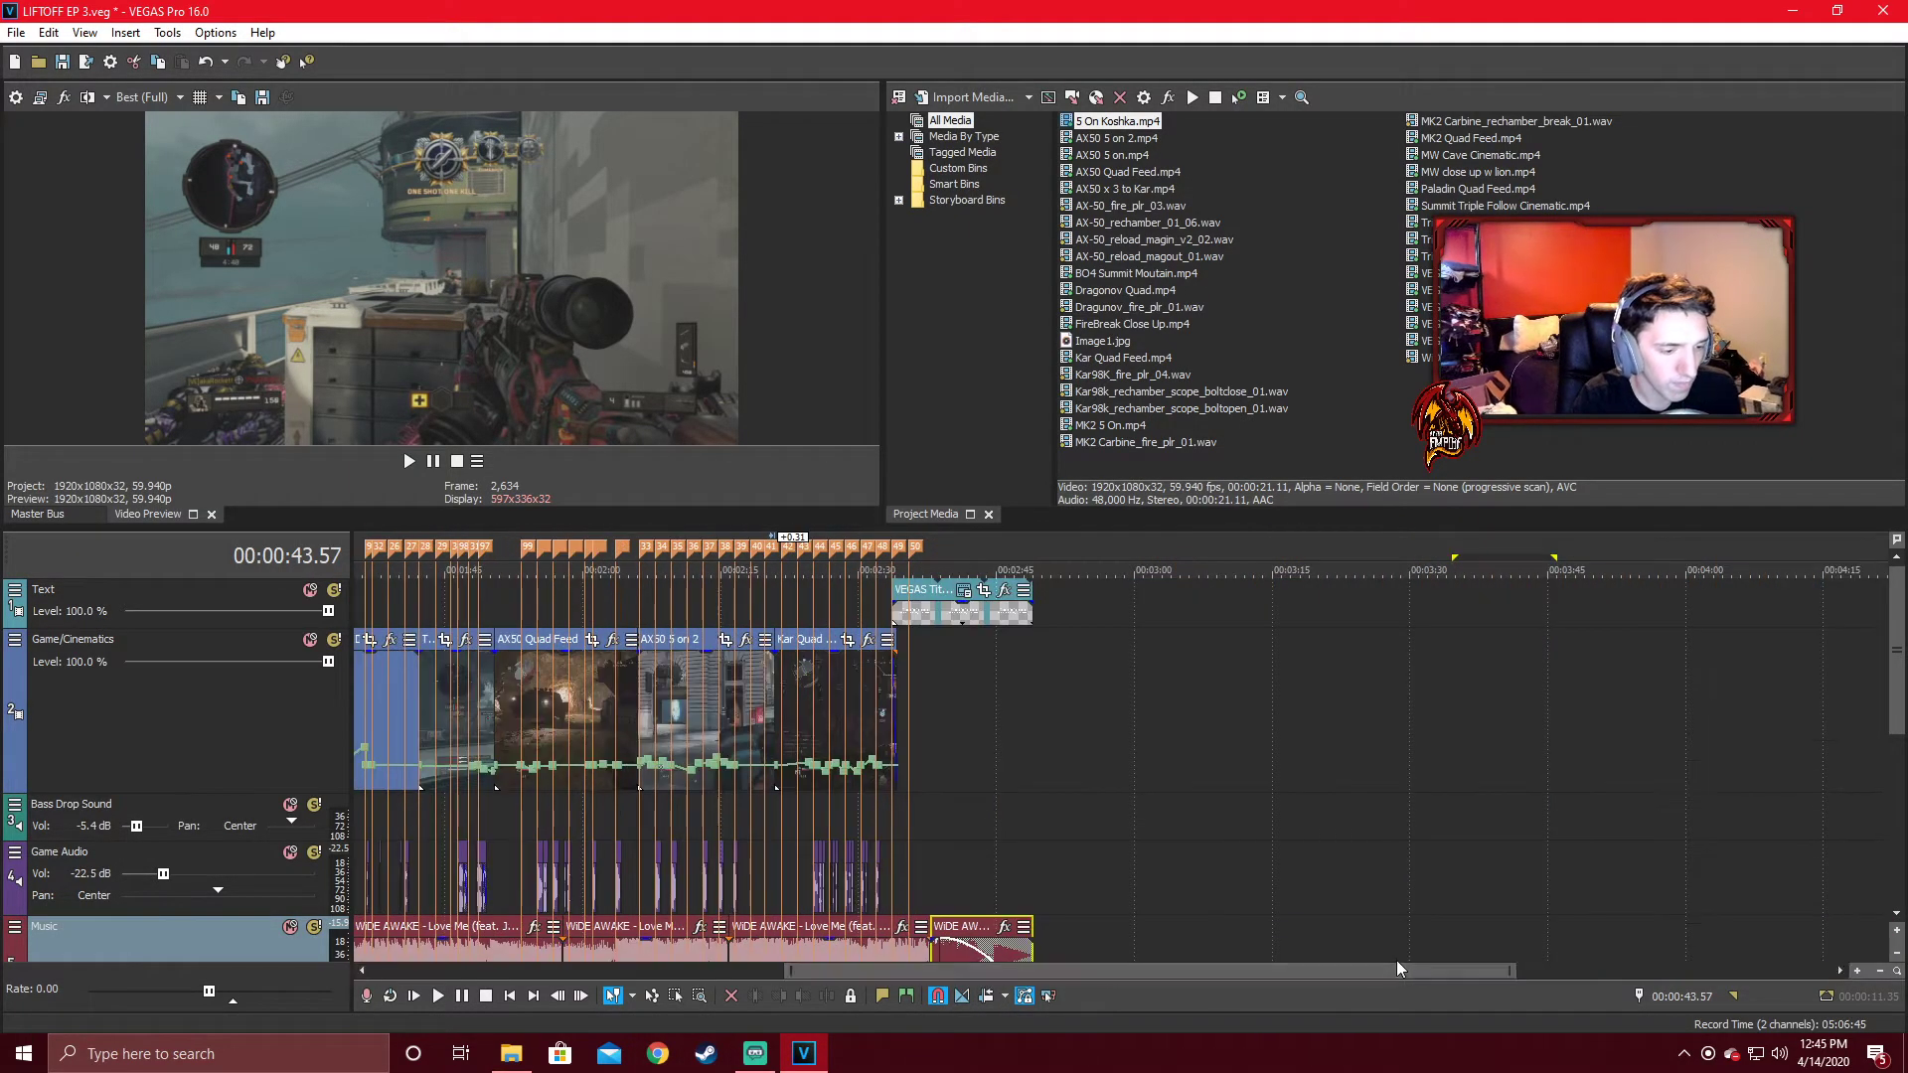
left_click(668, 1068)
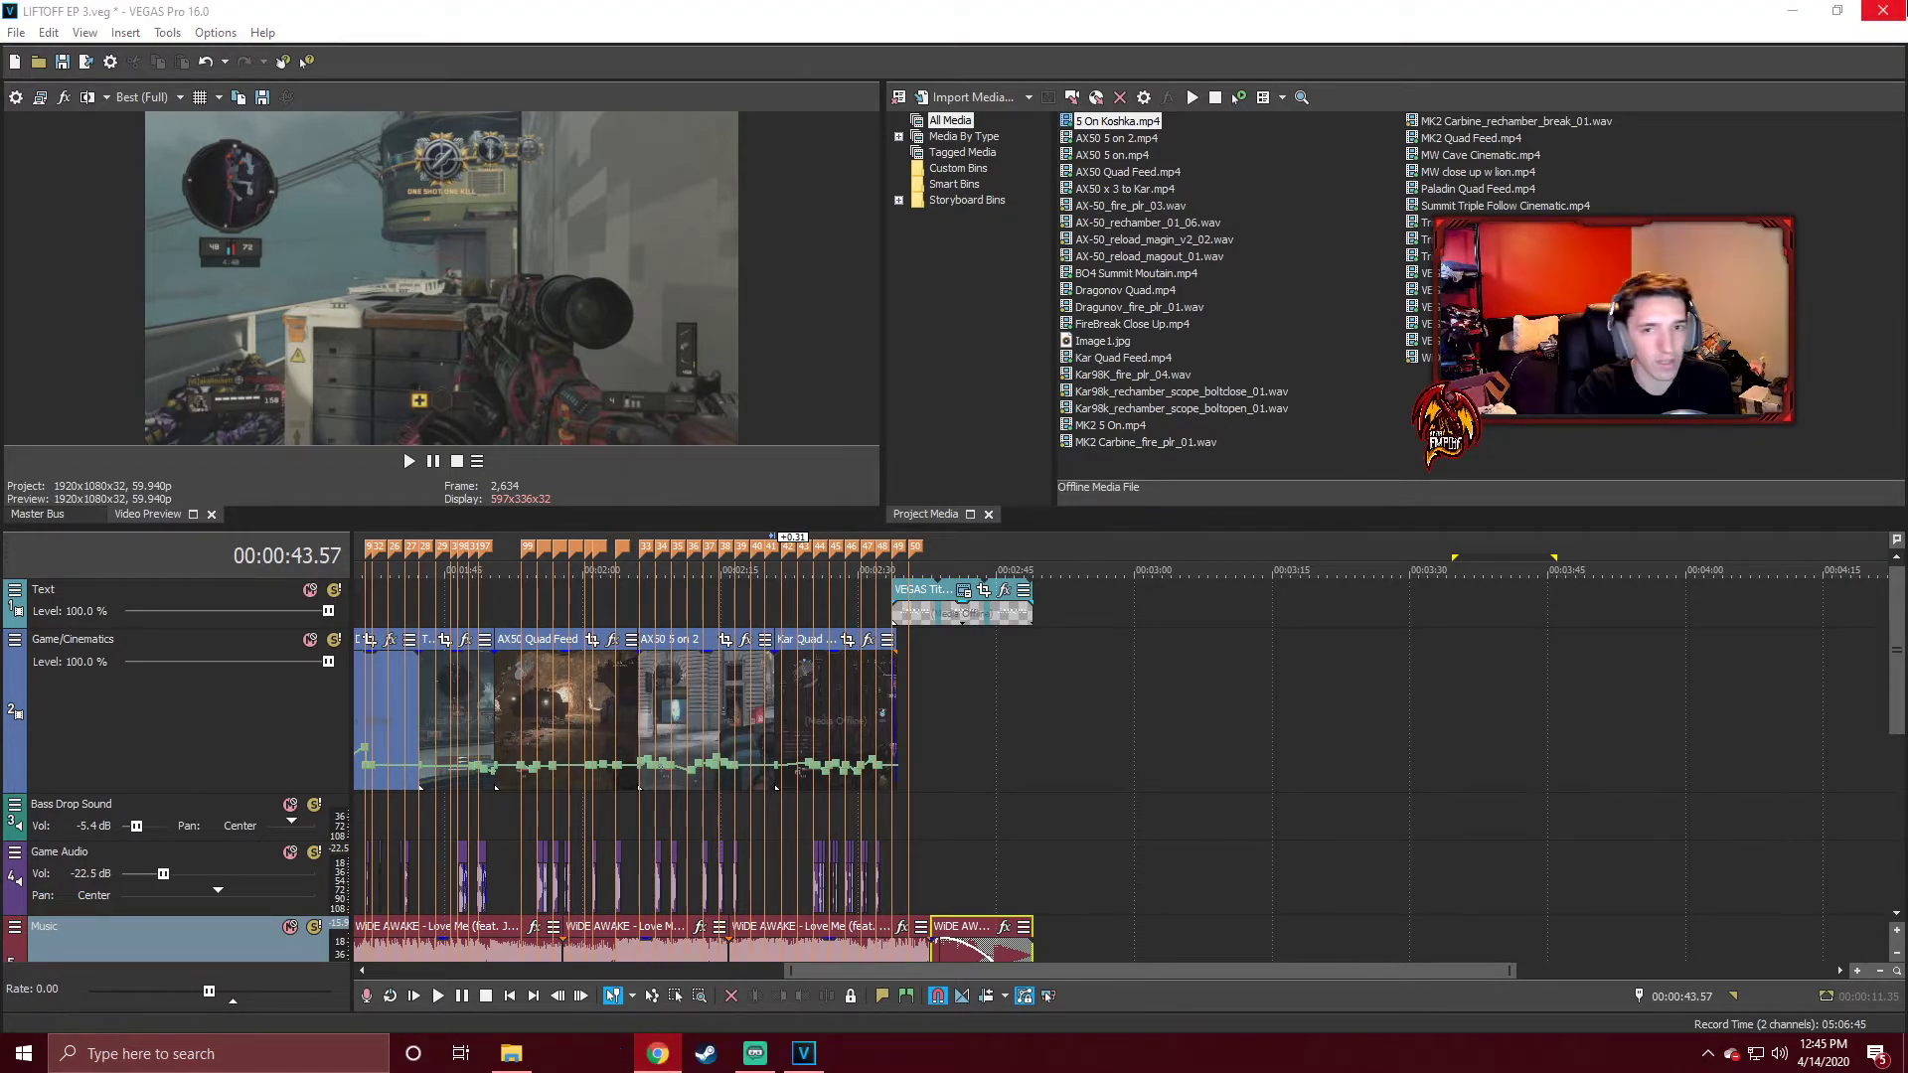
left_click(803, 1053)
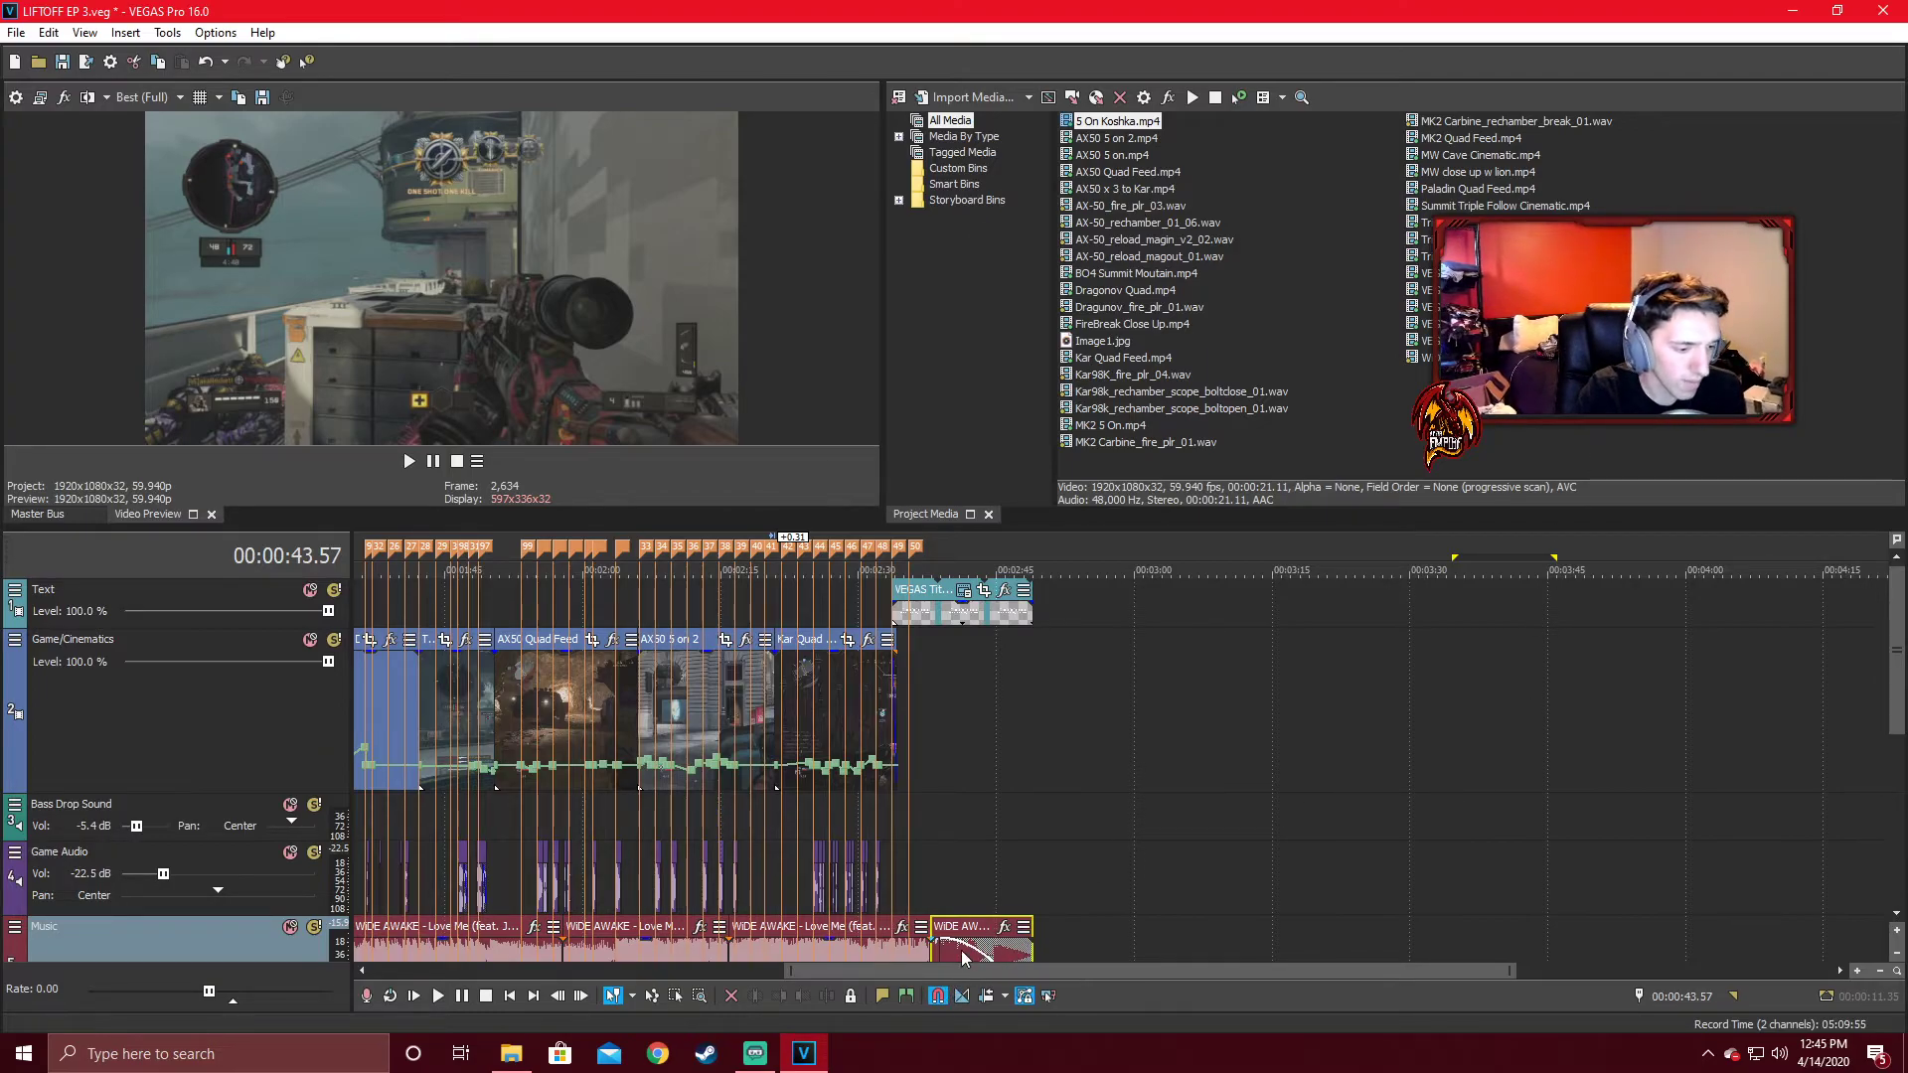
left_click_drag(981, 970, 833, 978)
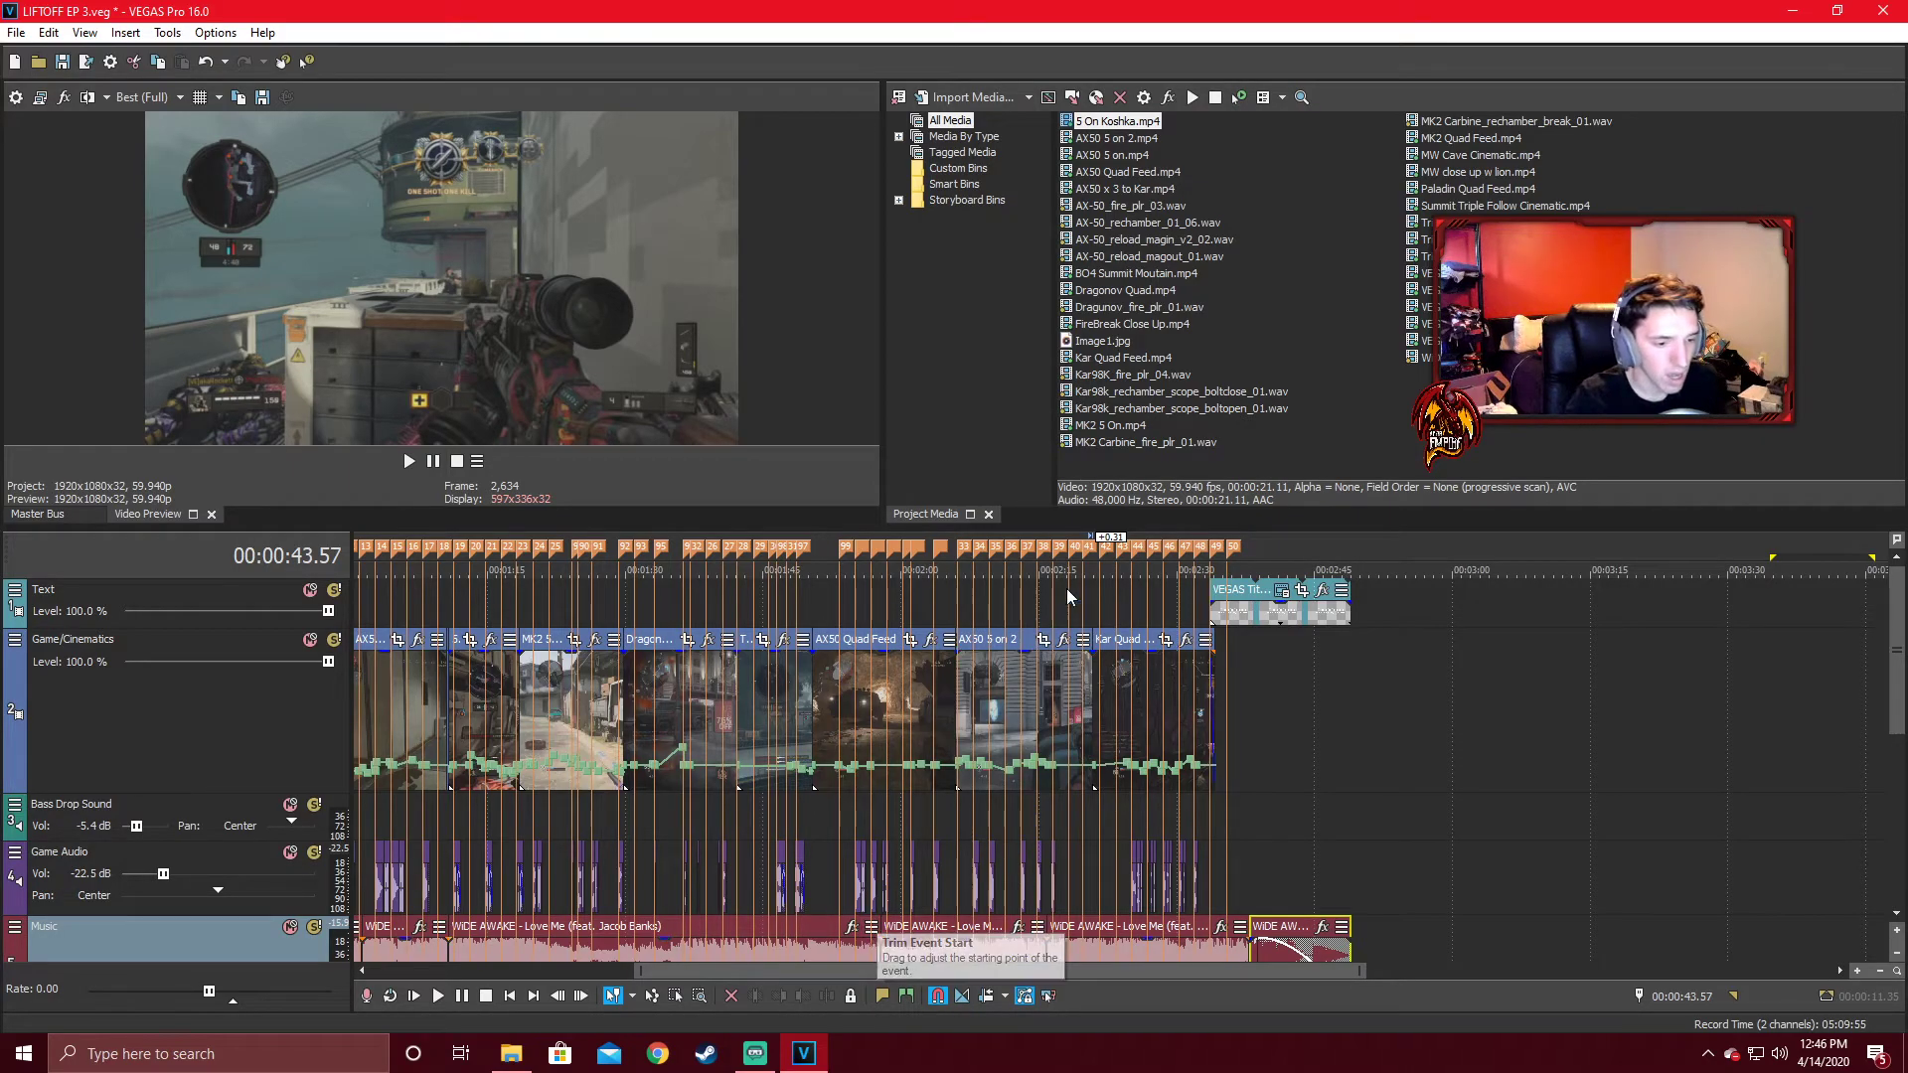
left_click_drag(908, 971, 1179, 993)
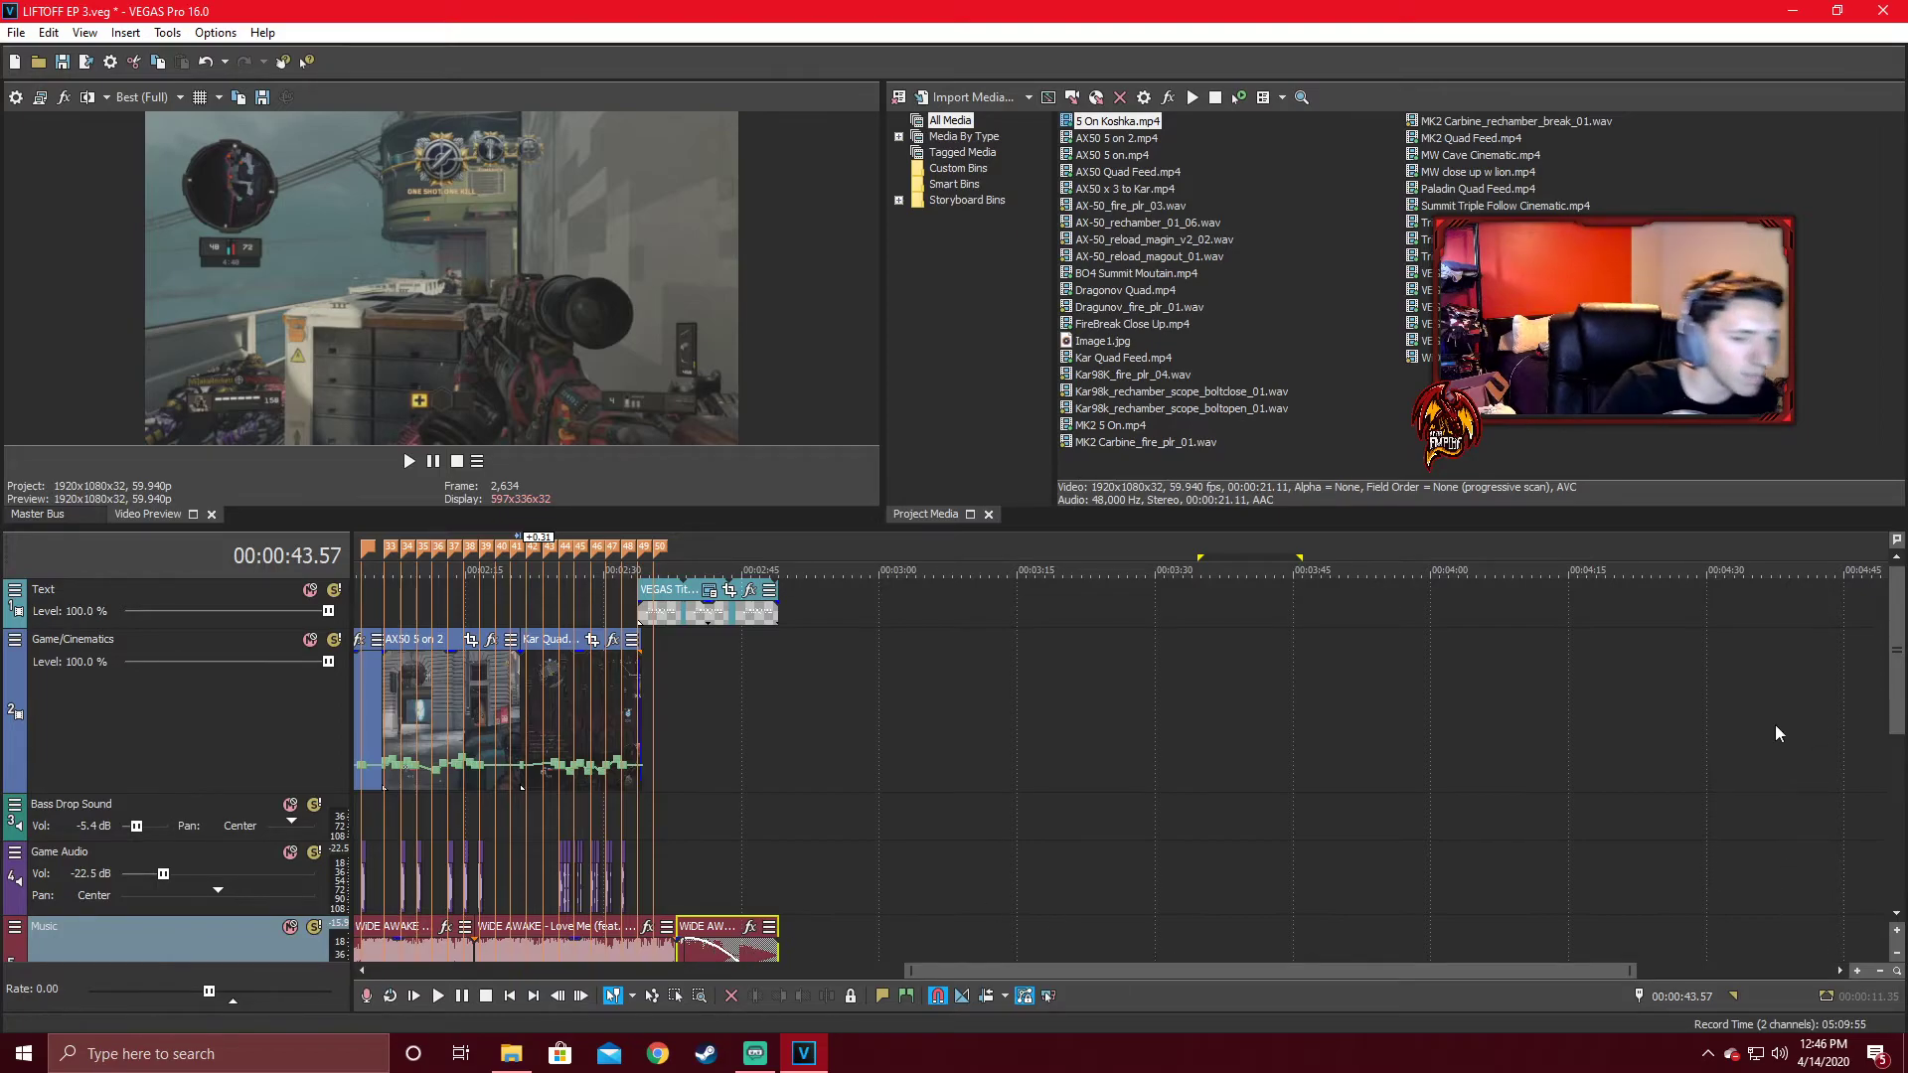
Remove the fade-out from the last music segment and extend its end by about 22 seconds.
left_click_drag(1898, 685, 1898, 778)
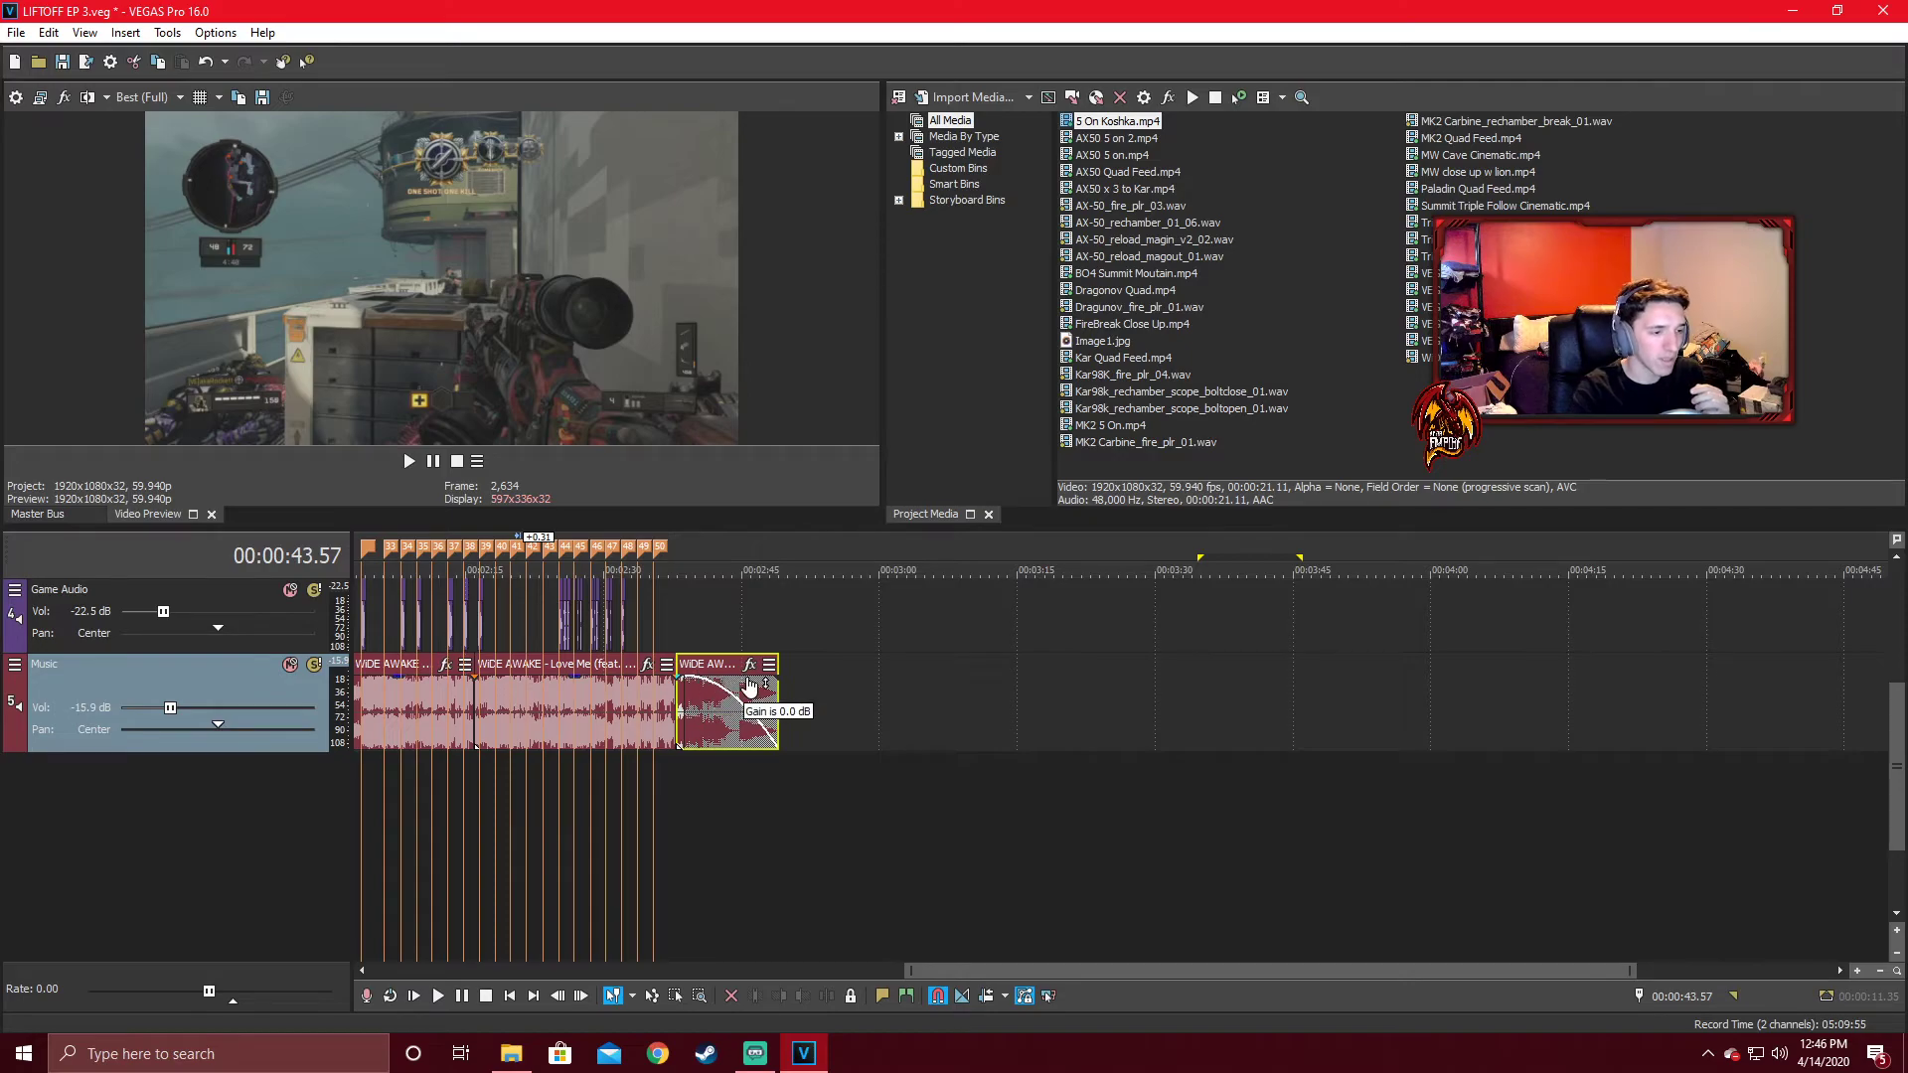
left_click_drag(781, 717, 903, 735)
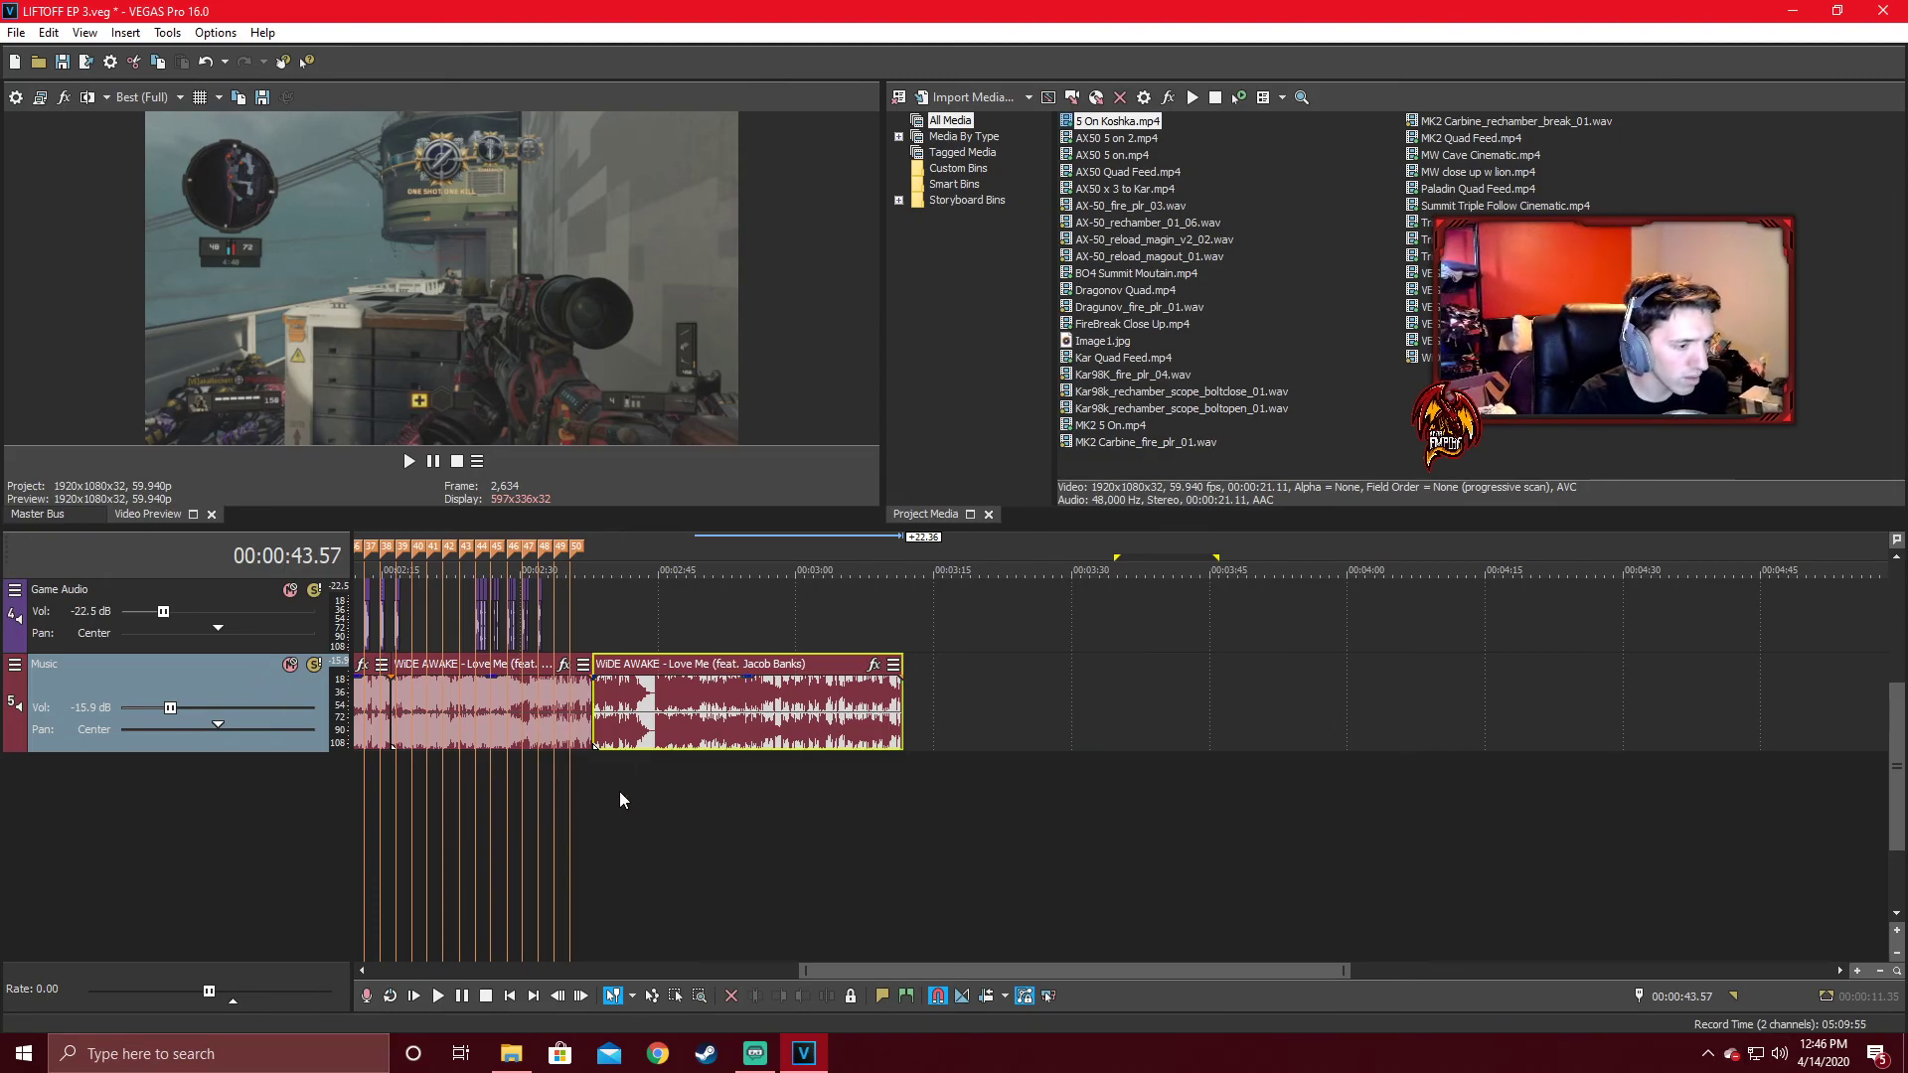
scroll(915, 745, "down", 5)
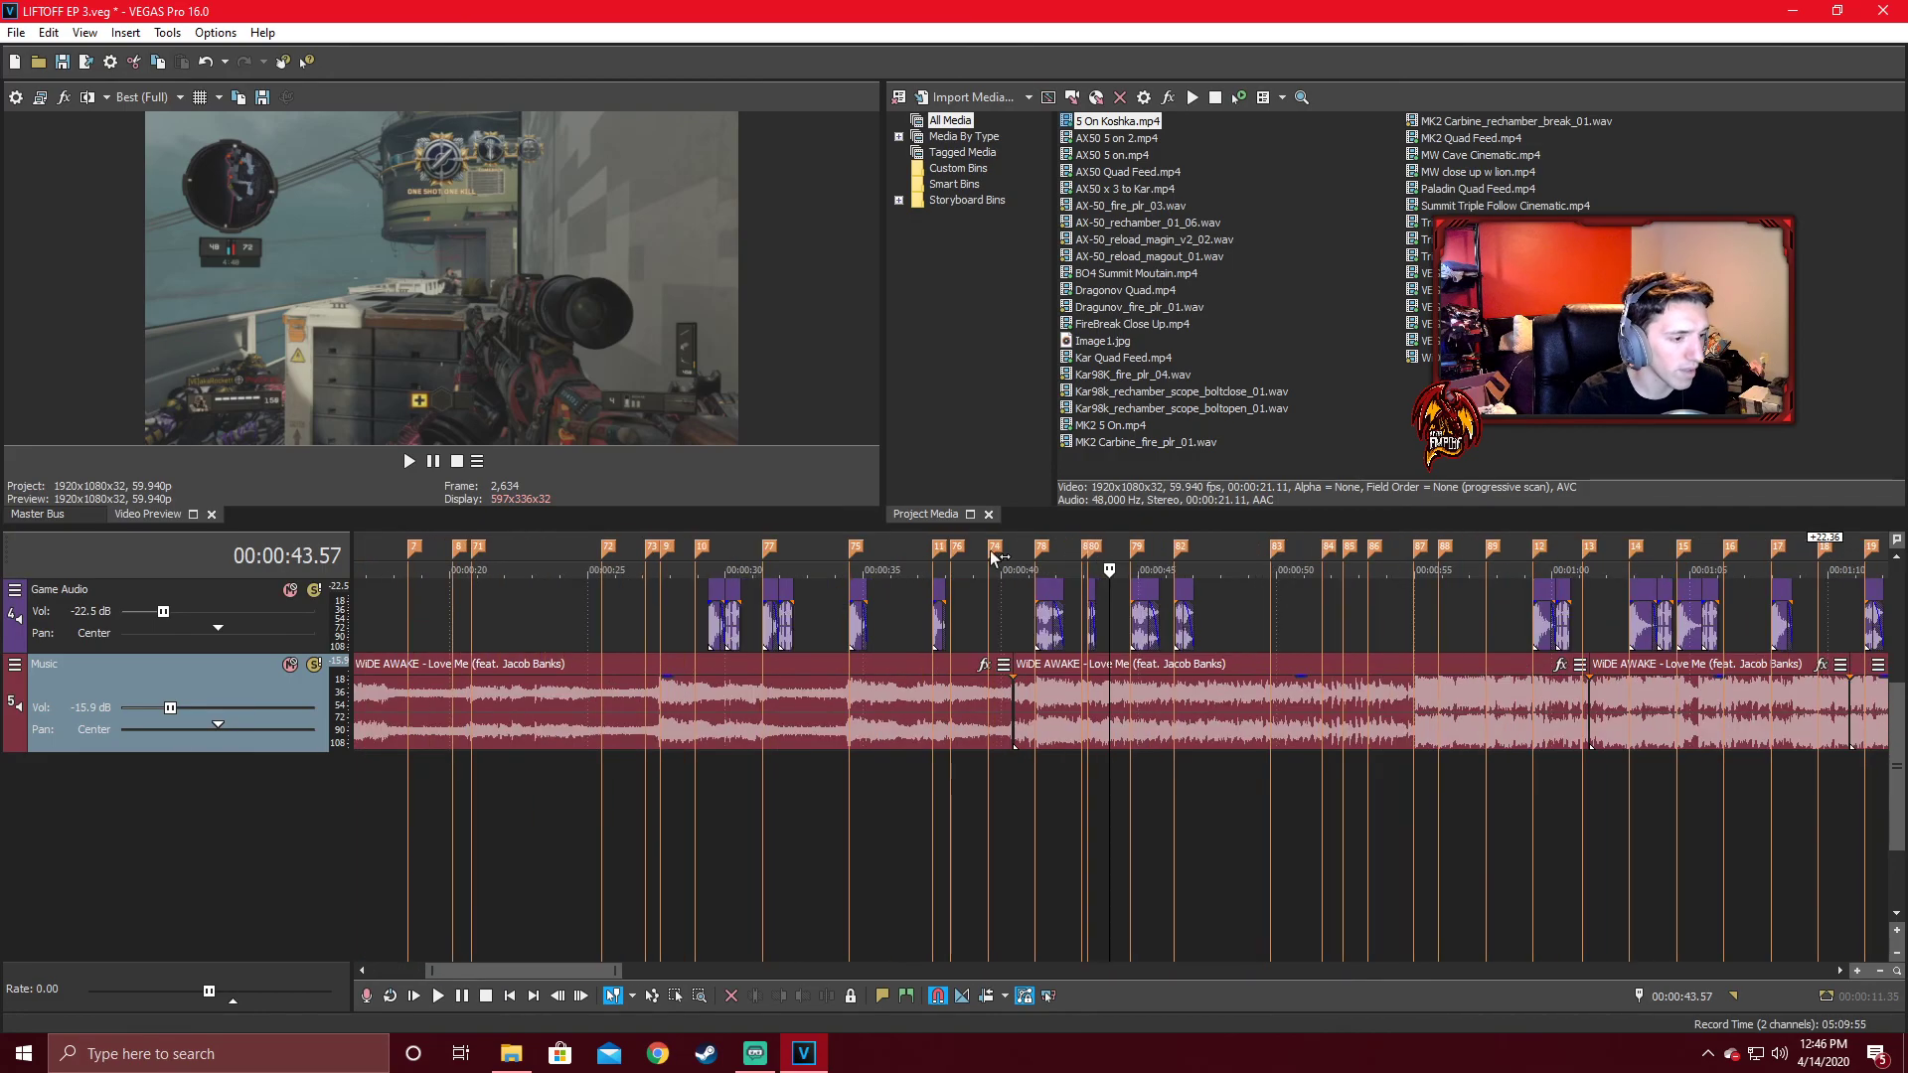
scroll(934, 616, "down", 2)
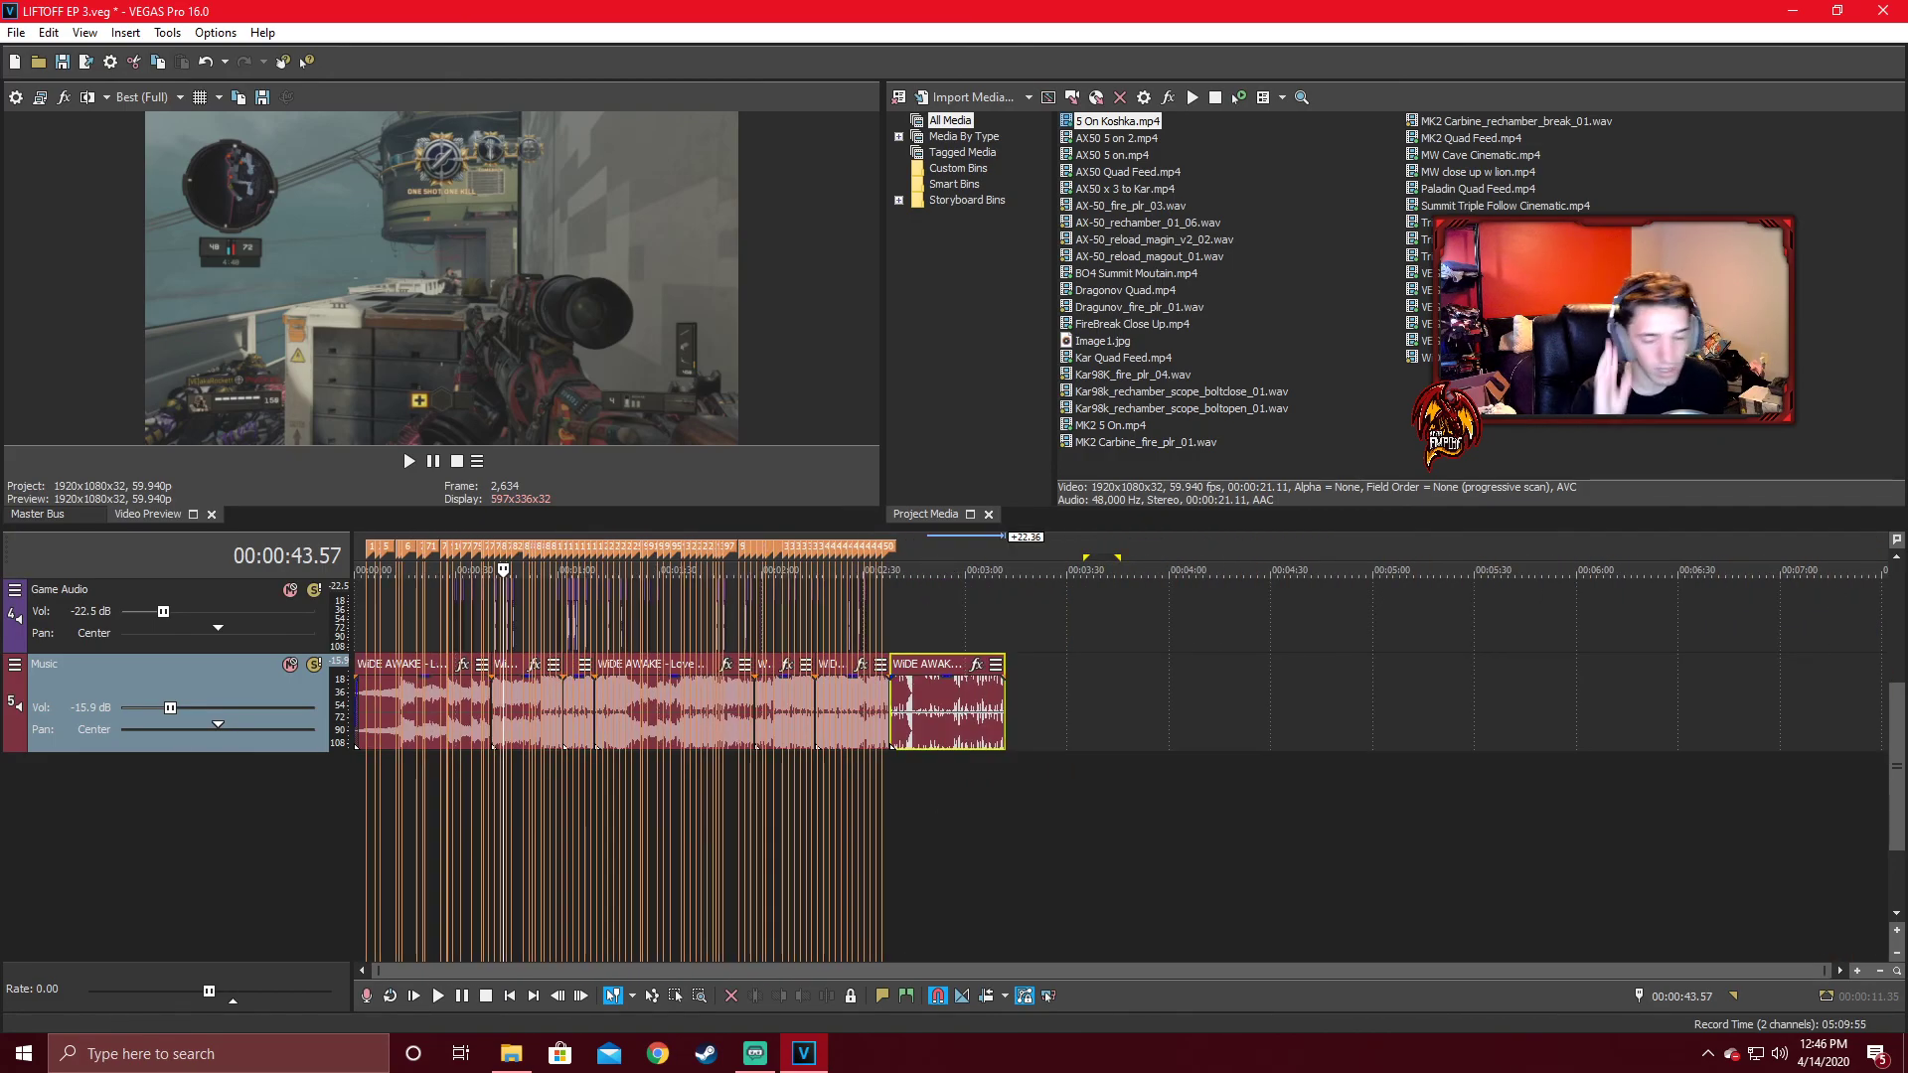